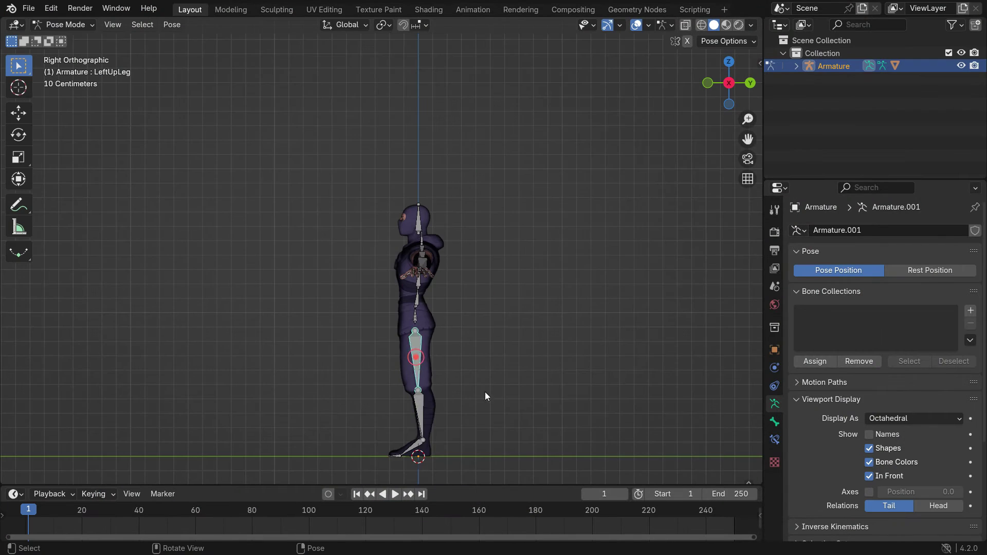
Step: Rotate a leg bone to test deformation, then switch the character into Weight Paint mode
key("r")
left_click(64, 24)
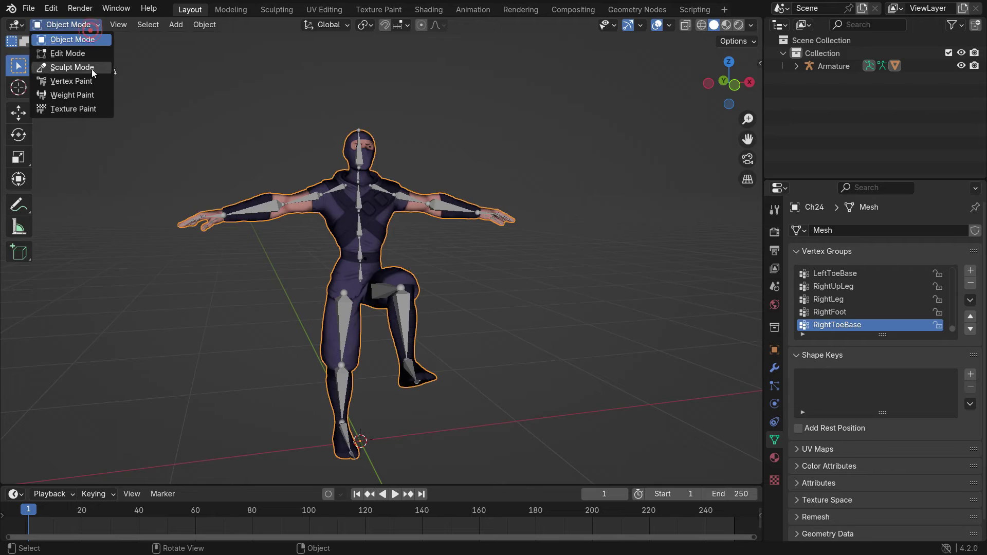
left_click(78, 97)
Step: Display the Spine1, LeftArm, then RightUpLeg bone weights on the mesh
left_click(389, 211, "ctrl+shift")
left_click(492, 210, "ctrl+shift")
left_click(339, 394, "ctrl+shift")
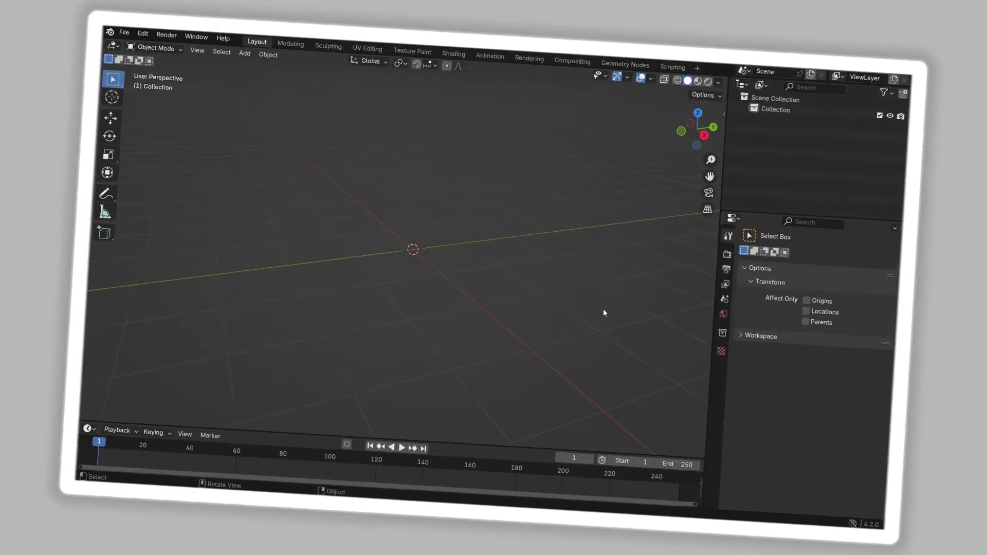
Step: Add a Plane mesh with Shift+A, zoom and orbit around it, and enter Edit Mode
key("shift+a")
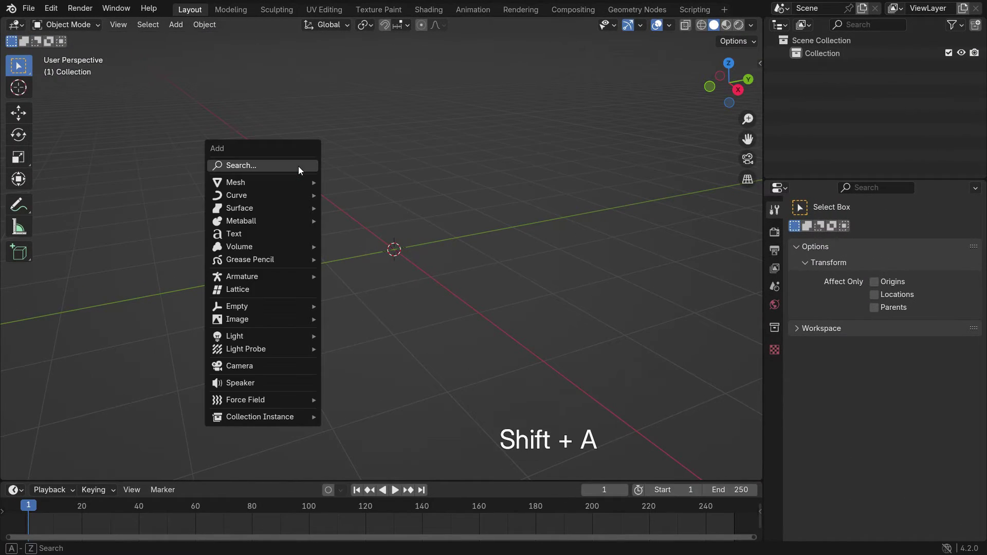
mouse_move(288, 180)
left_click(396, 183)
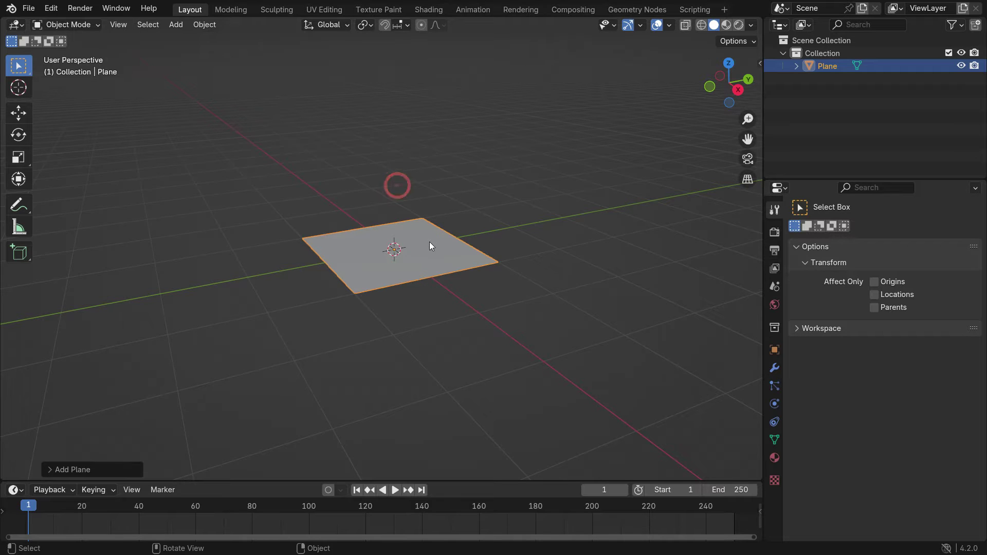
scroll(430, 242, "up", 3)
middle_click_drag(430, 241, 465, 247)
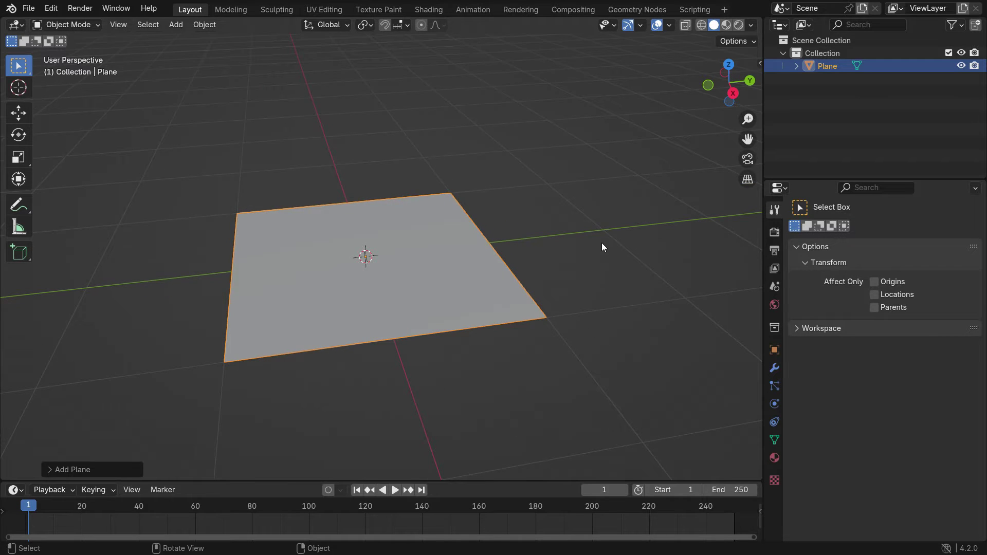
key("Tab")
middle_click_drag(596, 247, 611, 254)
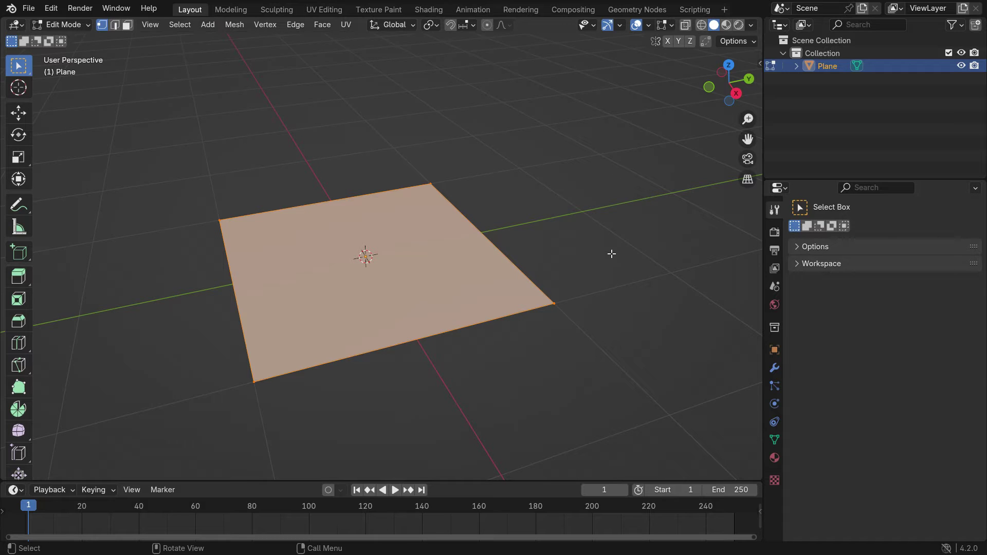
Step: Subdivide the plane with 20 cuts and show its Object Data properties
right_click(532, 125)
left_click(532, 125)
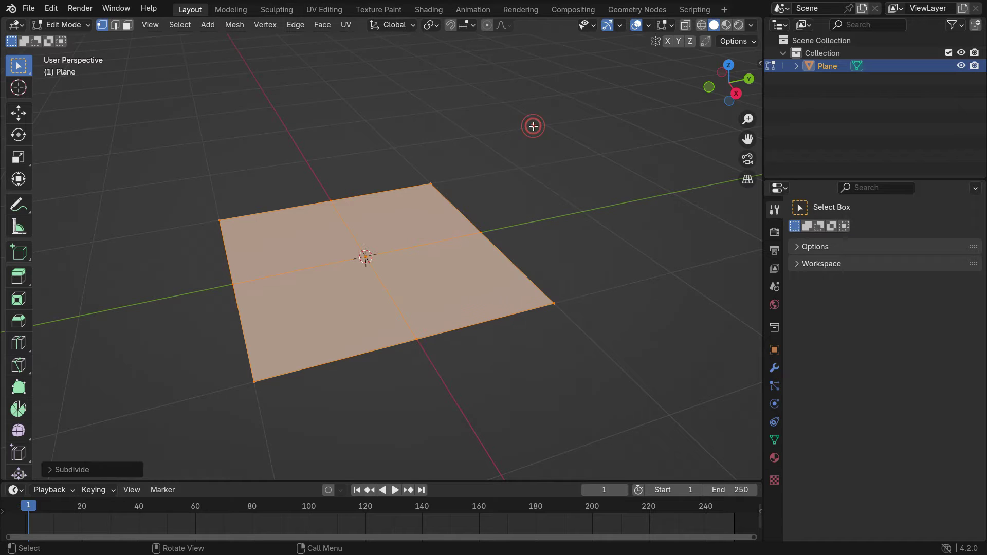
left_click(79, 468)
left_click(179, 388)
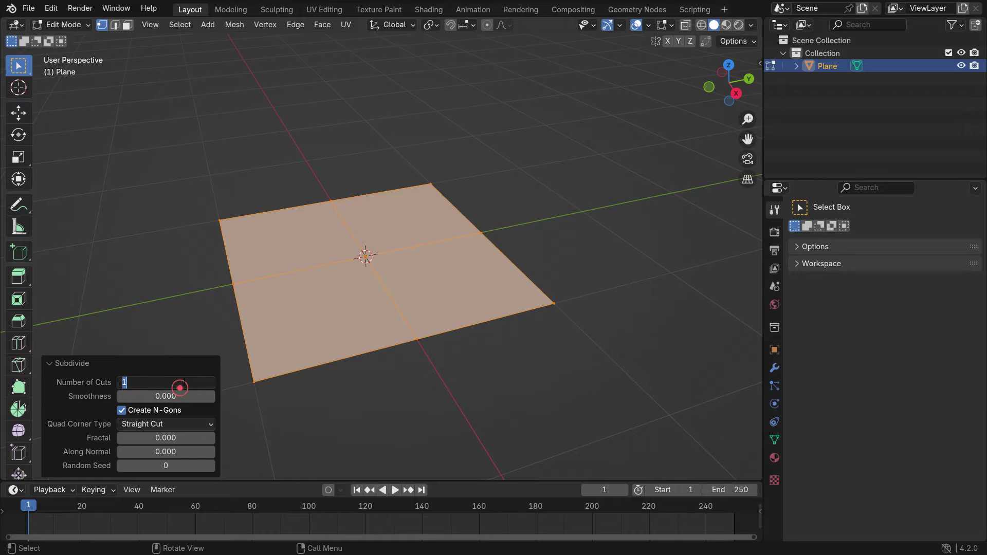
type("20")
key("Return")
left_click(49, 364)
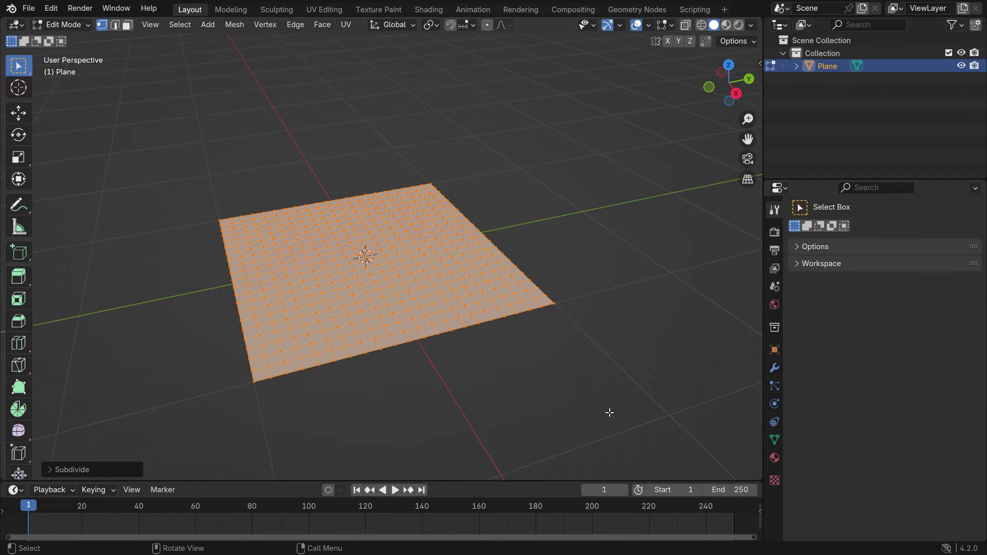
left_click(775, 441)
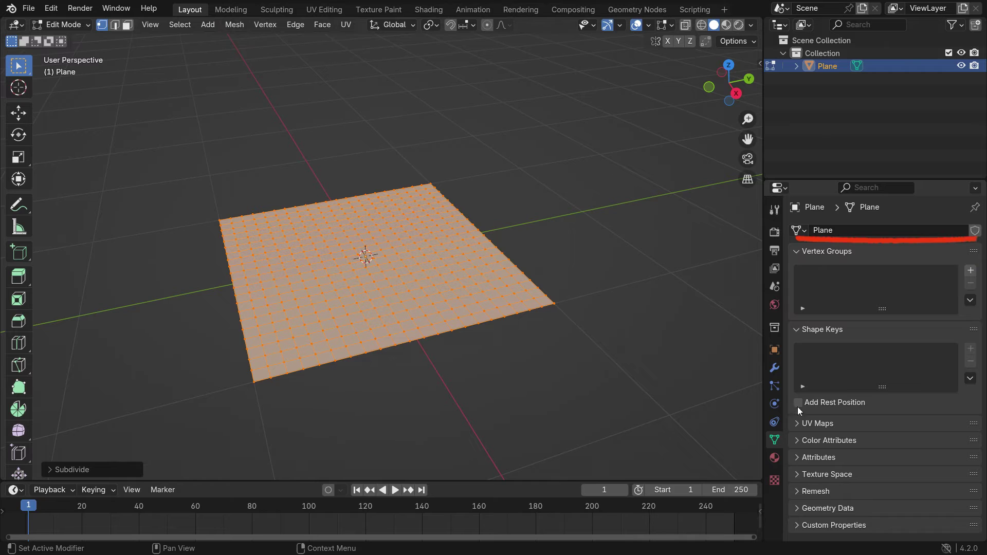
Step: Add a new vertex group to the plane and name it 'Group 1'
left_click(970, 271)
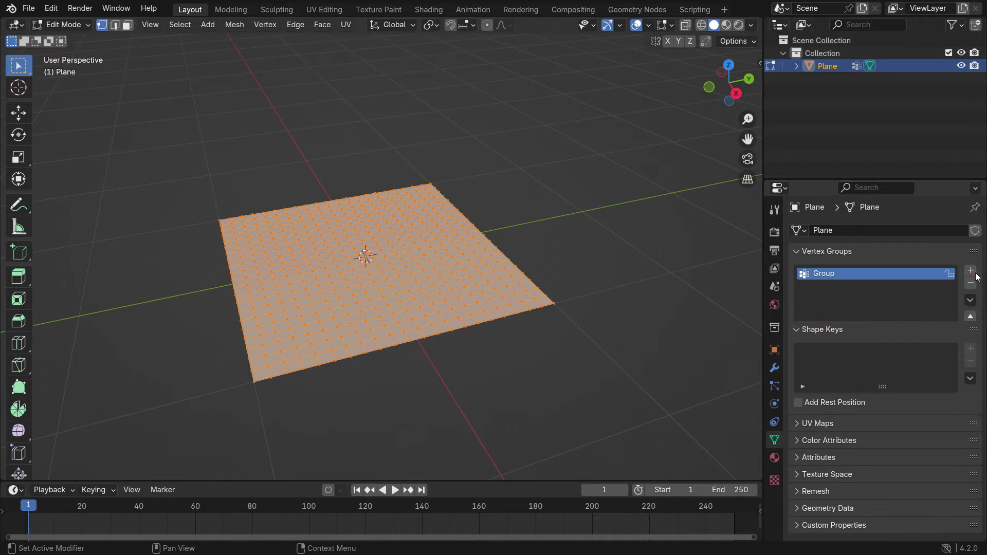
double_click(833, 273)
key("BackSpace")
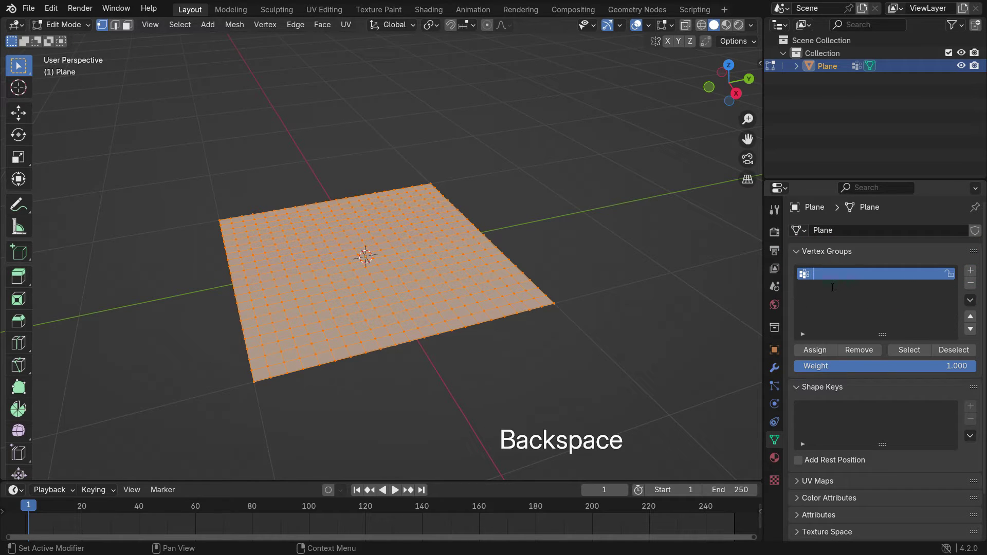
type("Group 1")
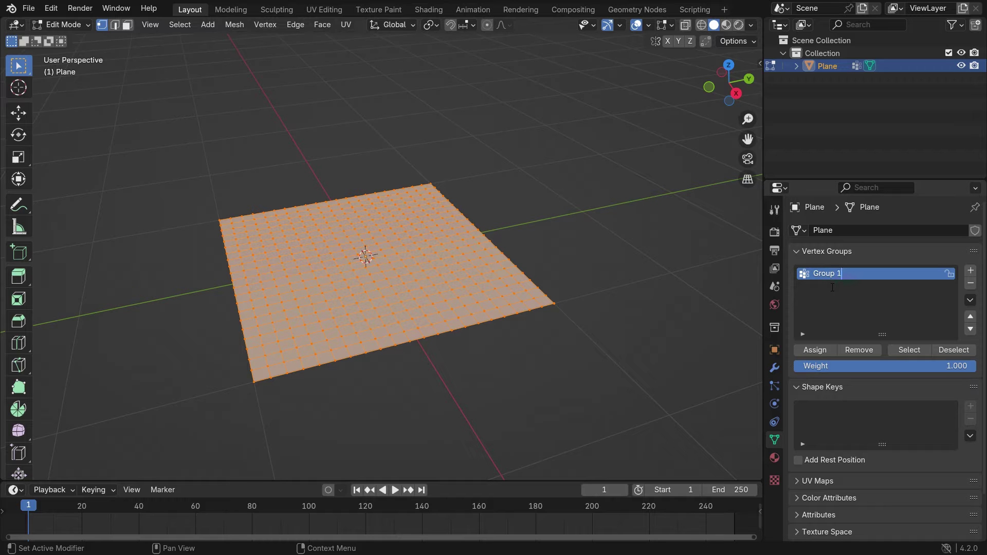
Step: In top view, deselect everything and box-select the right half of the plane's vertices
middle_click_drag(668, 278, 546, 300)
left_click(550, 293)
key("KP_7")
left_click_drag(410, 123, 584, 388)
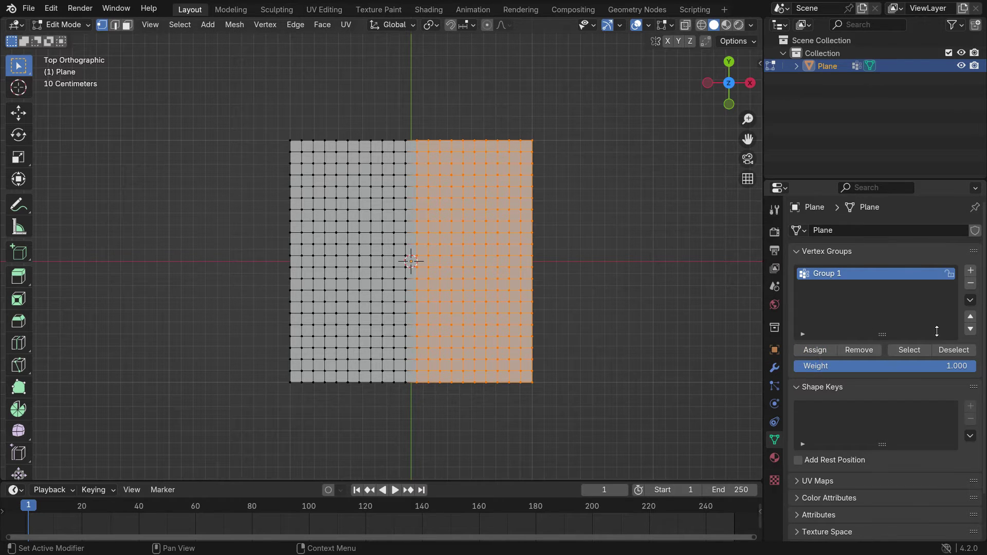
Step: Test Group 1's membership with Deselect and Select, adding a small left-side square in between
left_click(966, 352)
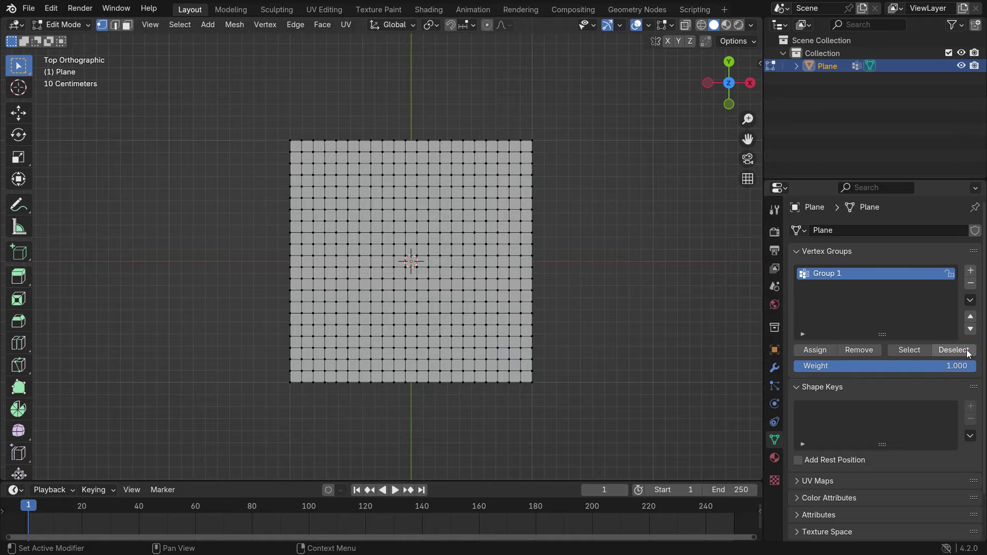
left_click(911, 351)
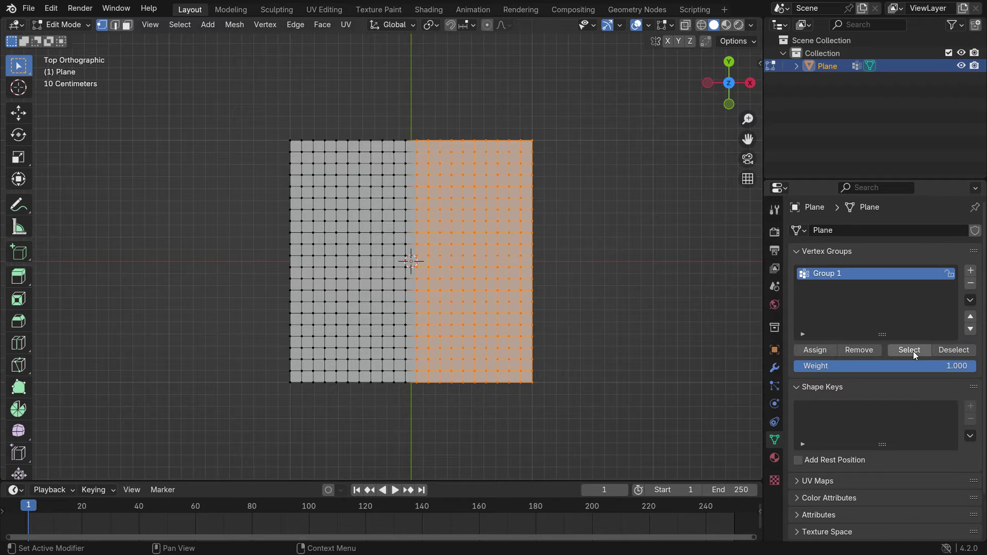
key("shift")
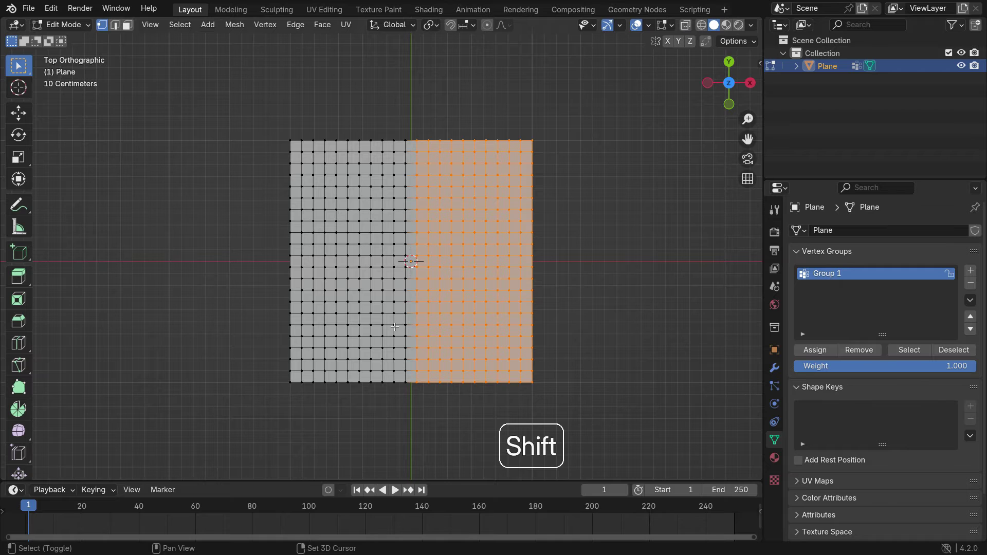
left_click_drag(330, 228, 379, 290, "shift")
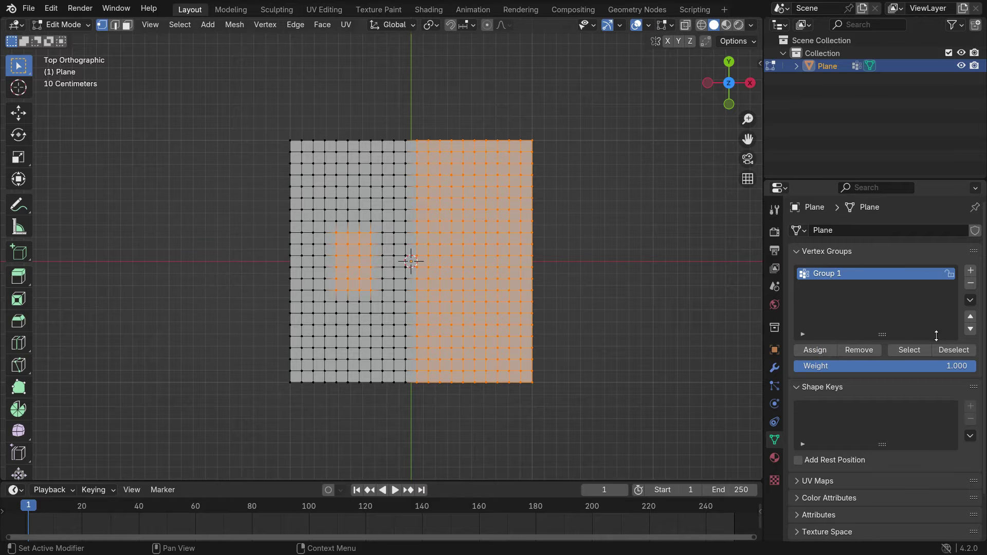
left_click(951, 350)
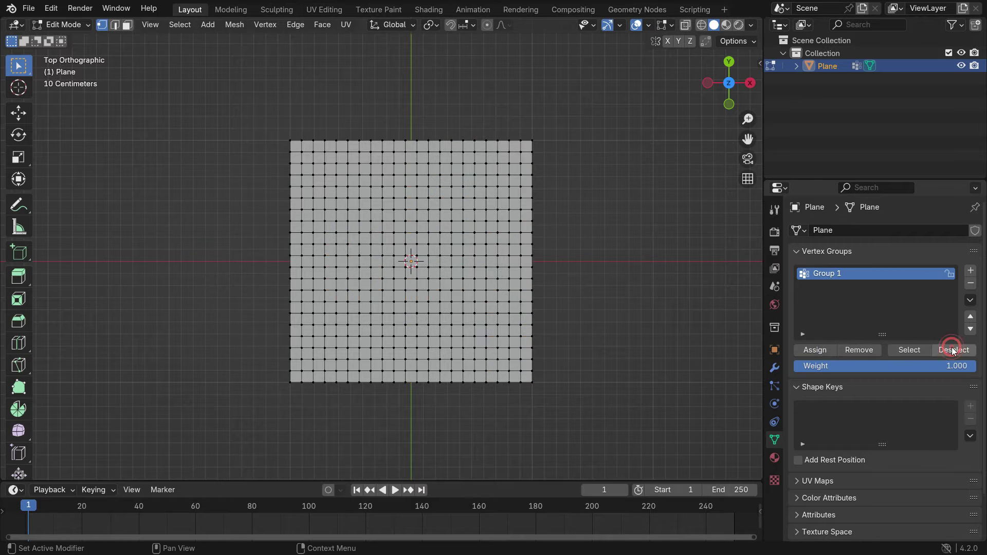
left_click(915, 351)
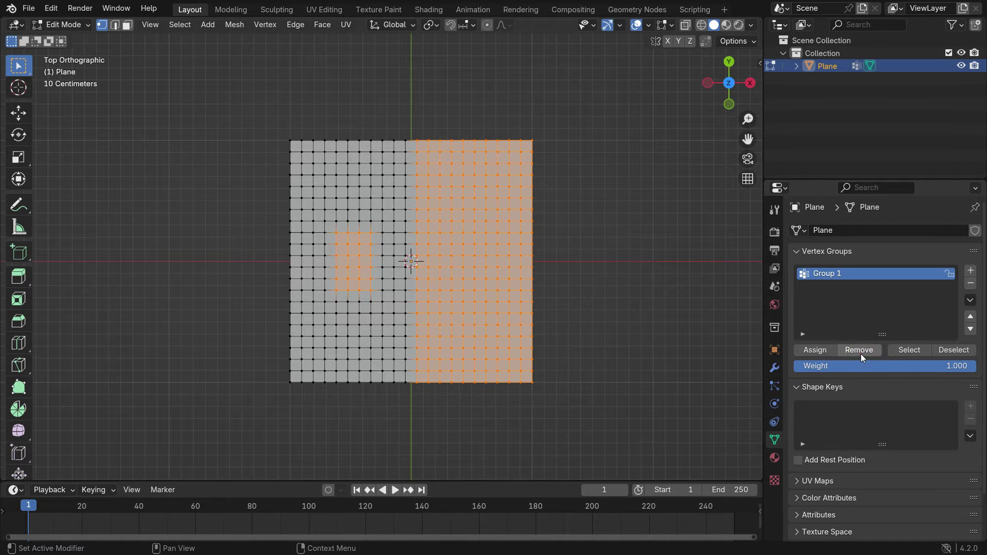
Step: Clear the selection and box-select the plane's right half again
left_click(629, 342)
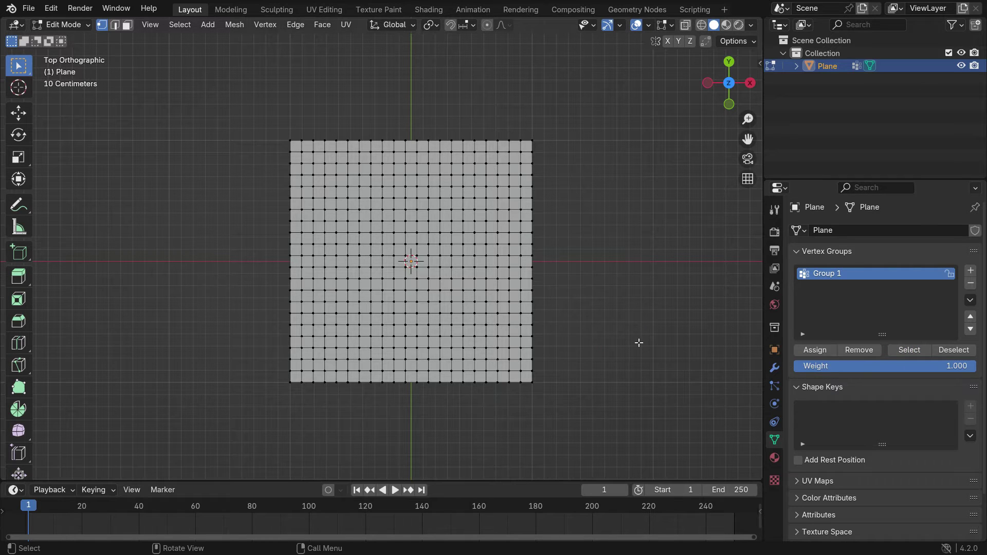
left_click_drag(411, 133, 572, 407)
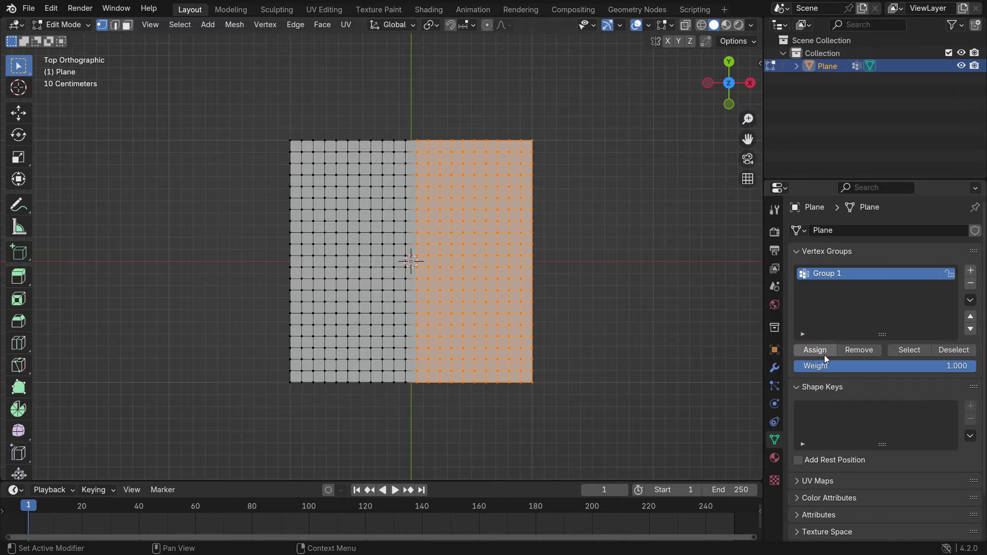
left_click(66, 27)
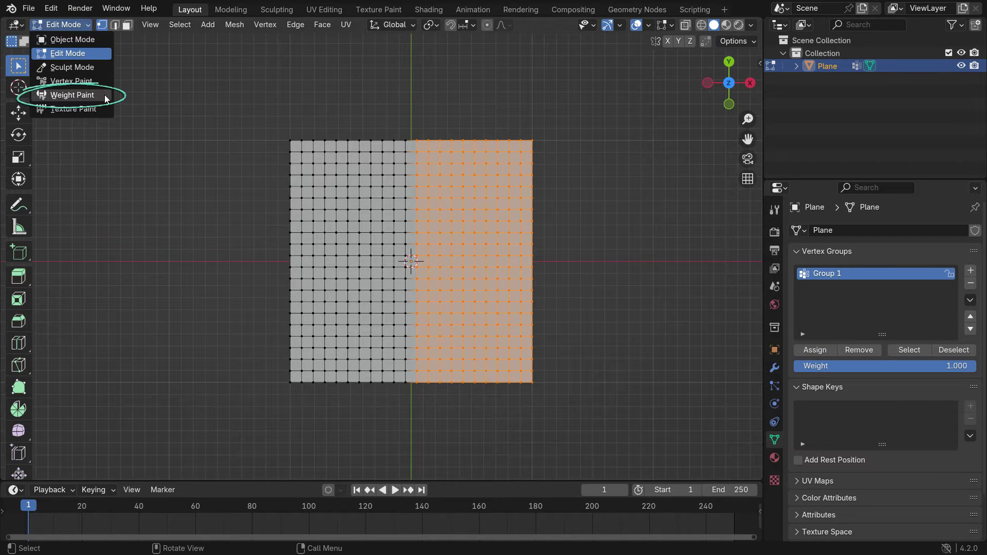
Step: Switch to Weight Paint and zoom in on Group 1's red-right, blue-left weight gradient
left_click(72, 95)
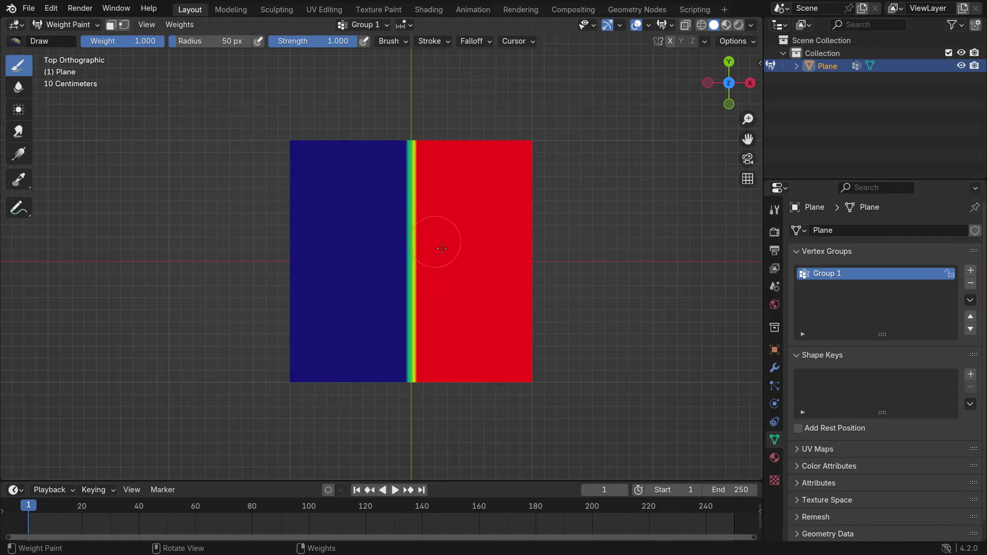
scroll(462, 278, "up", 1)
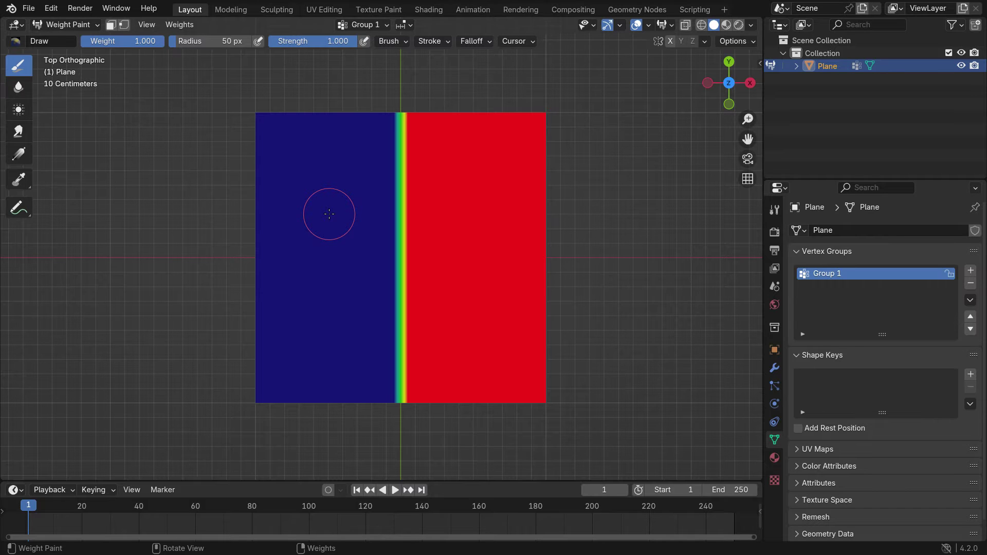
scroll(398, 232, "up", 5)
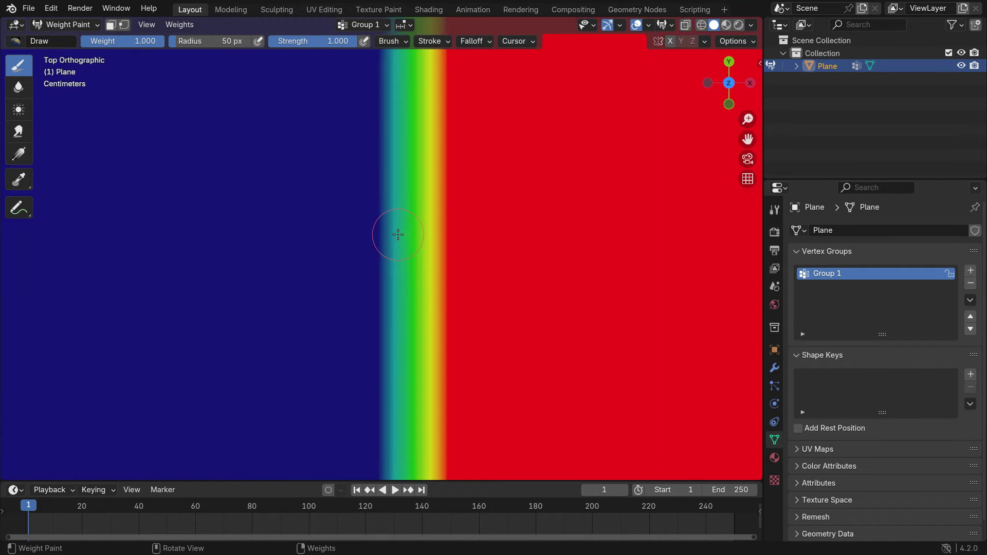
scroll(397, 234, "up", 1)
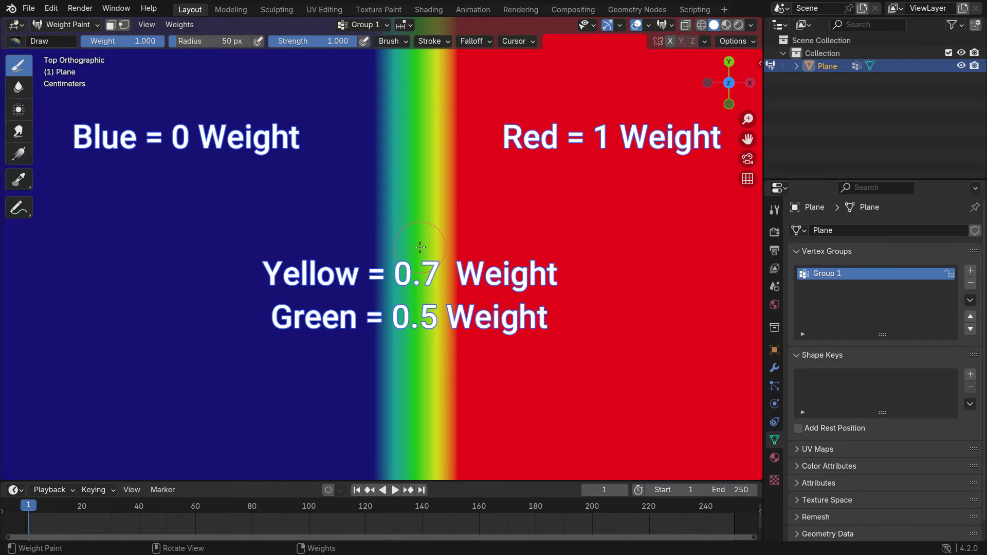
scroll(419, 247, "down", 10)
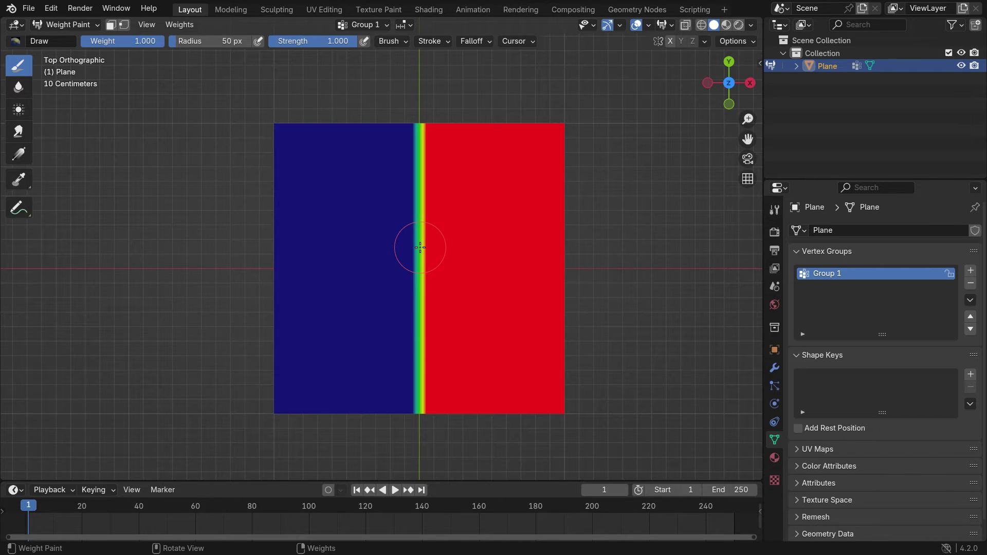
left_click(68, 24)
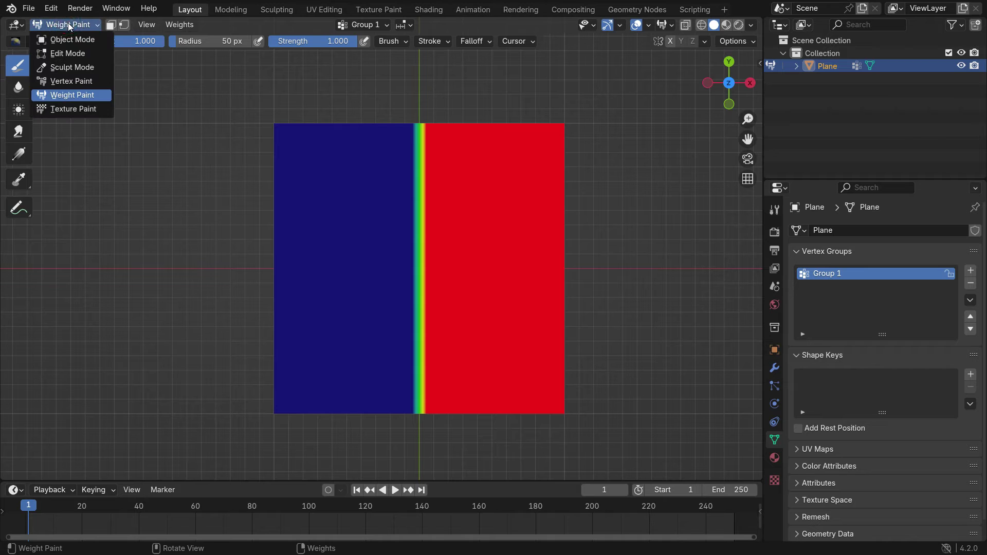
Step: In Edit Mode, assign the right half to Group 1 at weight 0.5 and view it in Weight Paint
left_click(70, 53)
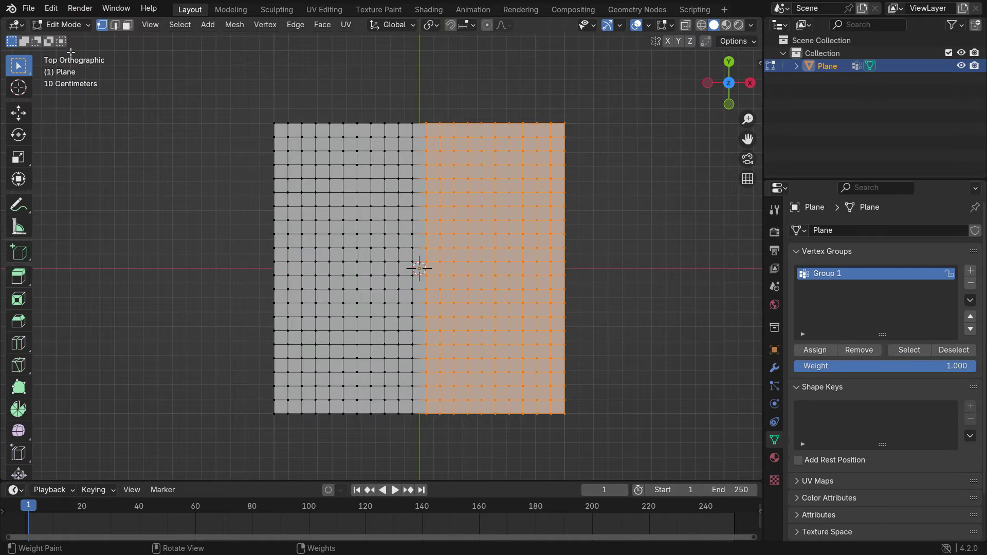
left_click(943, 365)
type("0.5")
key("Return")
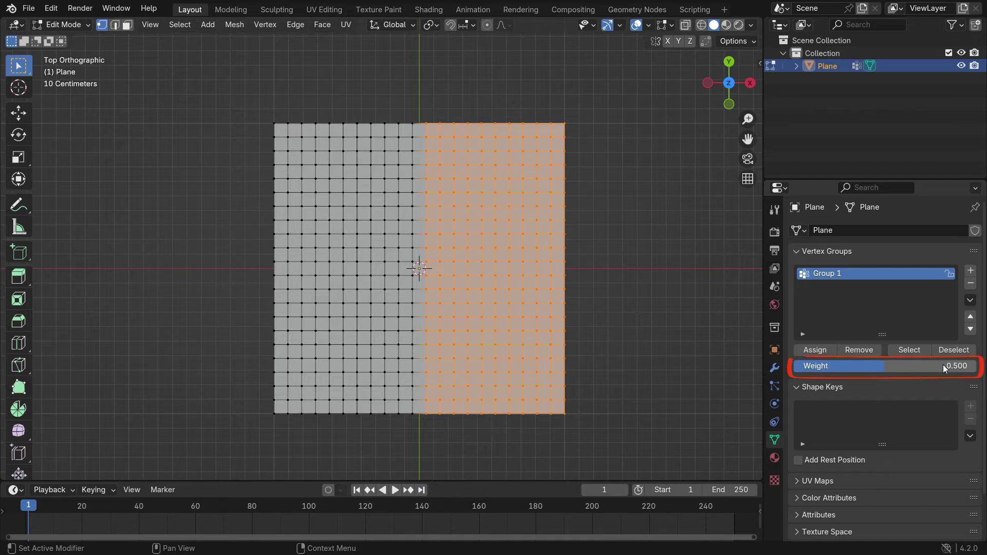
left_click(814, 349)
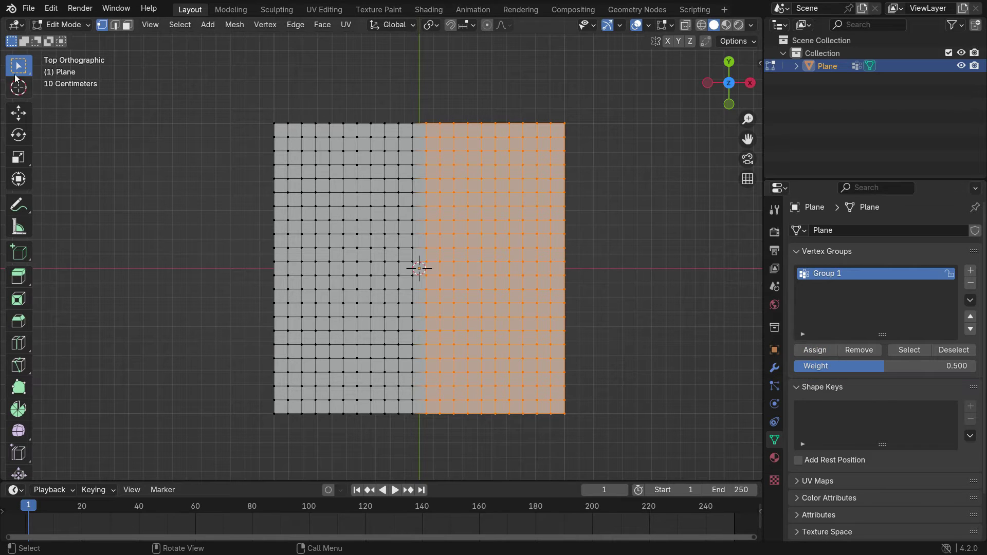
left_click(53, 24)
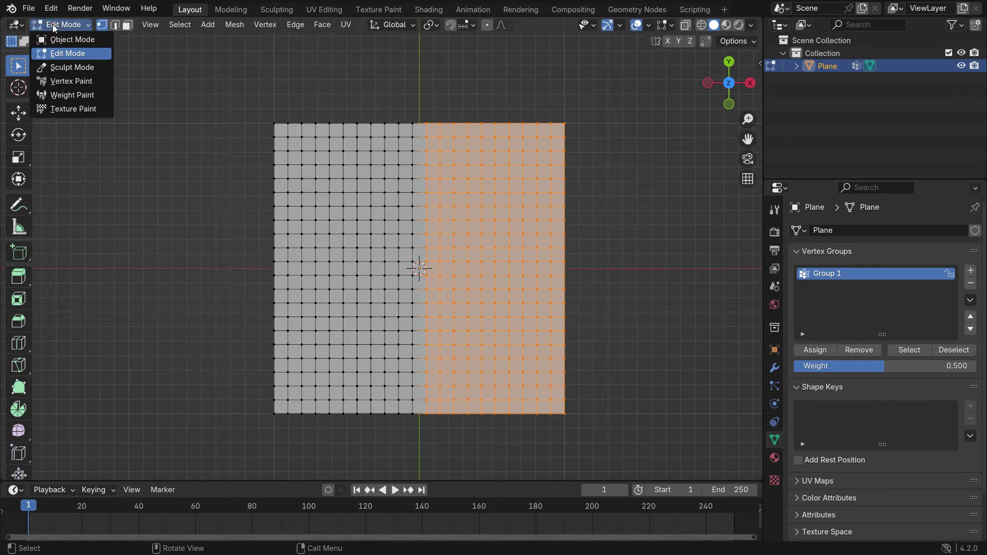
left_click(65, 95)
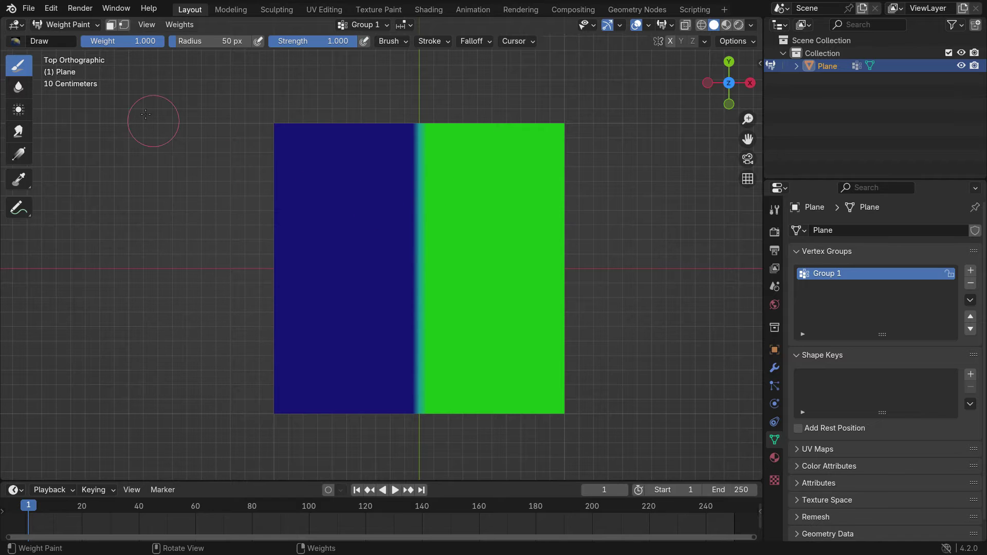
Step: Reassign the right half to Group 1 at weight 0.7 and check it in Weight Paint
left_click(82, 25)
left_click(68, 54)
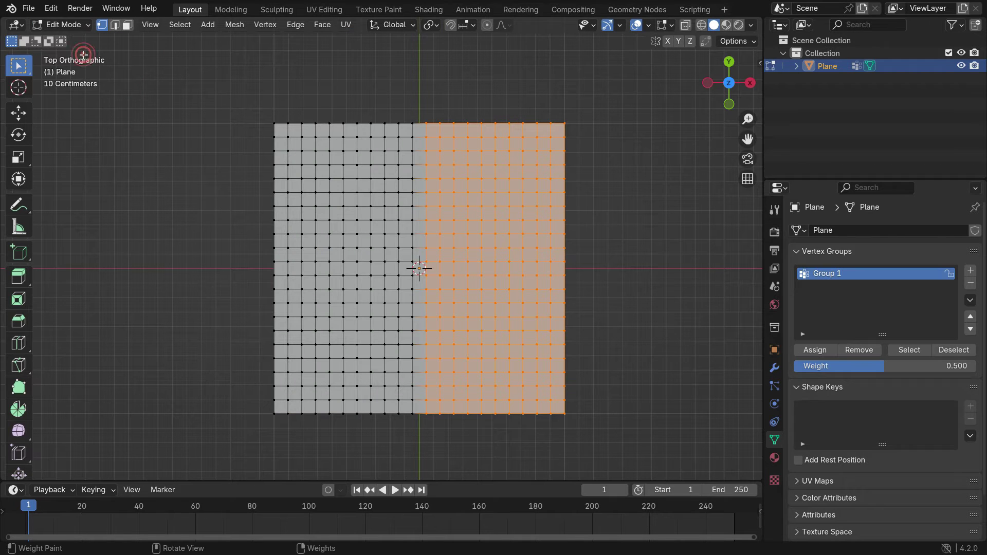
left_click(914, 366)
type("0.7")
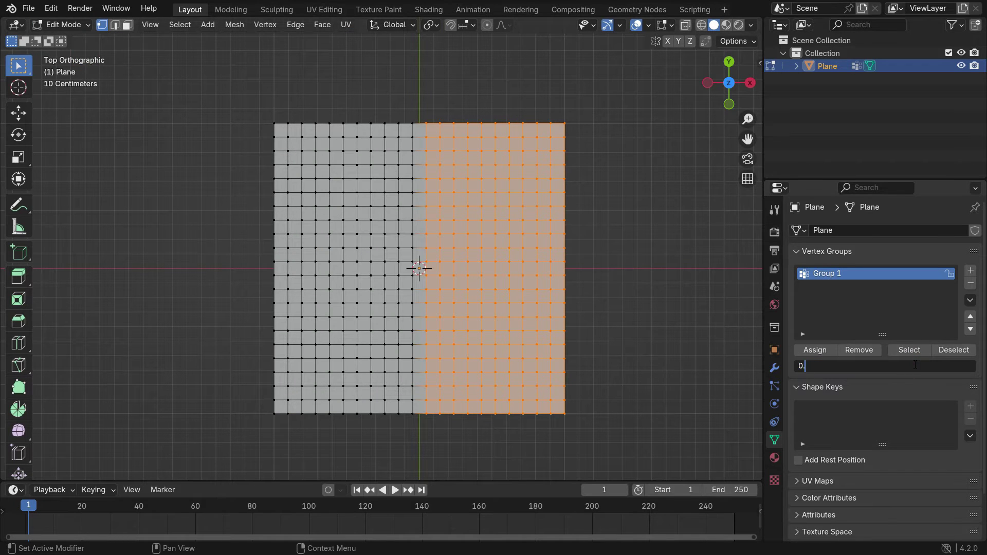
key("Return")
left_click(815, 349)
left_click(61, 24)
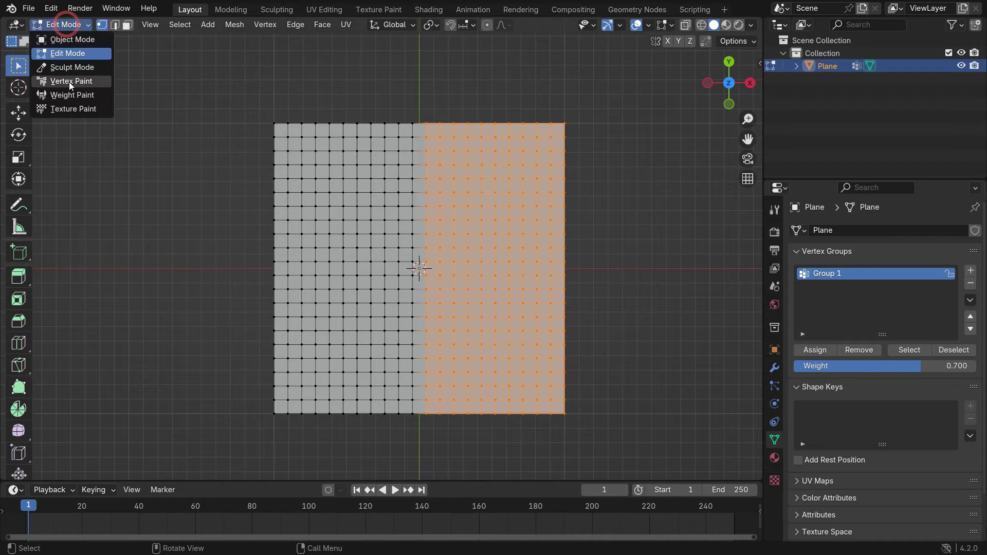
left_click(66, 96)
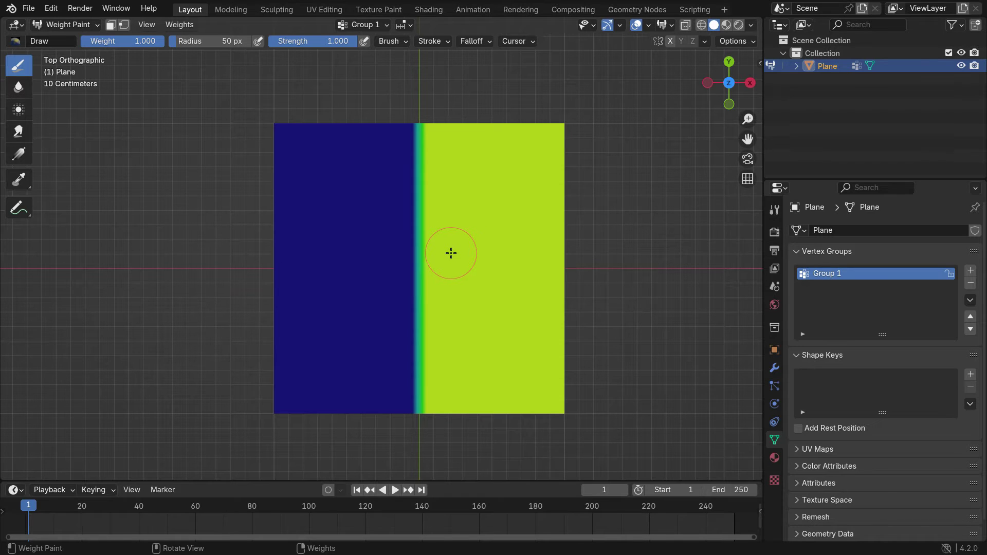
Step: Add a new vertex group named 'Group 2'
left_click(970, 270)
double_click(835, 287)
type("Group 2")
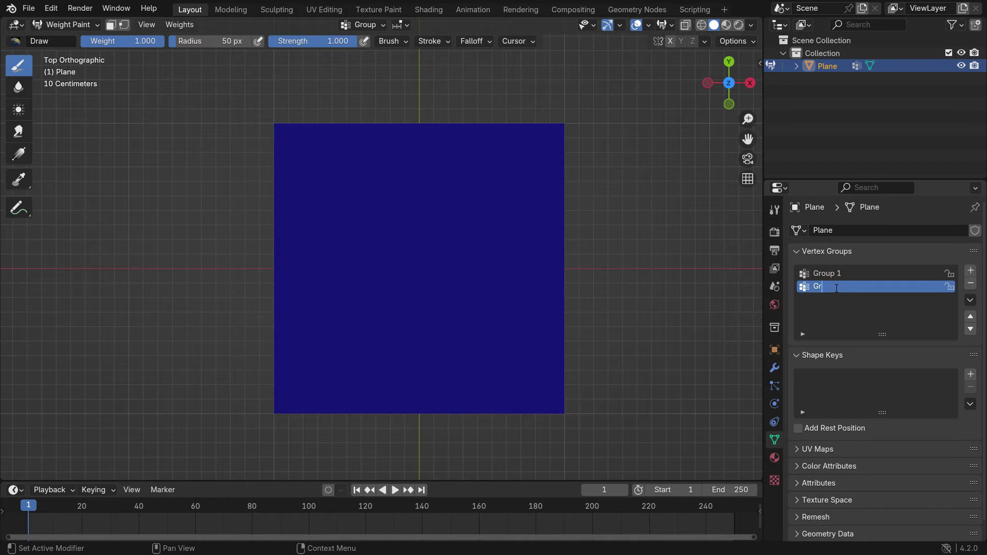
key("Return")
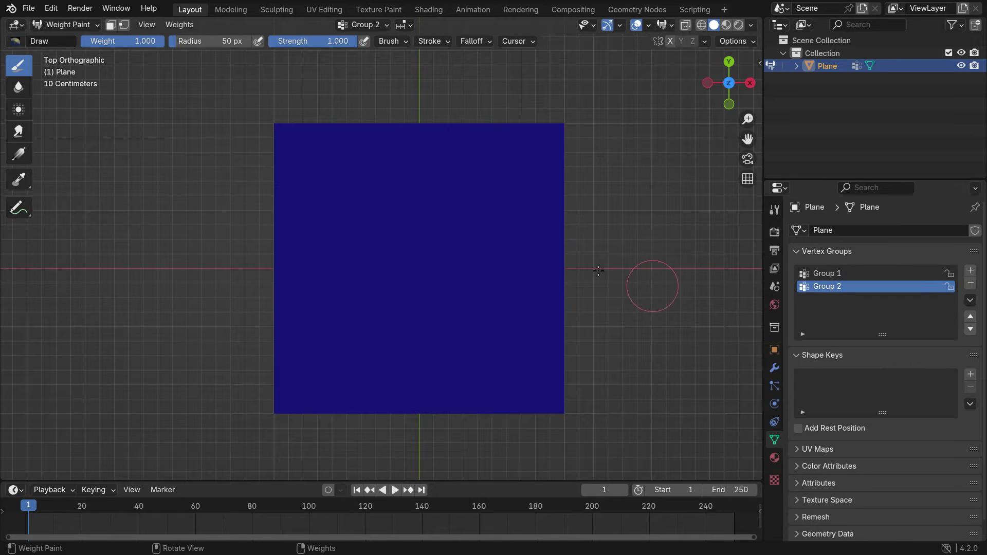
Step: With a 67 px brush, paint full weight around the border and a 0.67 patch at the centre
key("f")
left_click(283, 144)
key("f")
left_click(283, 142)
mouse_move(283, 142)
left_mouse_down()
mouse_move(550, 127)
mouse_move(566, 210)
mouse_move(556, 142)
mouse_move(551, 404)
mouse_move(564, 389)
mouse_move(527, 405)
mouse_move(428, 409)
mouse_move(290, 407)
mouse_move(275, 397)
mouse_move(273, 114)
left_mouse_up()
left_click_drag(149, 41, 123, 41)
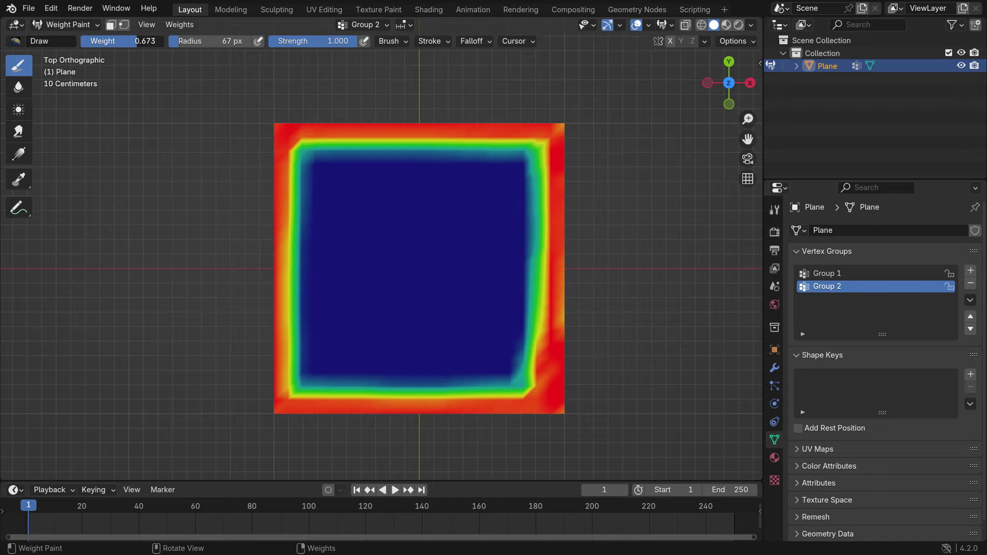
mouse_move(410, 254)
left_mouse_down()
mouse_move(425, 280)
mouse_move(408, 257)
mouse_move(414, 271)
left_mouse_up()
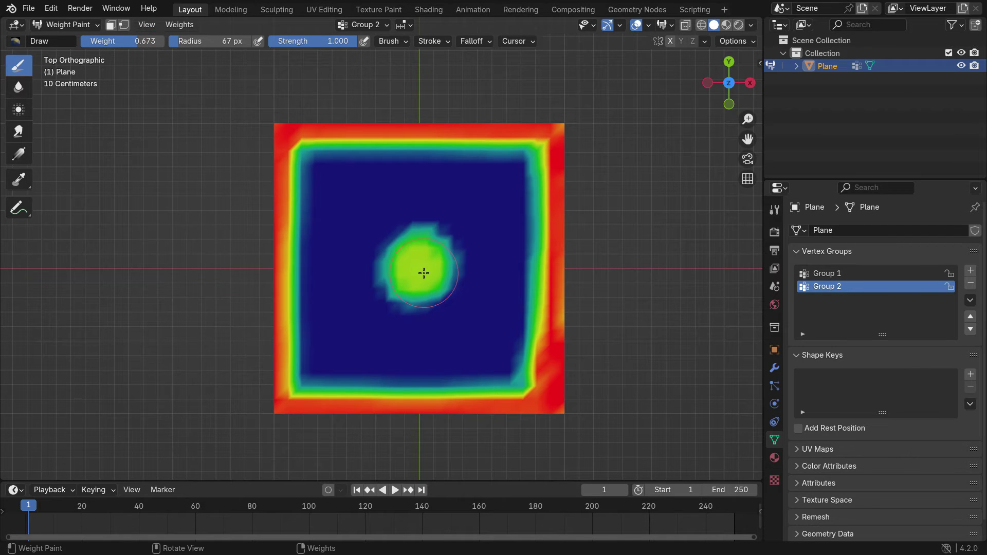
Step: In Edit Mode, deselect Group 1's vertices and select only Group 2's border and centre vertices
left_click(81, 25)
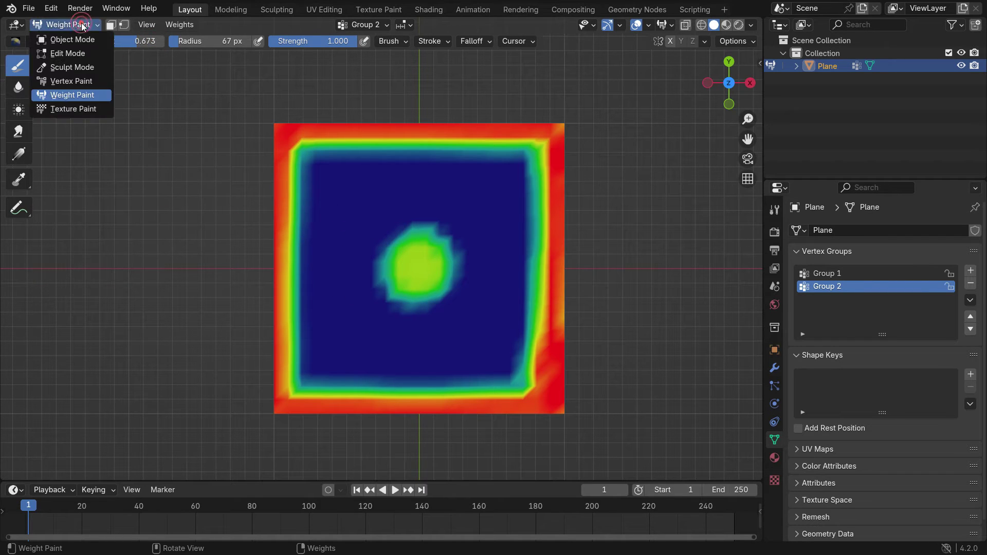
left_click(78, 54)
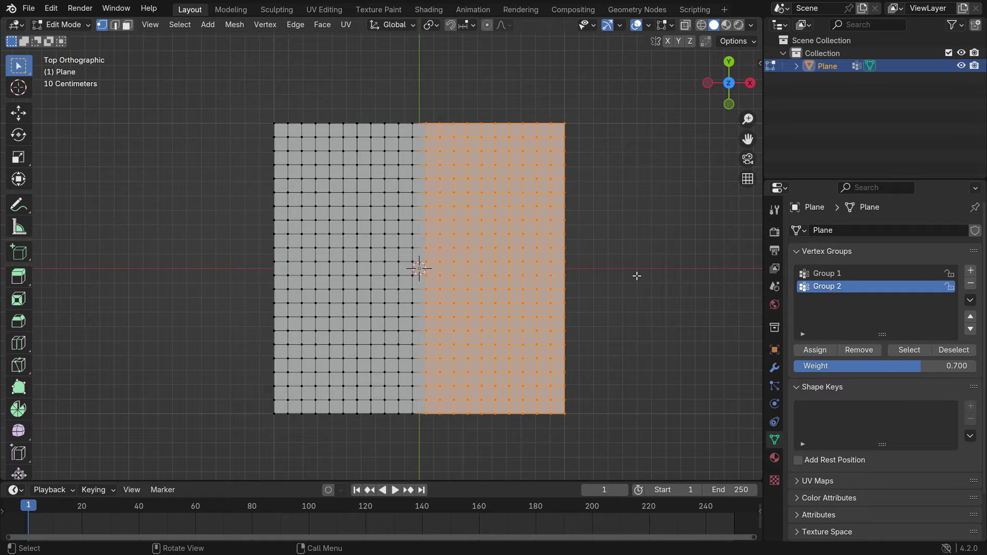
left_click(830, 273)
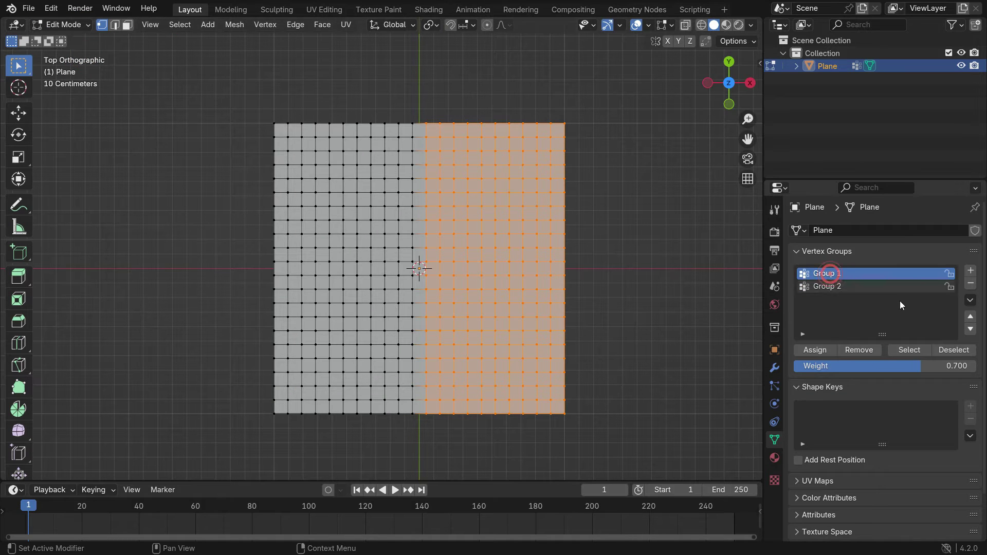
left_click(952, 353)
left_click(859, 287)
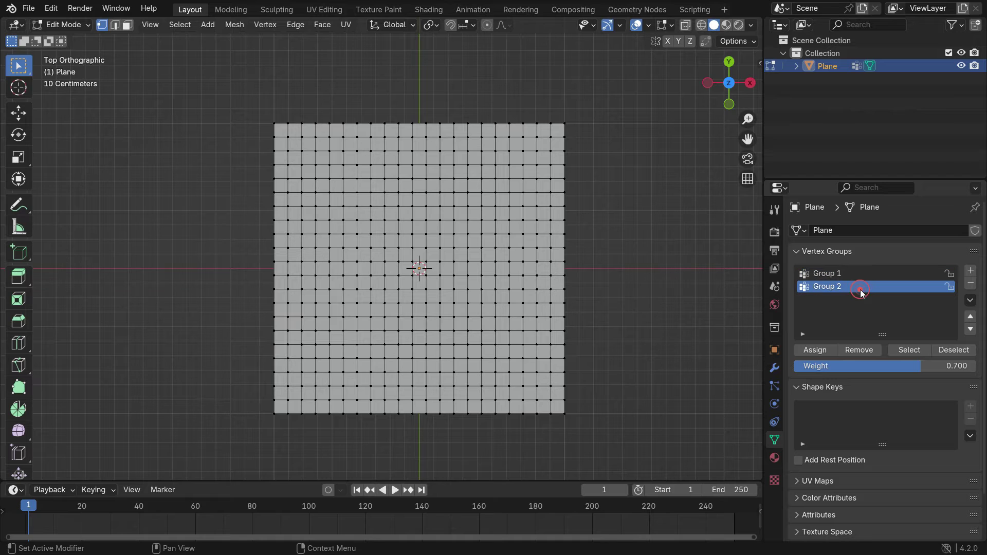
left_click(898, 350)
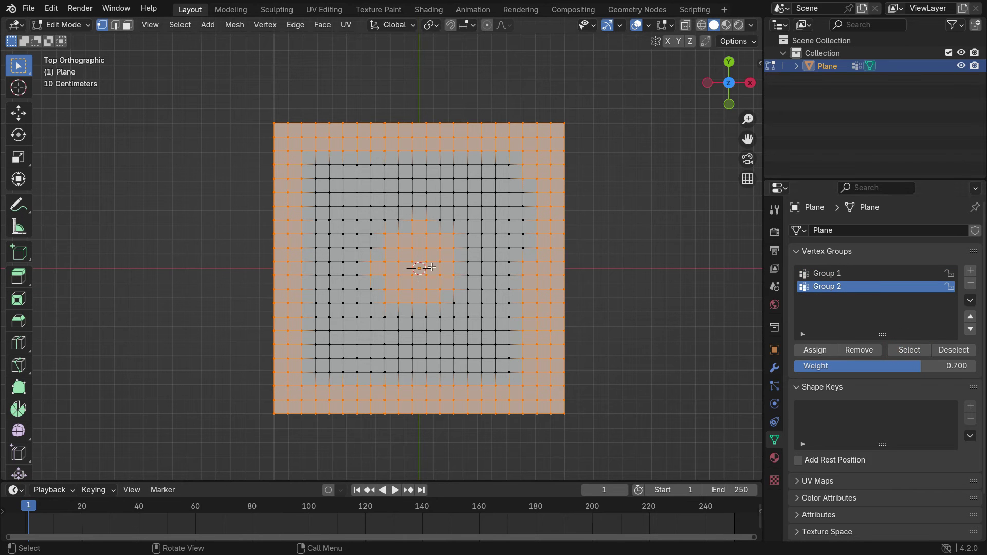
scroll(466, 289, "up", 1)
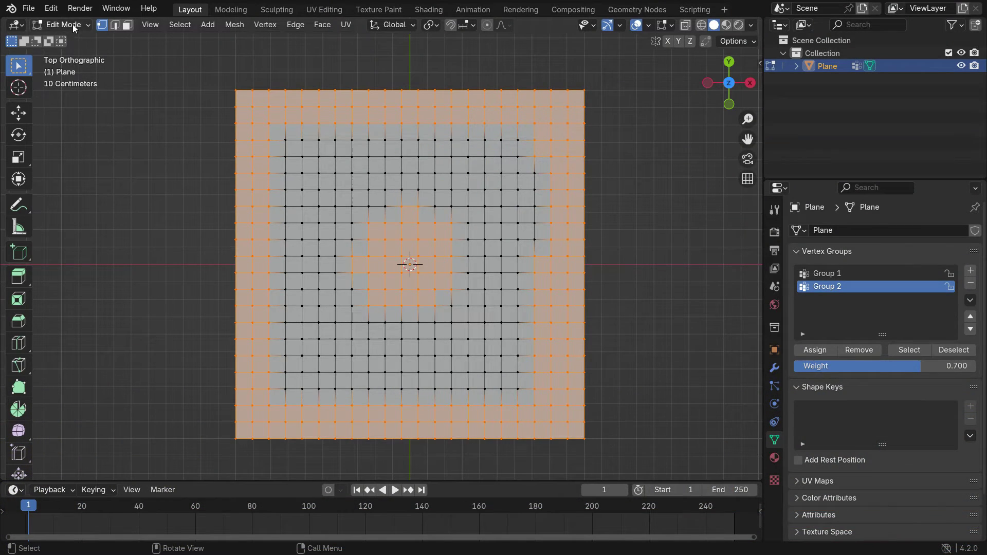
Step: Back in Object Mode, add a Displace modifier to the plane
left_click(73, 25)
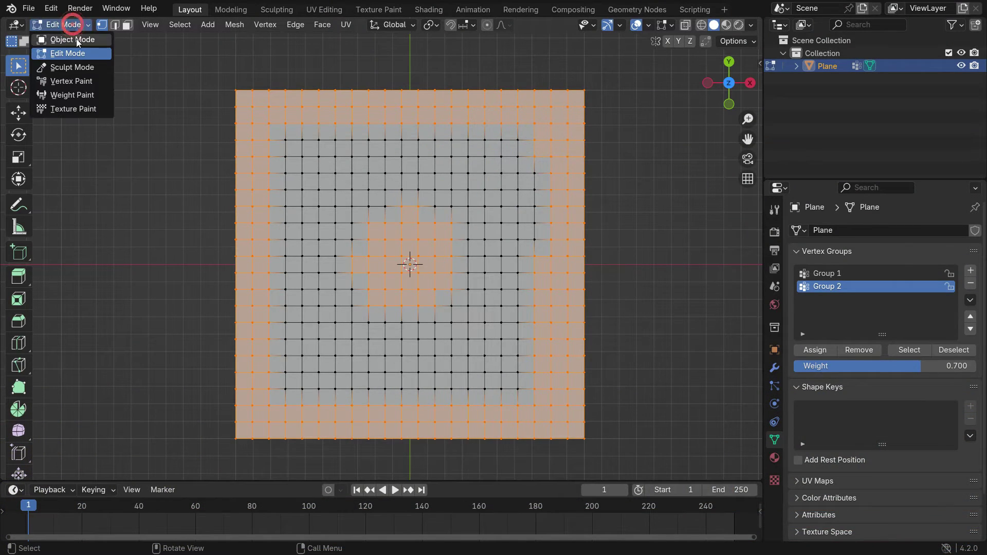
left_click(76, 39)
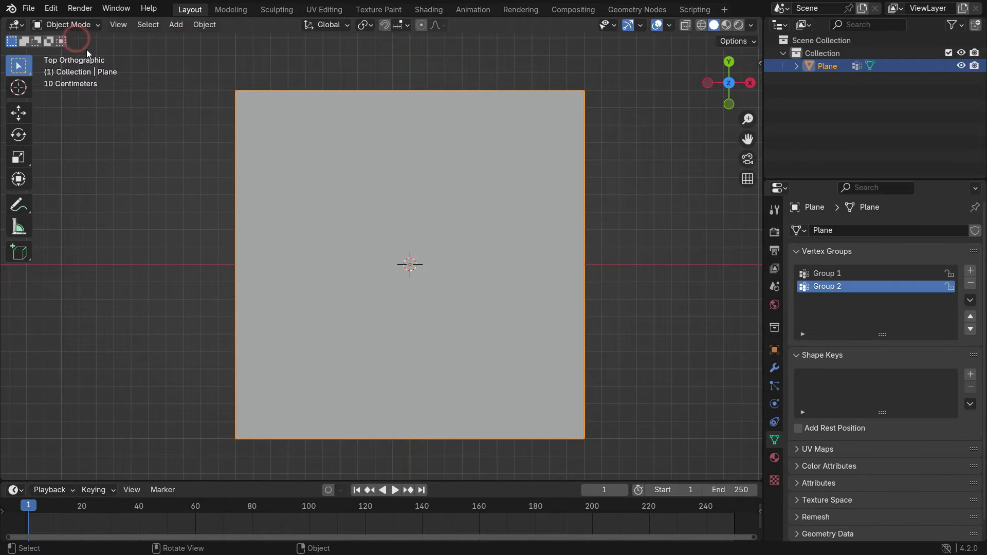
middle_click_drag(411, 334, 585, 311)
left_click(774, 367)
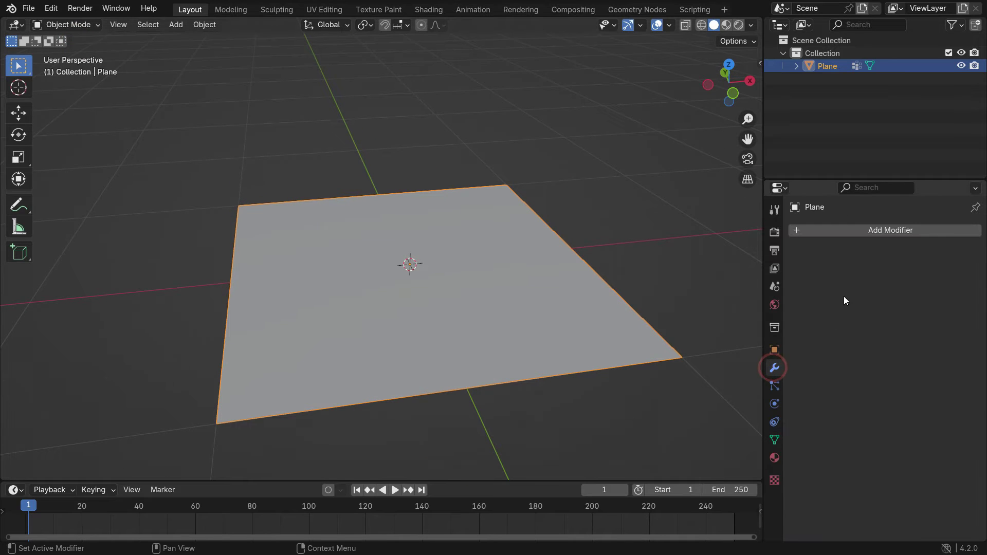
left_click(850, 230)
left_click(850, 227)
type("disp")
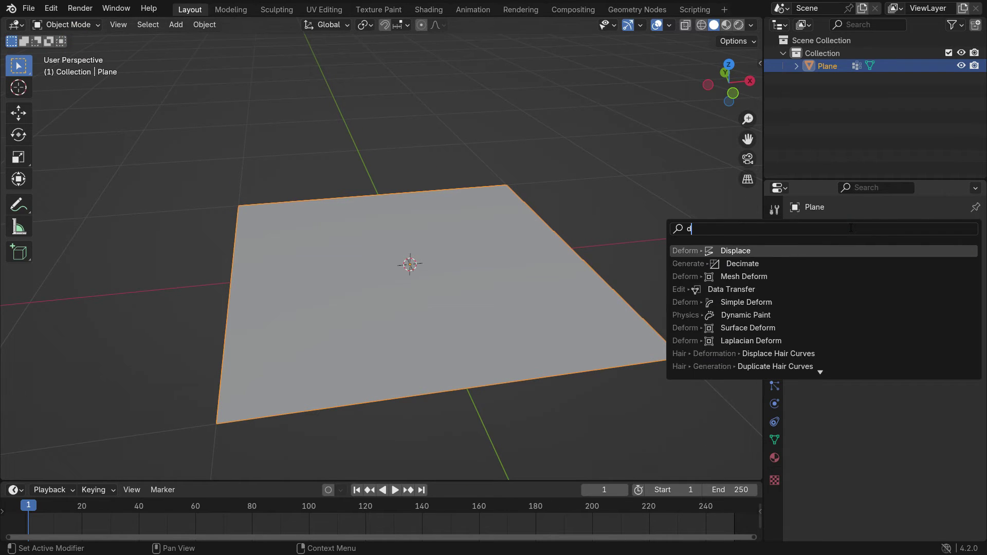
left_click(836, 250)
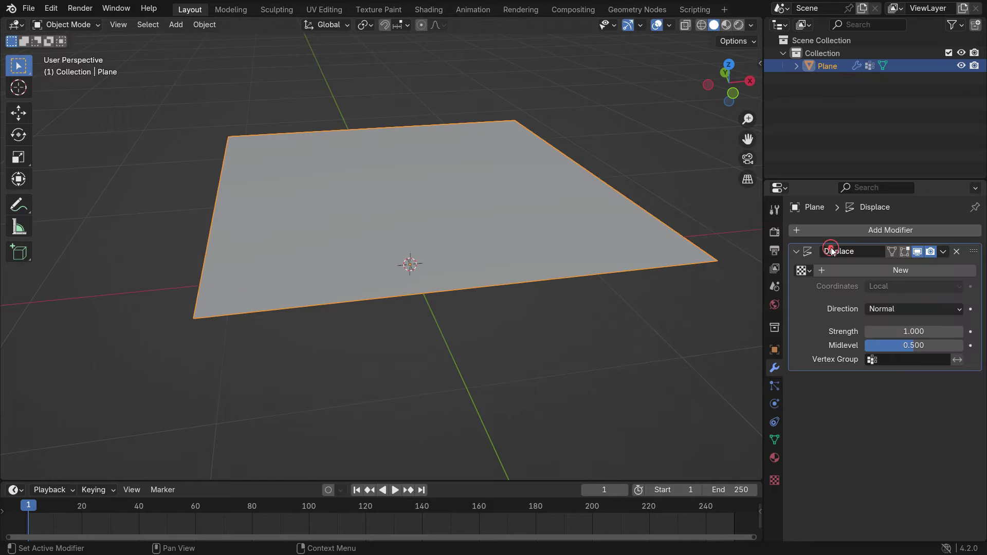
Step: Give the Displace modifier a new texture of type Clouds
left_click(923, 272)
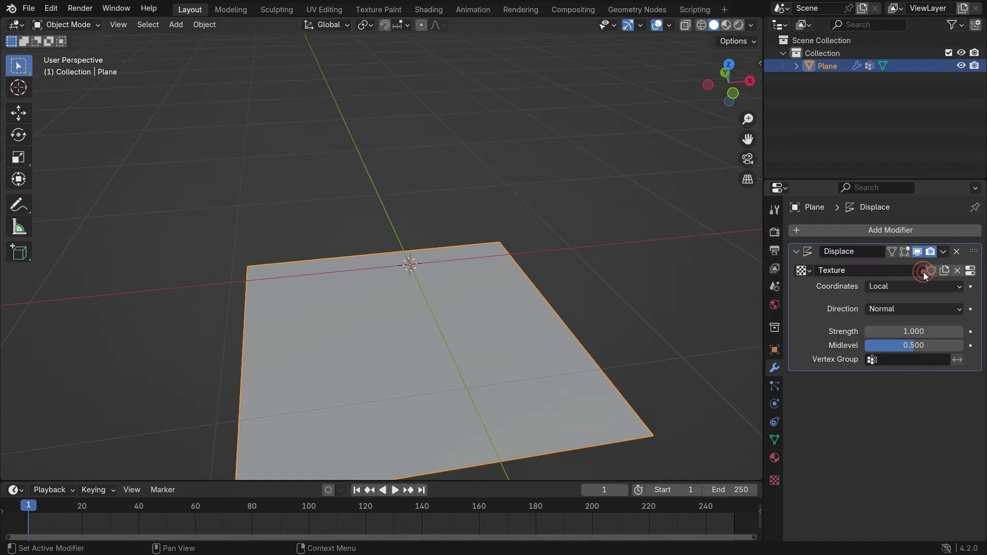
left_click(774, 480)
left_click(890, 268)
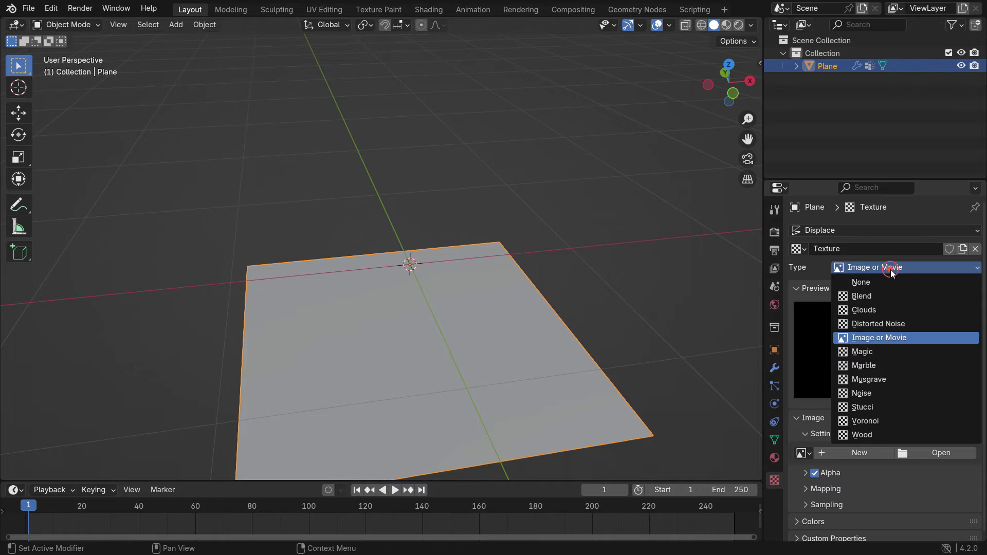
left_click(915, 310)
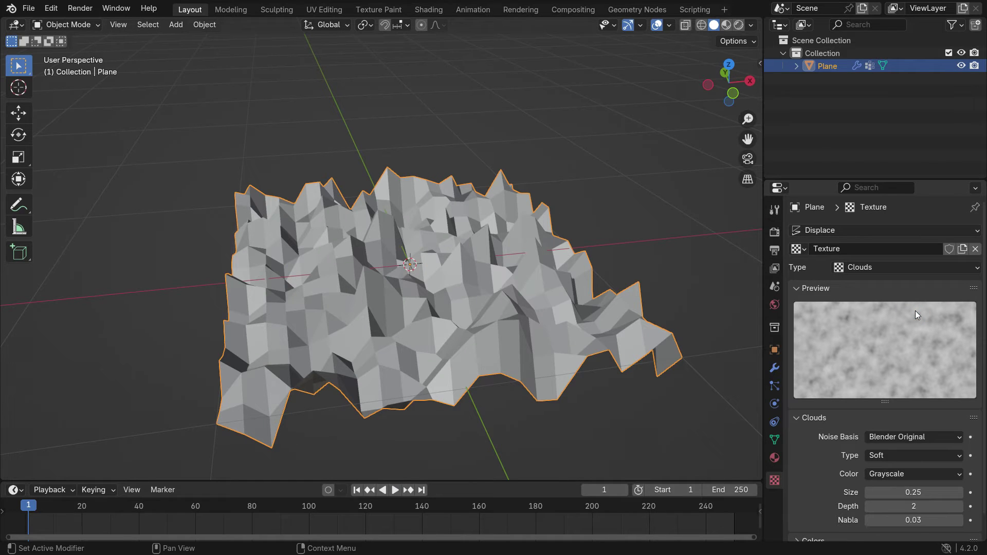
left_click(773, 367)
left_click(852, 229)
left_click(852, 230)
Step: Add a Subdivision Surface modifier to the plane with viewport level 3
type("sub")
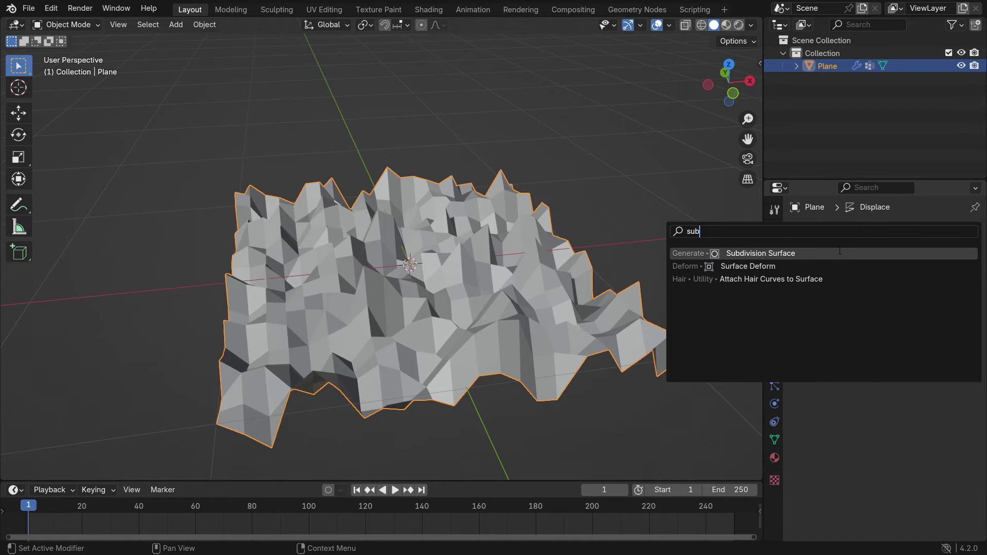
left_click(838, 254)
left_click(961, 416)
left_click(961, 415)
Step: Set the Displace modifier's strength to 0.8
middle_click_drag(604, 329, 674, 346)
mouse_move(880, 332)
left_mouse_down()
mouse_move(920, 332)
mouse_move(848, 332)
mouse_move(889, 331)
left_mouse_up()
middle_click_drag(622, 355, 645, 360)
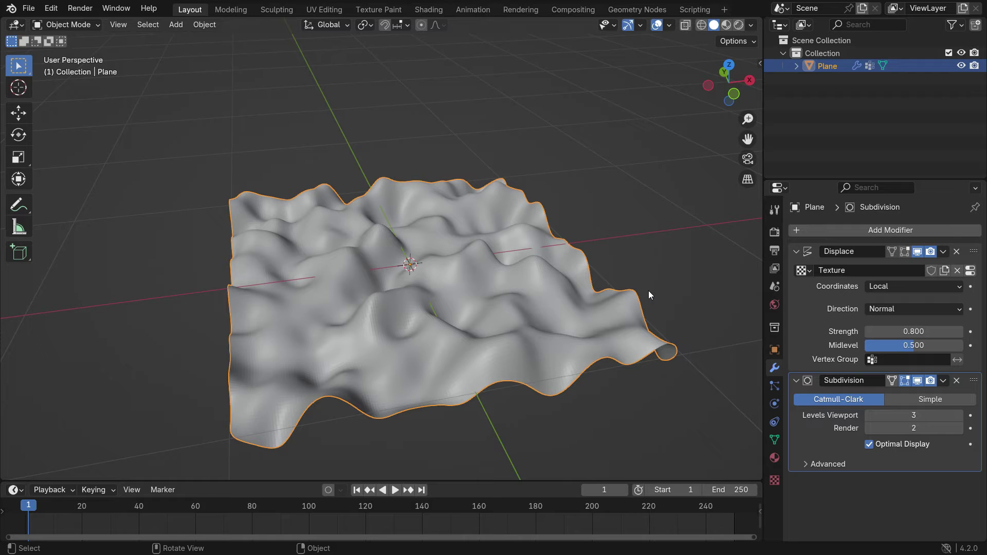
Step: In Edit Mode, show the subdivided, displaced surface on the edit cage
key("Tab")
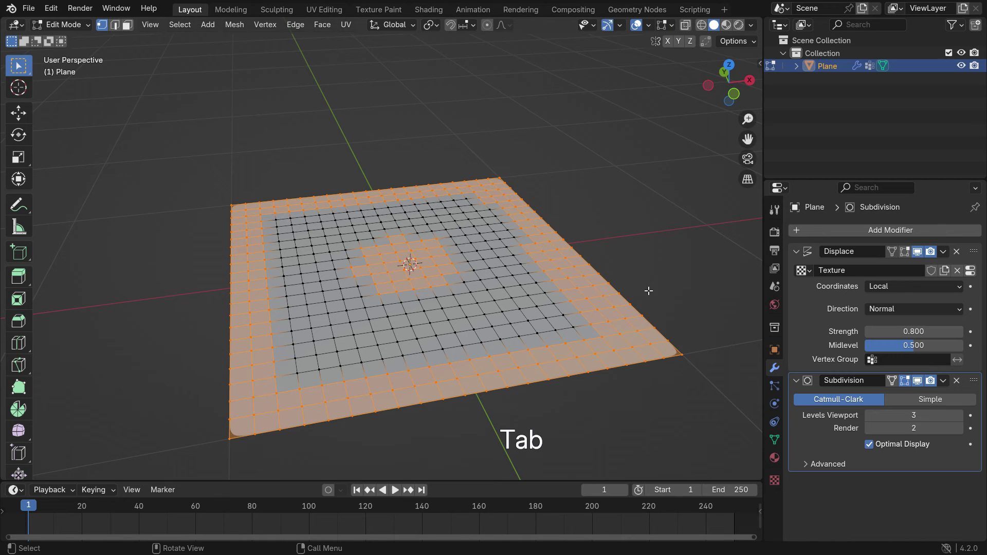
left_click(891, 380)
left_click(903, 251)
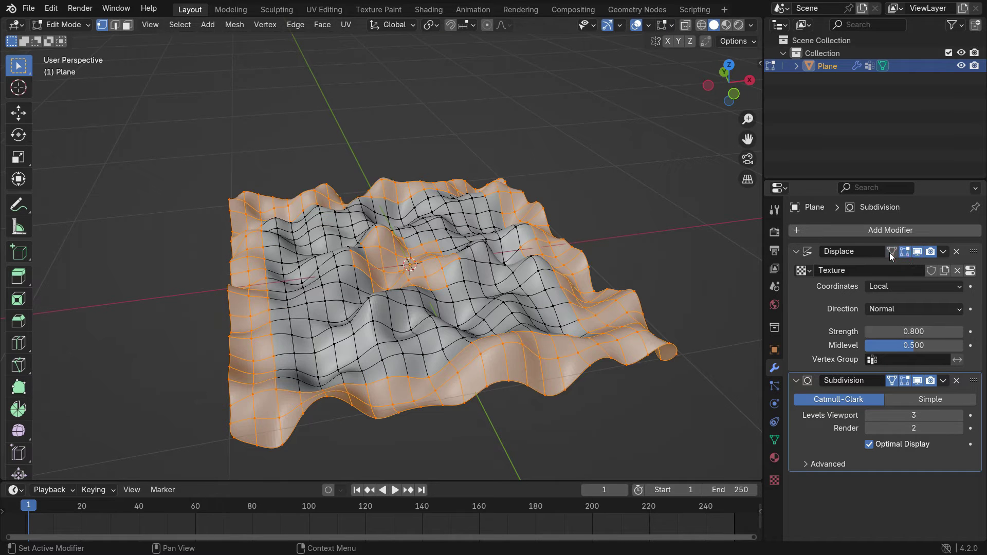
mouse_move(461, 409)
middle_mouse_down()
mouse_move(453, 396)
mouse_move(461, 409)
middle_mouse_up()
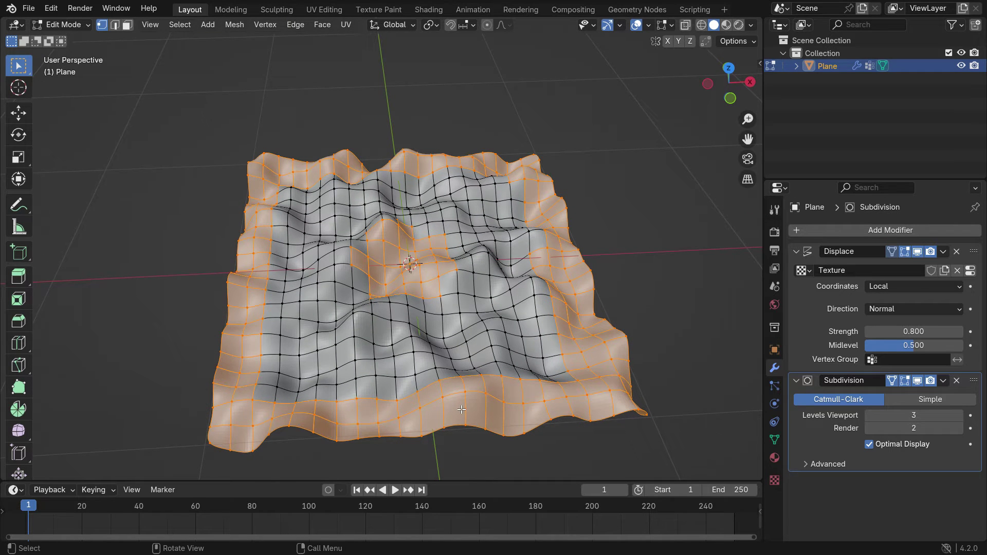
Step: Turn the modifiers' edit-mode display back off and deselect all vertices
left_click(890, 381)
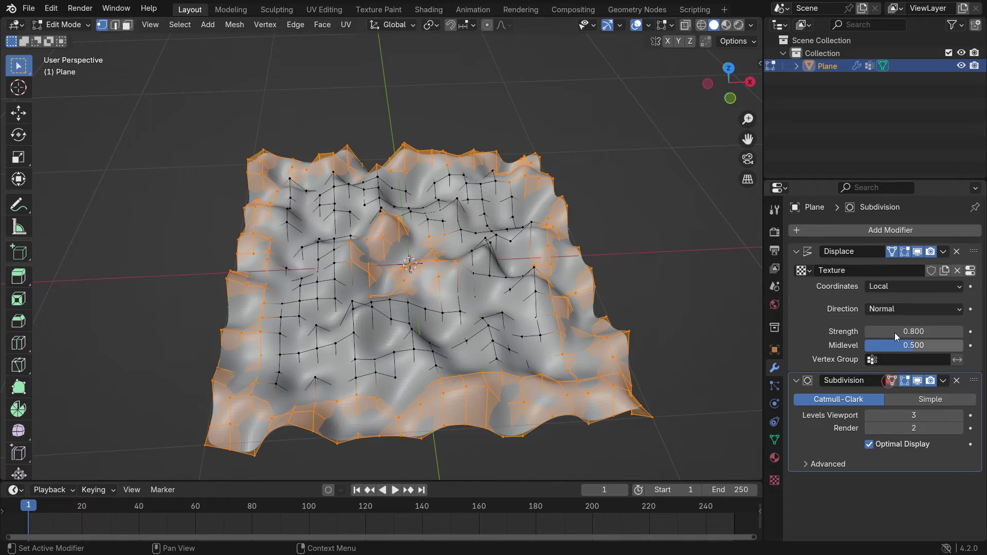
left_click(891, 251)
left_click(905, 251)
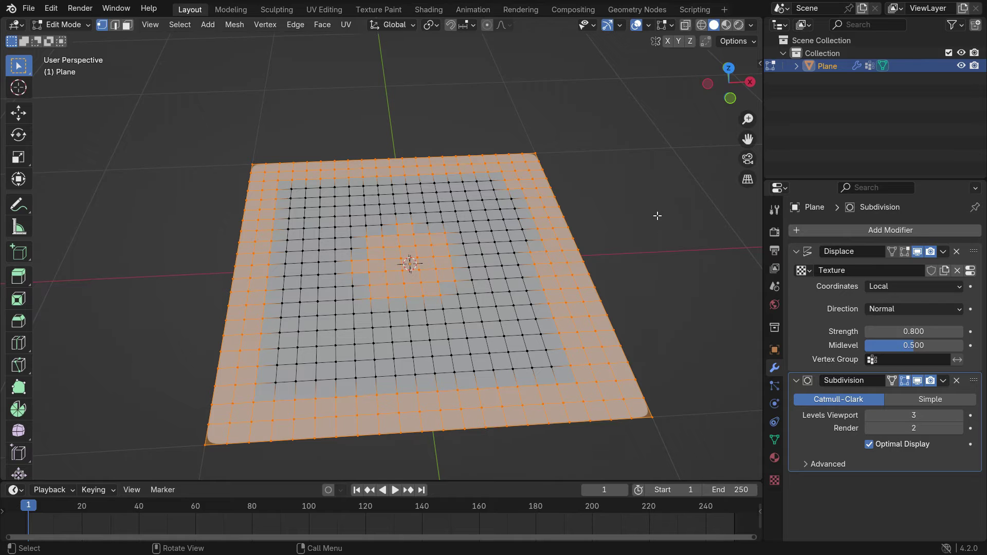
left_click(659, 232)
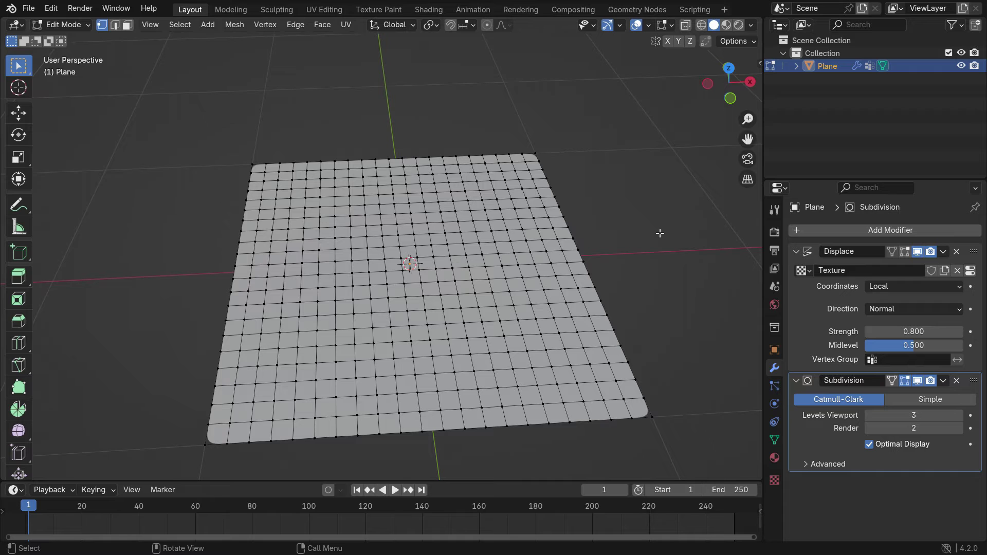
Step: Add a new vertex group and name it Displacement
left_click(773, 441)
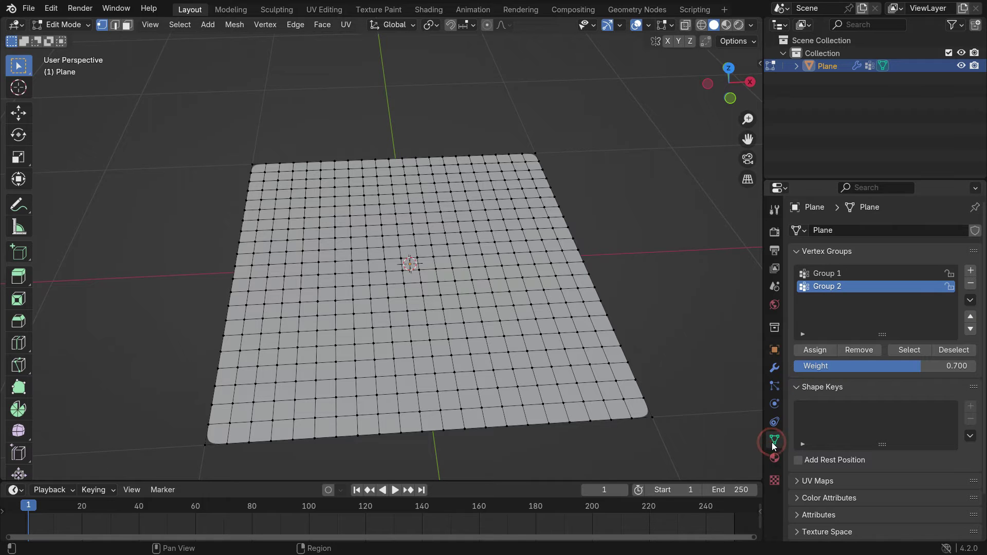
left_click(971, 271)
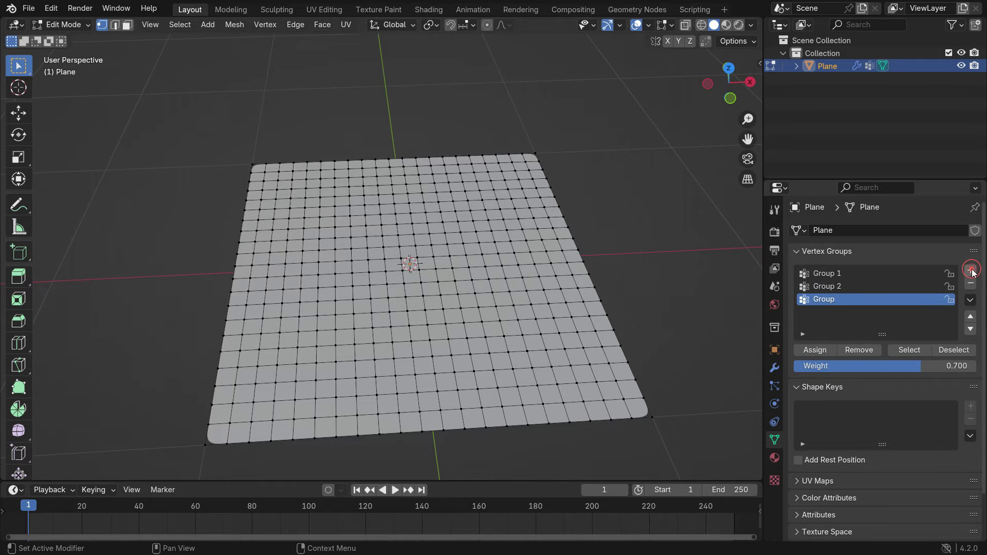
double_click(833, 299)
key("BackSpace")
type("Displ")
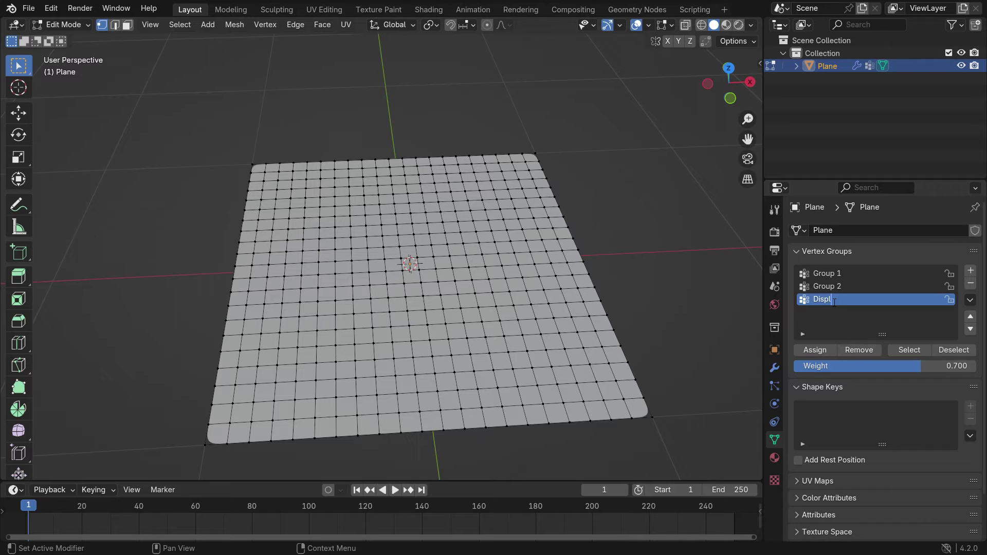
type("acement")
key("Return")
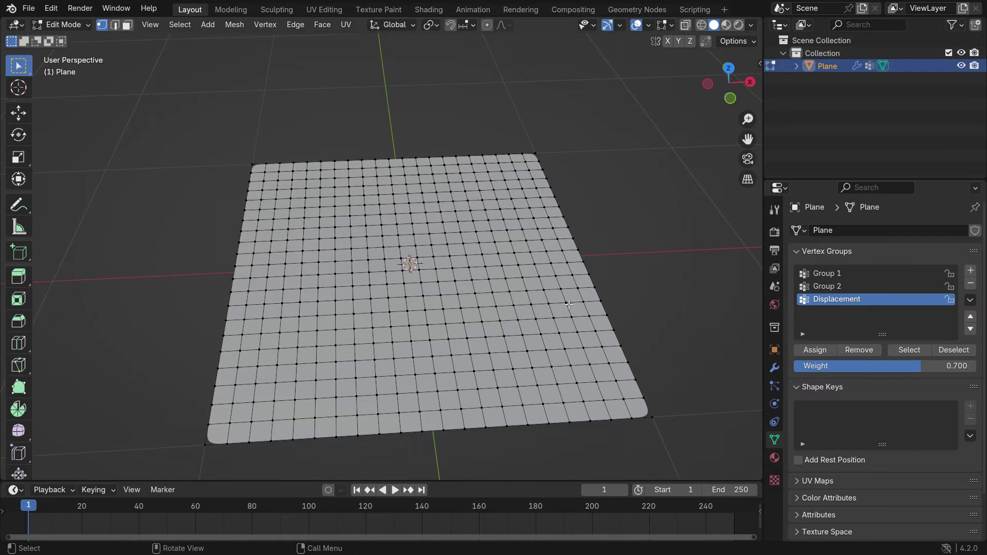
Step: In top view, box-select the plane's right half and assign it to Displacement at weight 1.0
key("KP_7")
key("b")
left_click_drag(404, 73, 645, 456)
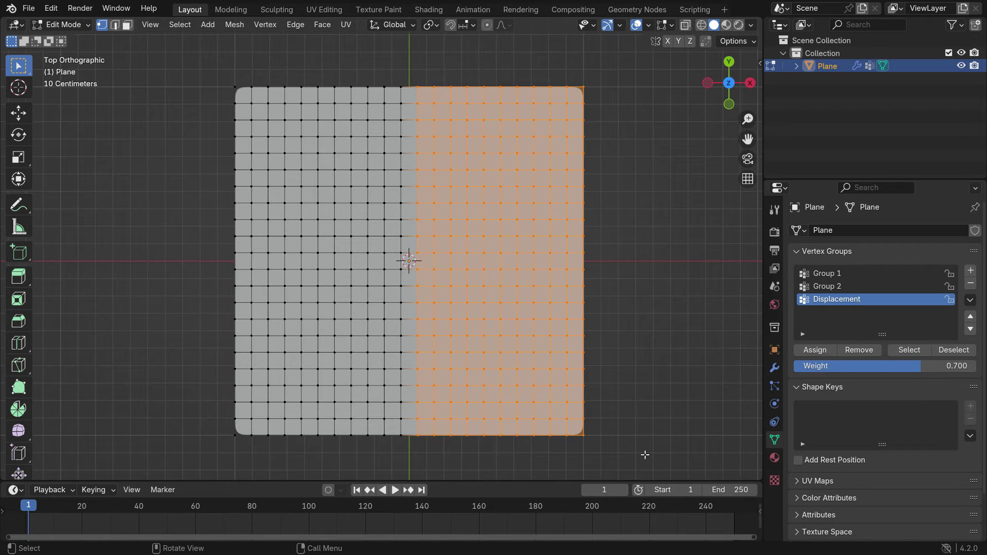
left_click_drag(895, 366, 903, 377)
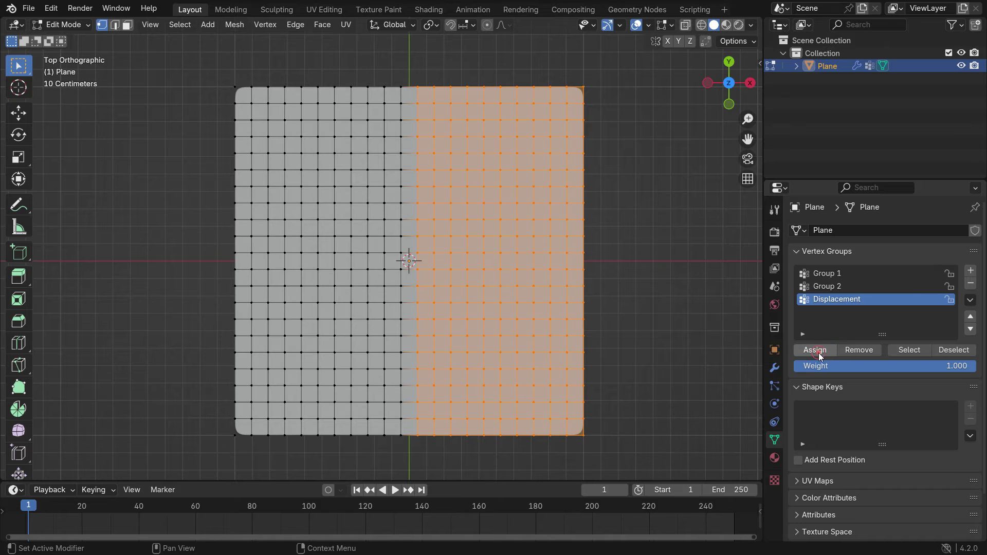
left_click(954, 350)
left_click(907, 349)
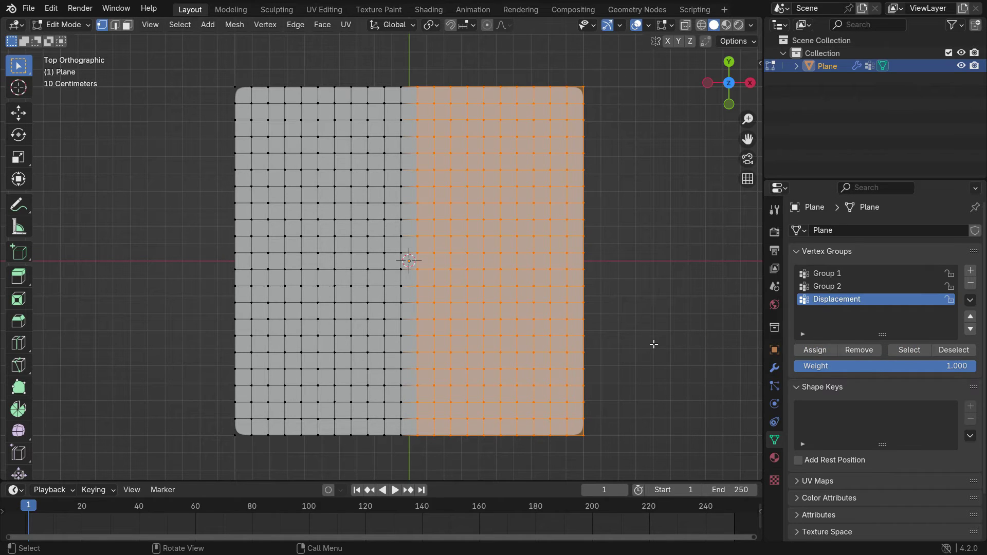
left_click(83, 26)
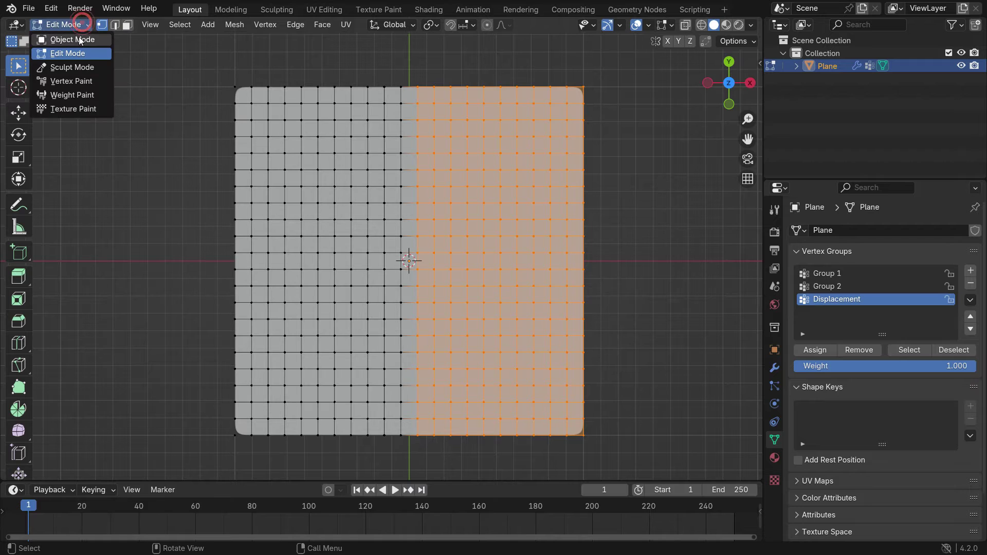
Step: In Object Mode, restrict the Displace modifier to the Displacement vertex group
left_click(77, 38)
middle_click_drag(483, 288, 512, 224)
left_click(774, 367)
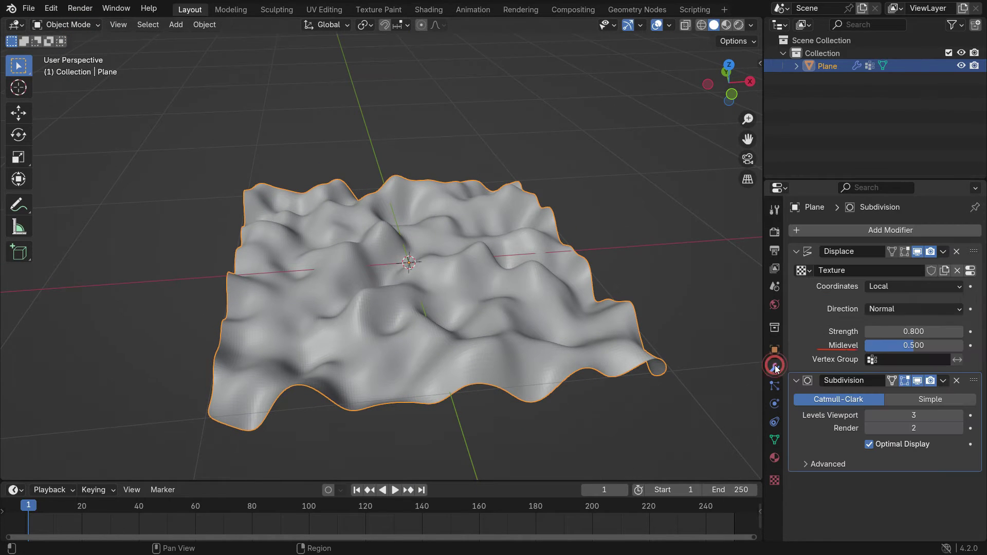
left_click(911, 360)
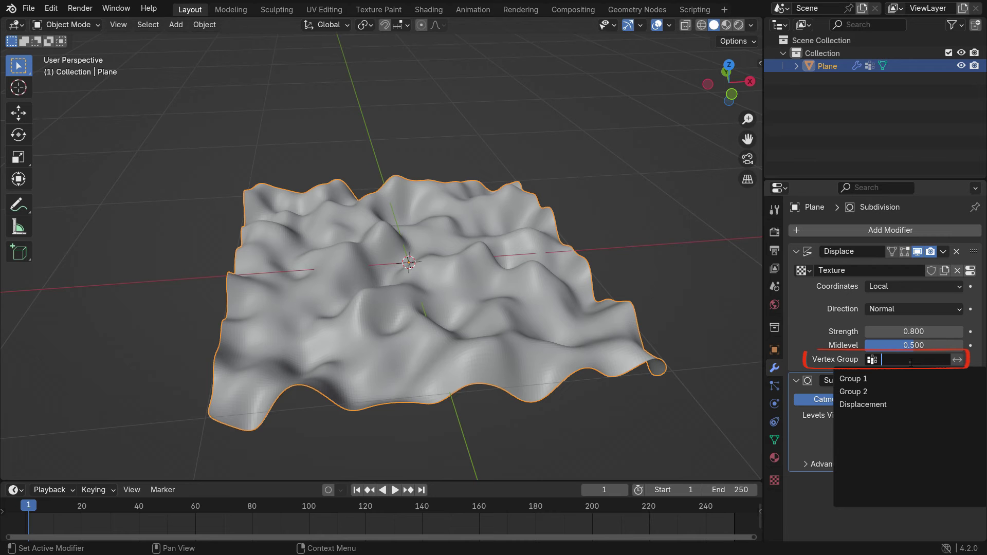
left_click(877, 404)
mouse_move(560, 354)
middle_mouse_down()
mouse_move(550, 378)
mouse_move(479, 359)
mouse_move(561, 370)
middle_mouse_up()
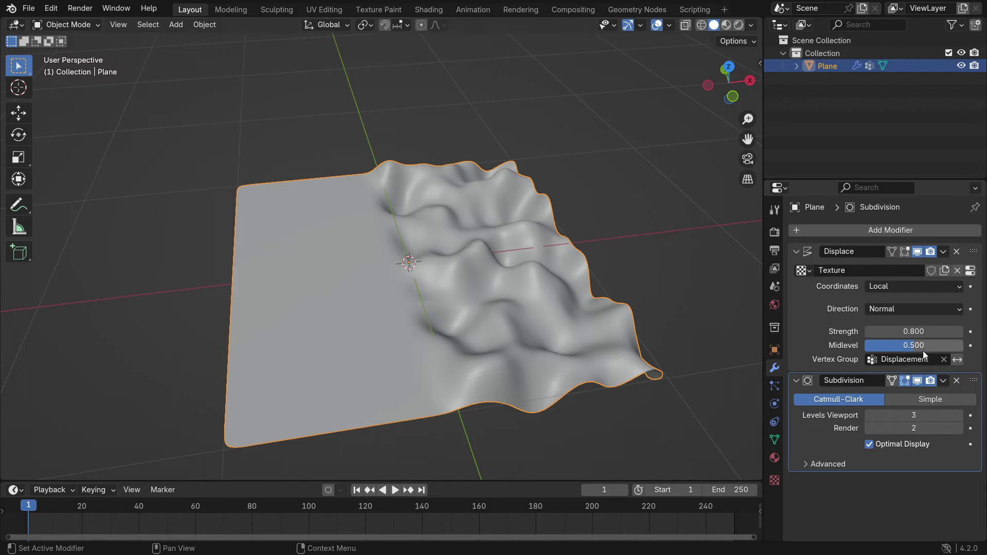
Step: Toggle Invert on and off to compare halves, then delete the Subdivision modifier
left_click(958, 359)
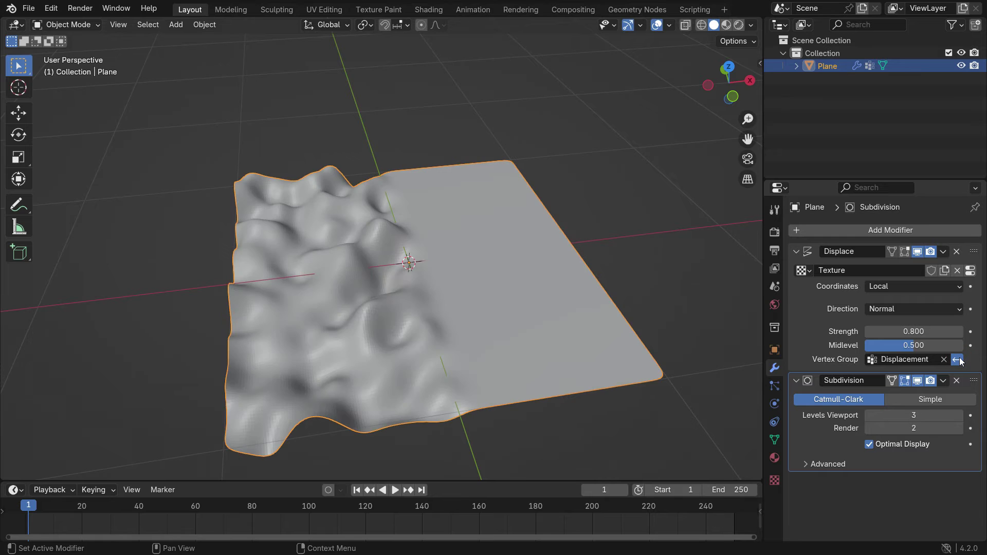
left_click(957, 359)
left_click(958, 360)
left_click(957, 359)
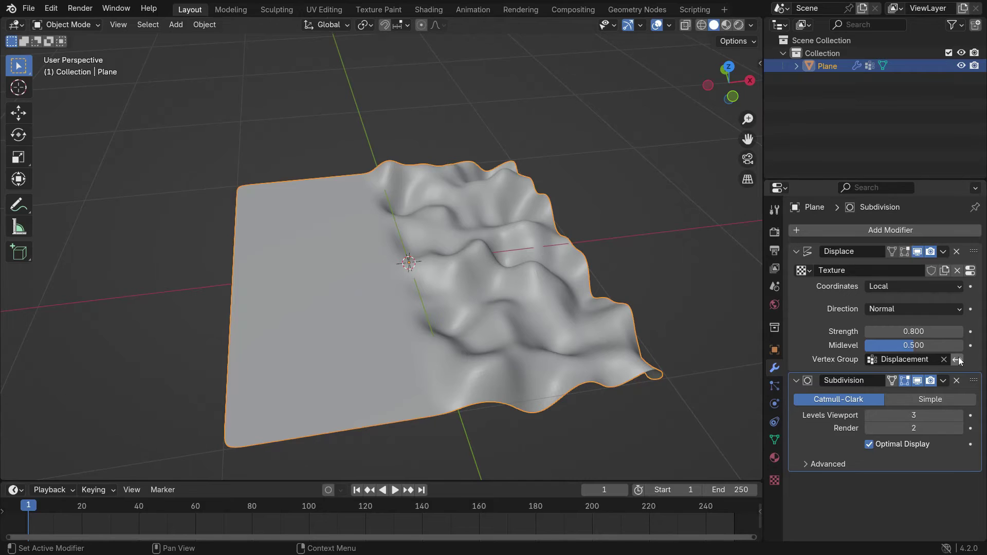
left_click(957, 383)
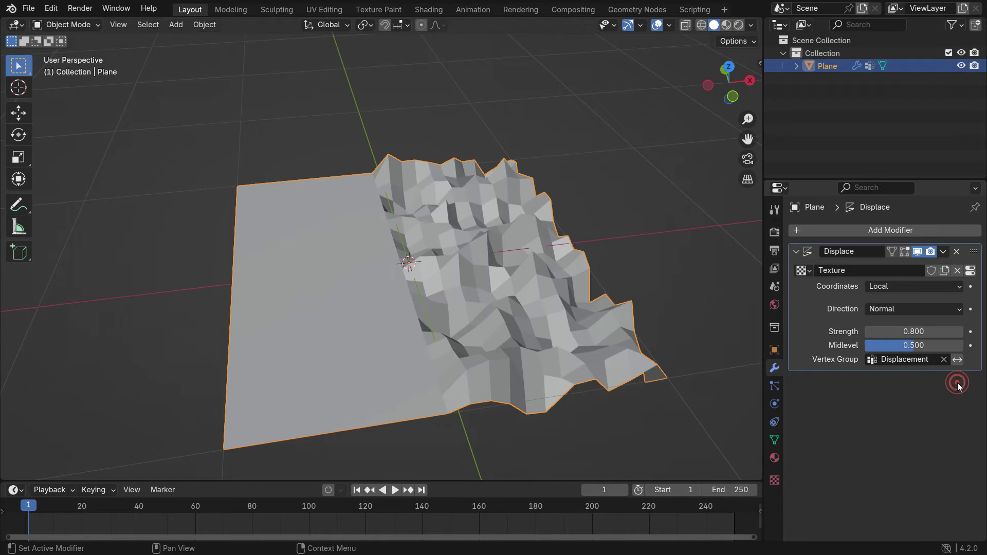
Step: Delete the Displace modifier and add a Mask modifier to the plane
left_click(956, 251)
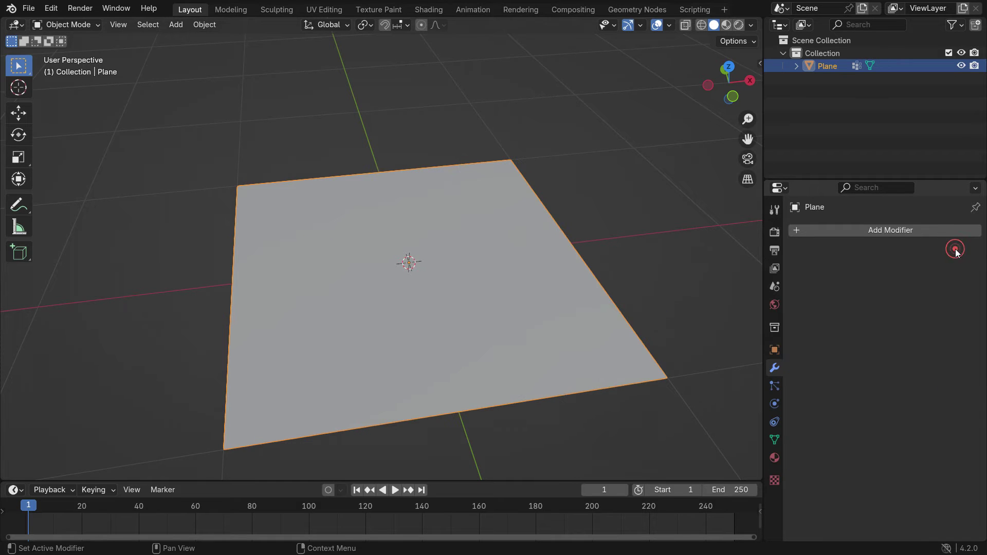
left_click(869, 232)
left_click(868, 232)
type("mask")
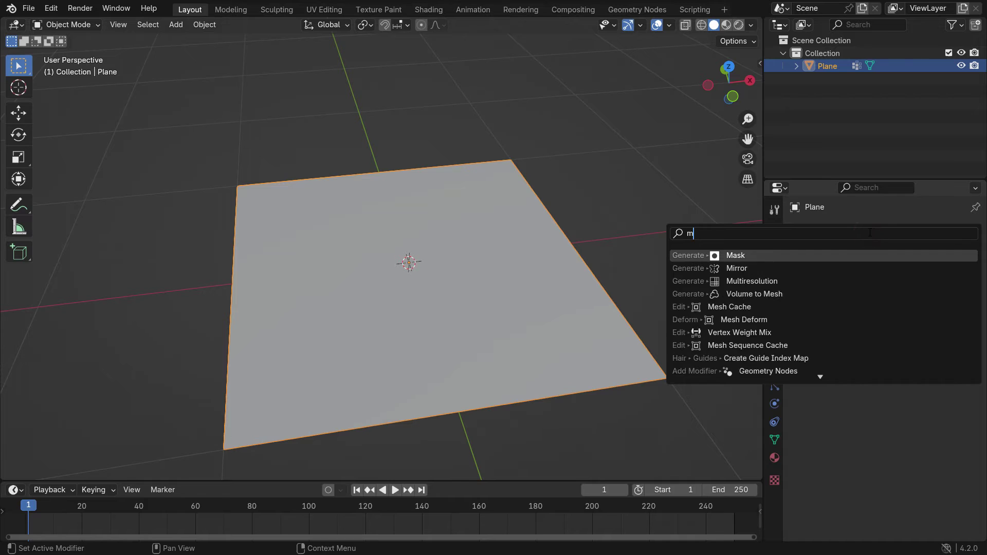
left_click(808, 253)
Step: Test the Mask with Group 2, then with the Displacement group, toggling Invert
left_click(881, 286)
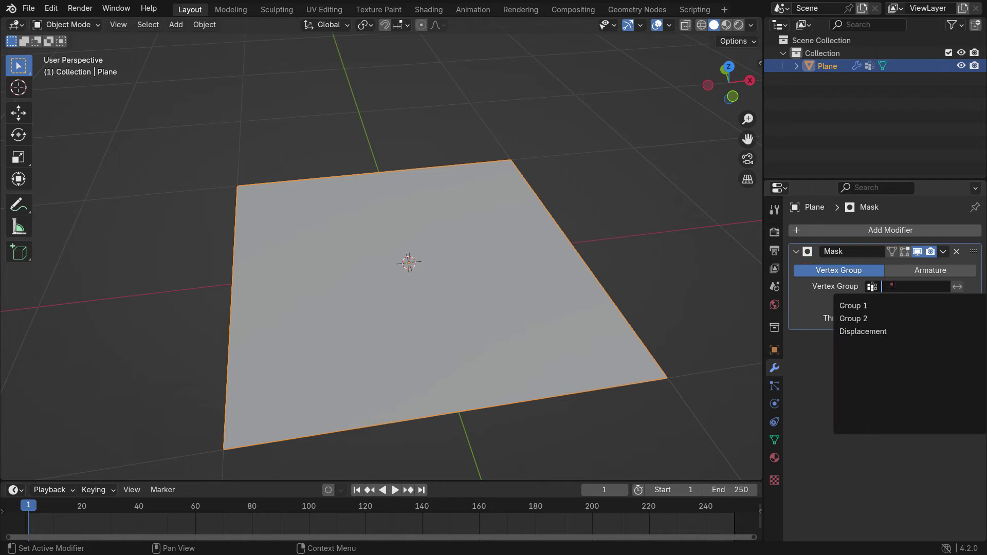
left_click(901, 318)
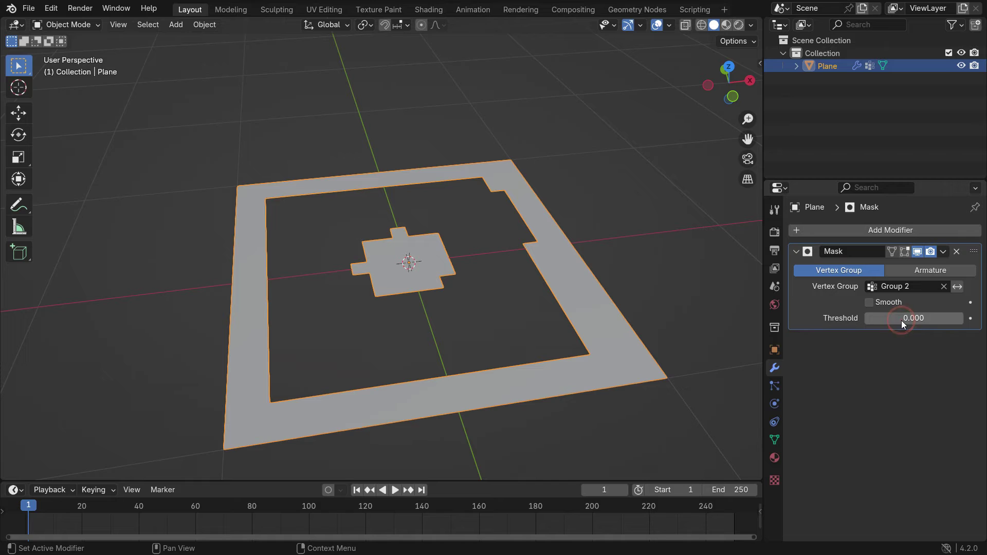
left_click(944, 287)
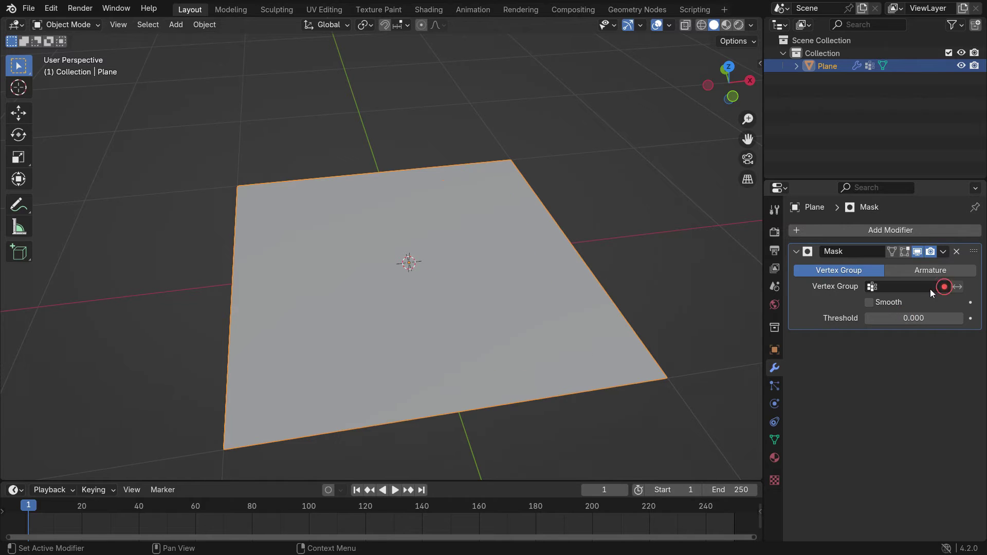
left_click(914, 286)
left_click(883, 333)
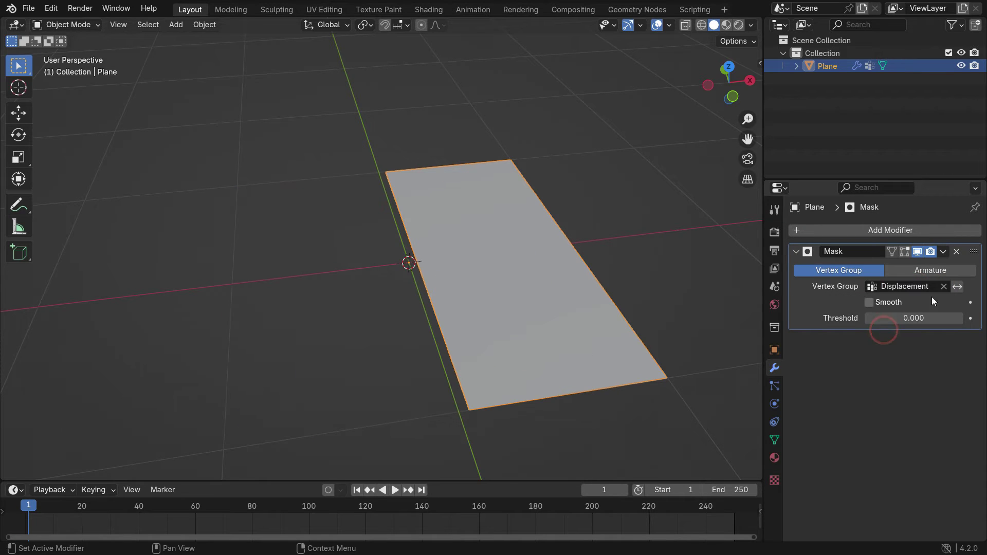
left_click(955, 287)
left_click(956, 287)
left_click(956, 287)
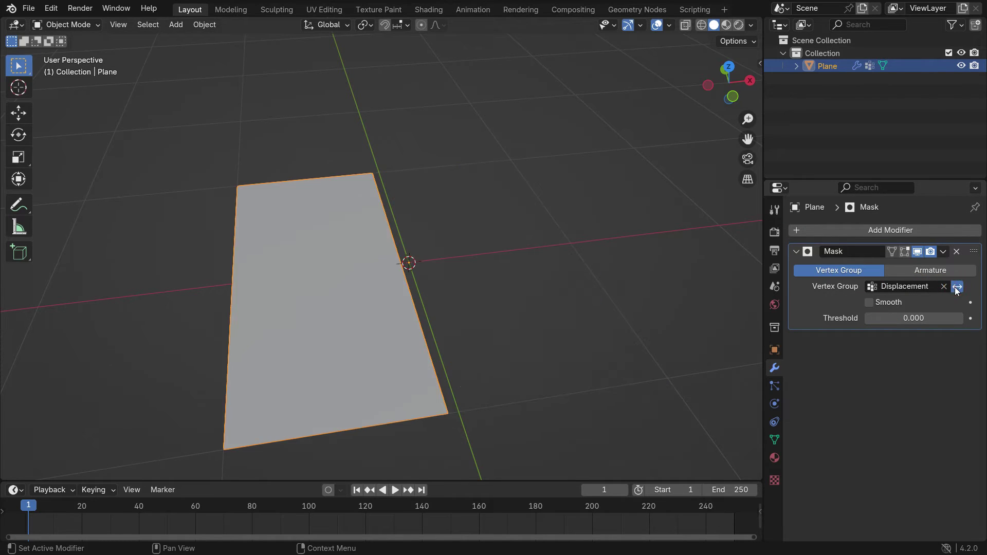
Step: Mask to Group 2 with Invert toggled repeatedly, then remove the Mask modifier
left_click(944, 287)
left_click(919, 288)
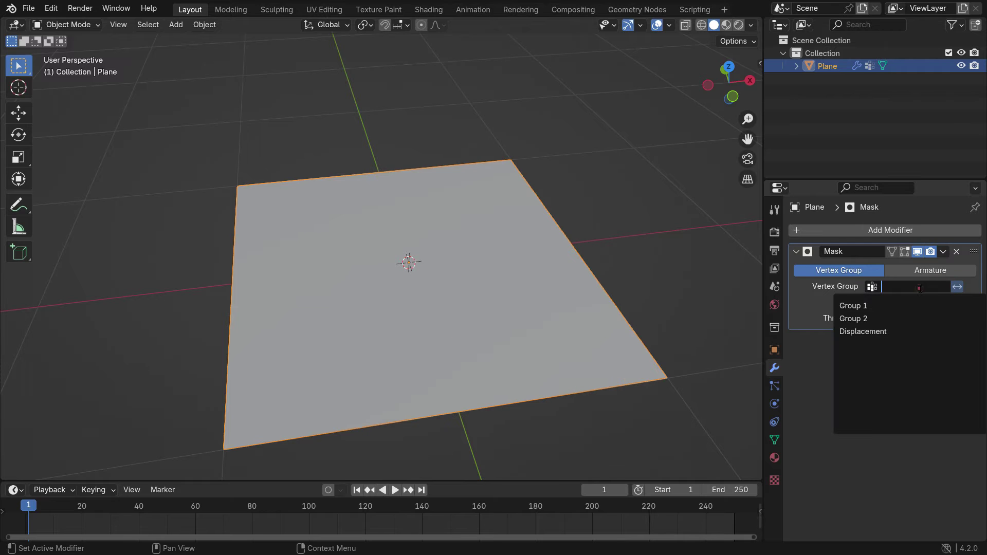
left_click(893, 318)
left_click(956, 286)
left_click(956, 286)
left_click(956, 286)
left_click(956, 286)
left_click(956, 287)
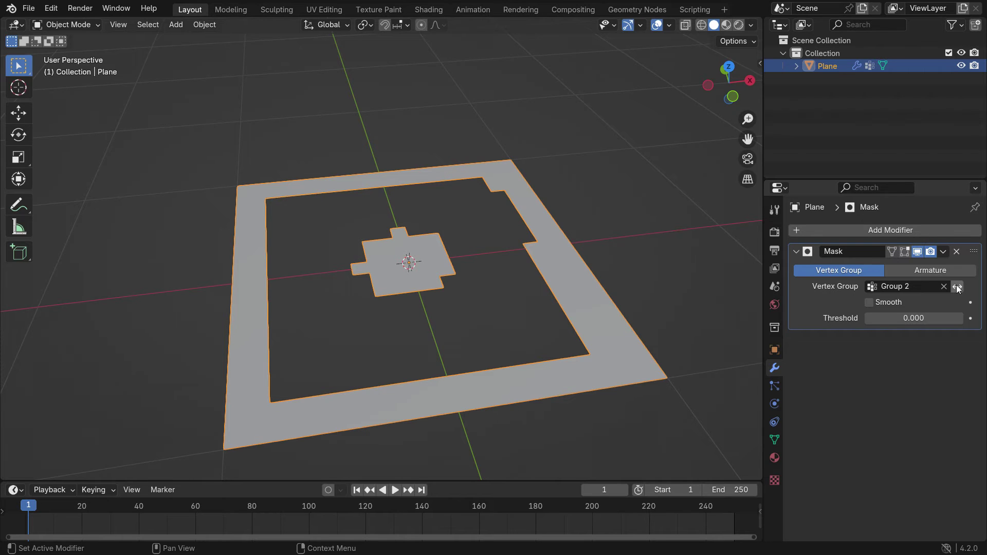
left_click(956, 252)
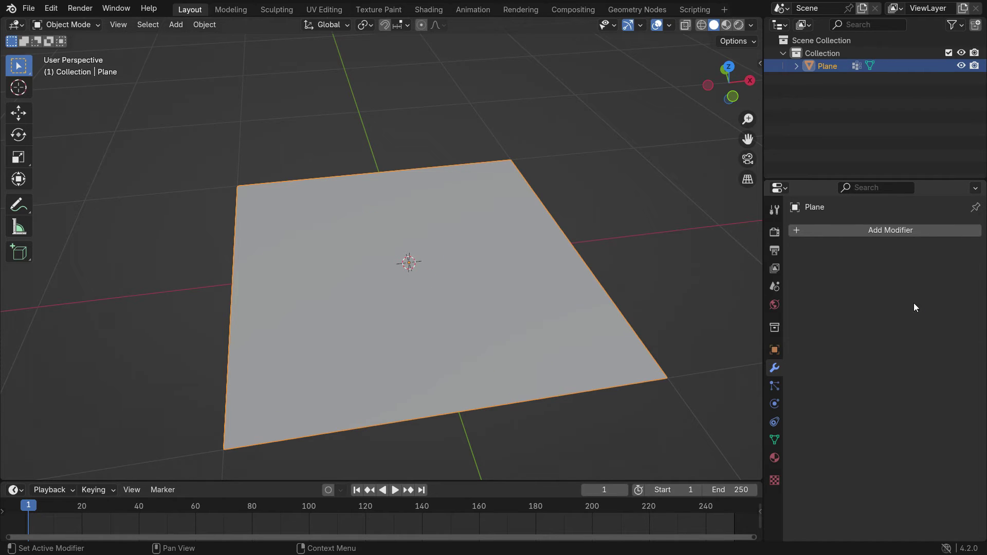
Step: Add Cloth physics, play the plane falling, rewind to frame 1 and return to Edit Mode
left_click(770, 405)
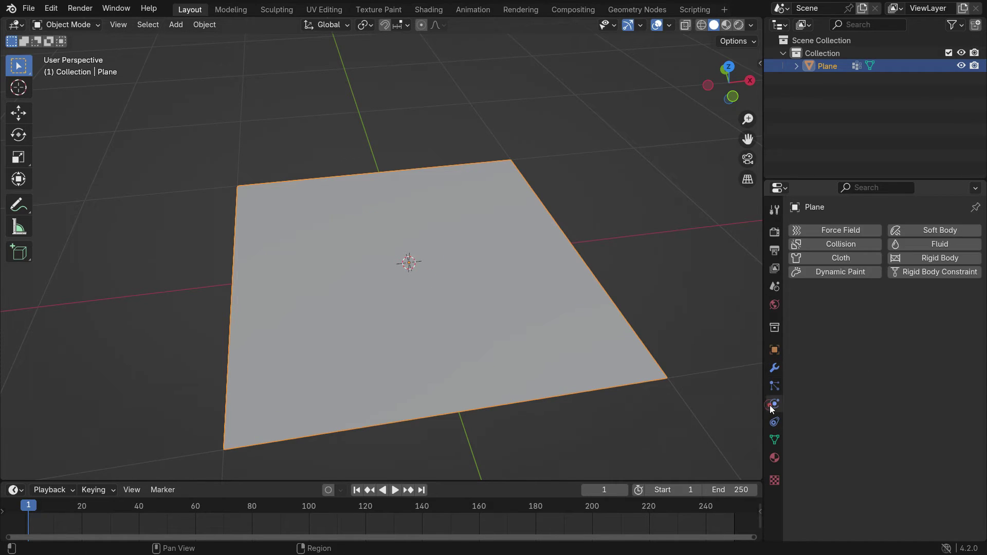
left_click(862, 257)
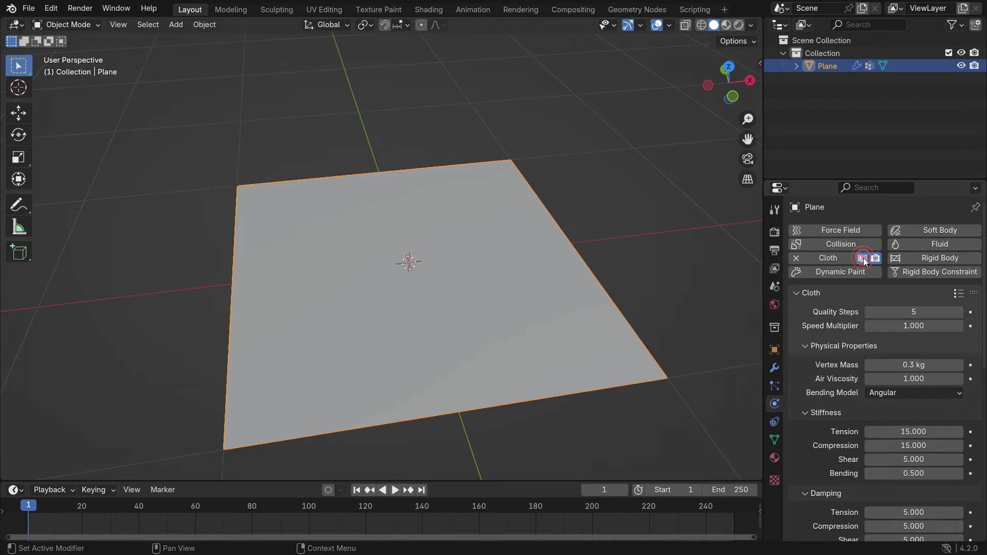
key("space")
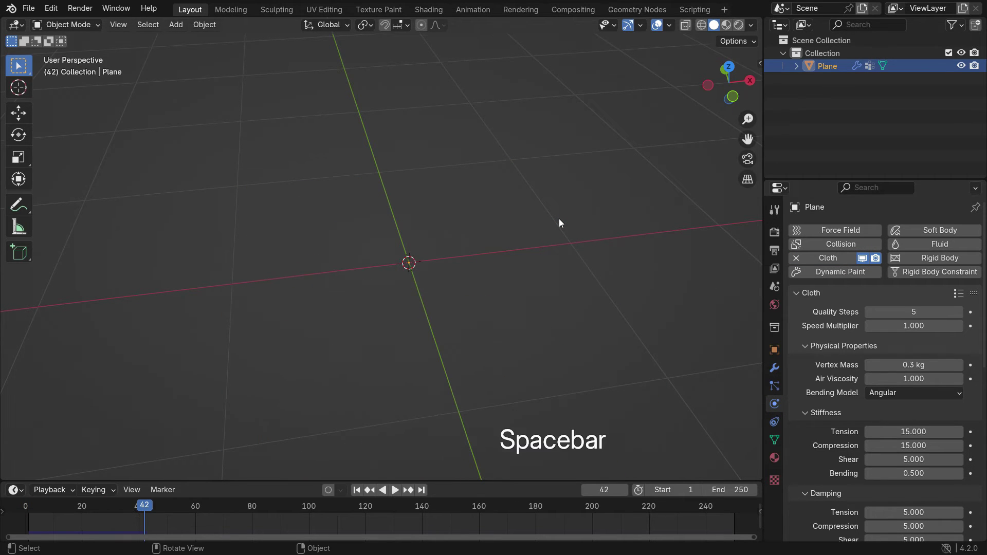
key("shift+Left")
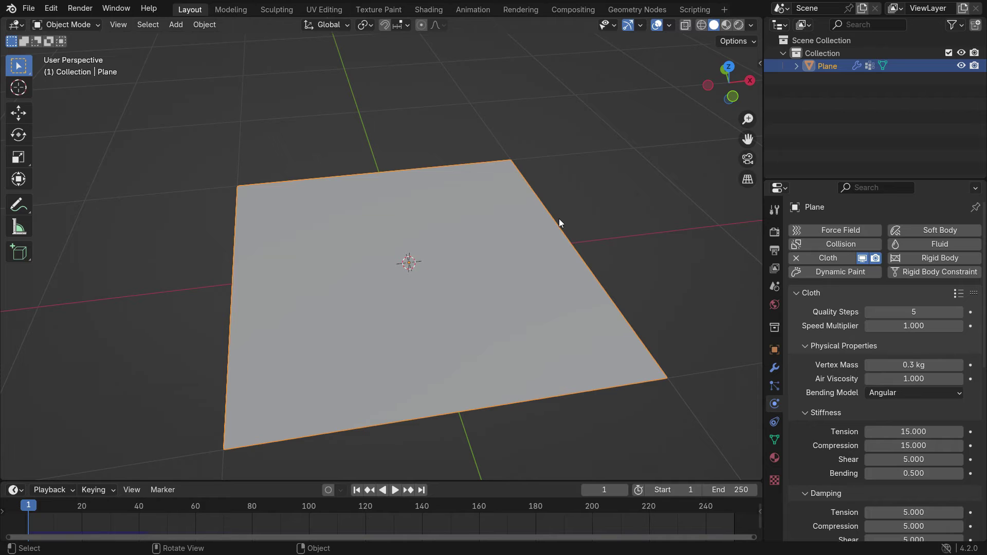
key("Tab")
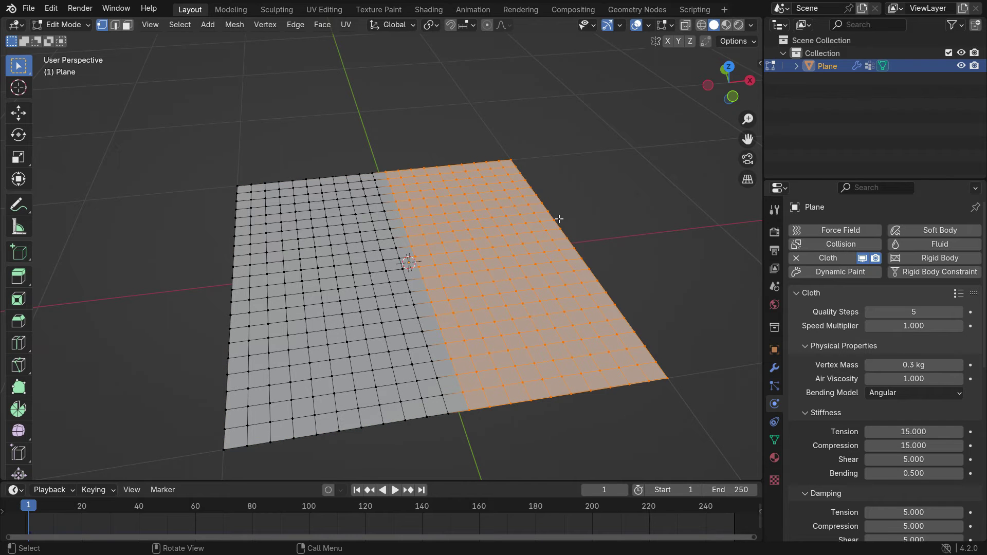
Step: Deselect all vertices and add a new vertex group named Pins
left_click(774, 440)
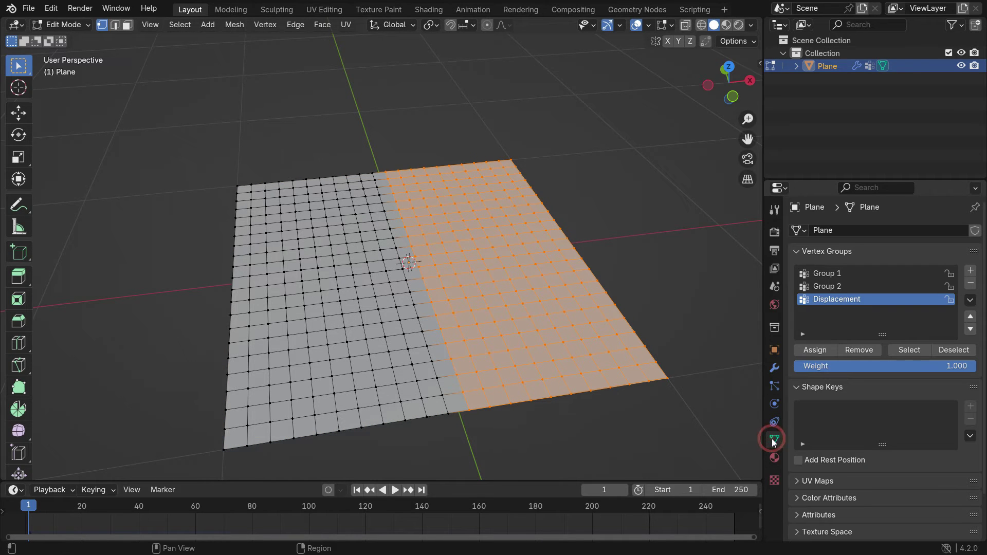
left_click(950, 350)
left_click(971, 271)
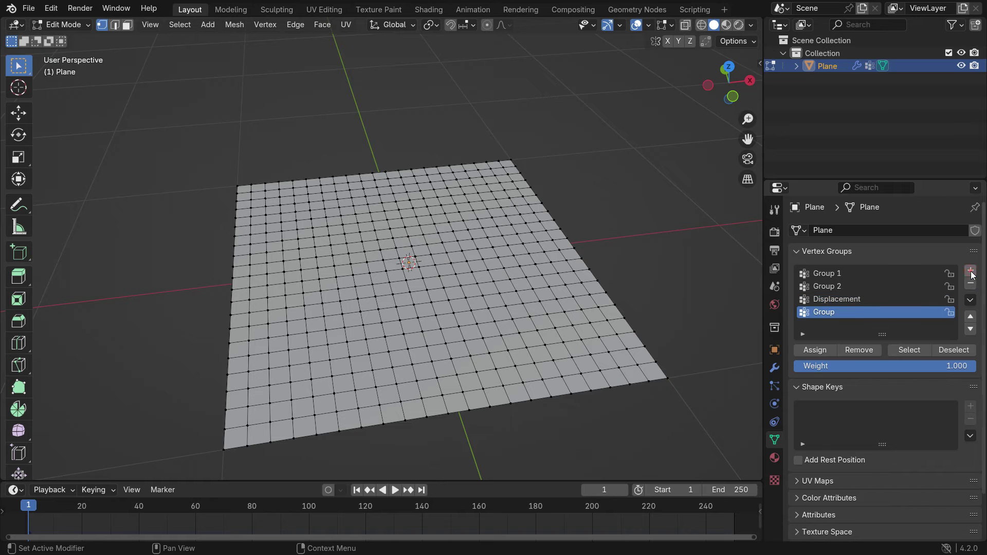
double_click(834, 313)
type("Pins")
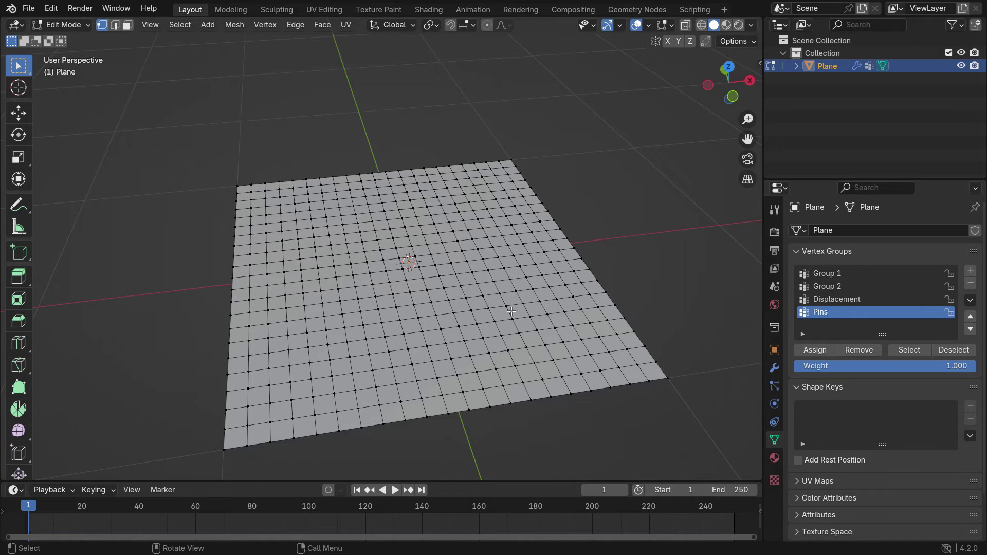
Step: Select the plane's two top corner vertices and assign them to Pins
middle_click_drag(300, 266, 236, 168)
left_click_drag(231, 153, 254, 174)
scroll(235, 144, "up", 3)
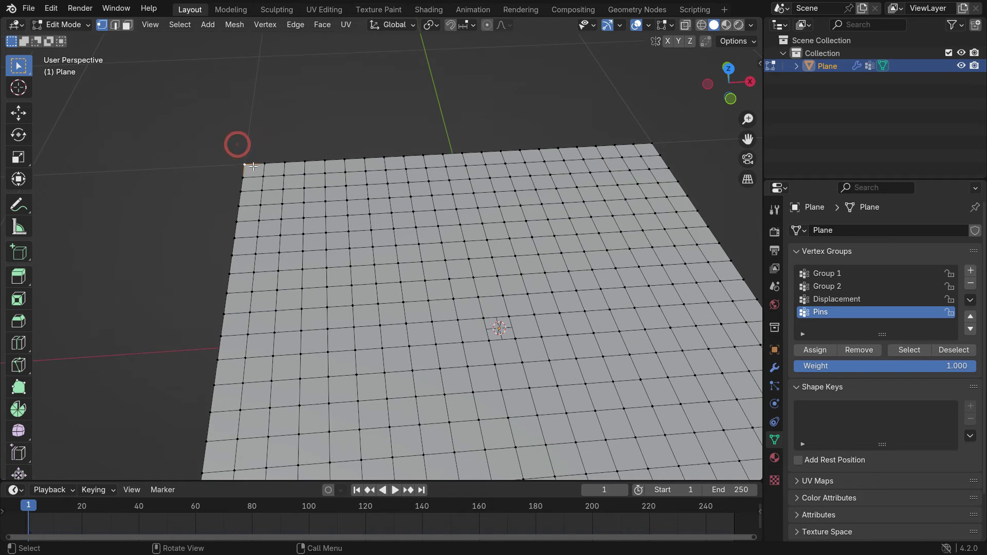
left_click(653, 146, "shift")
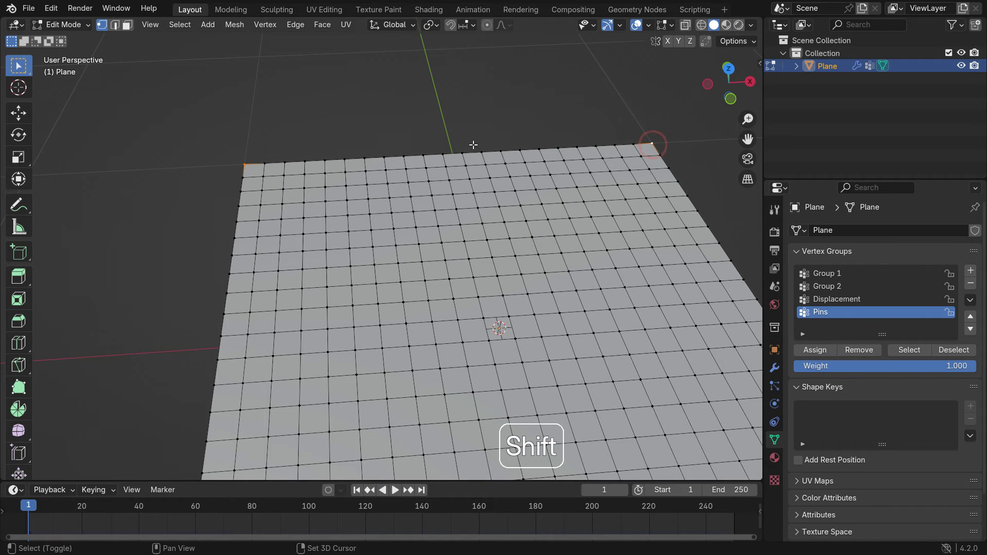
scroll(651, 146, "down", 3)
middle_click_drag(443, 130, 519, 203)
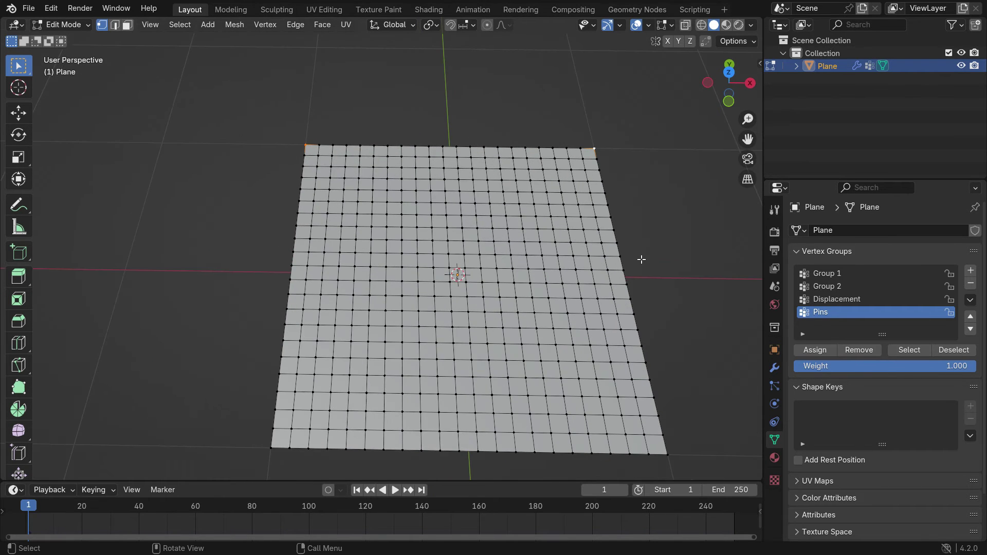
left_click(816, 352)
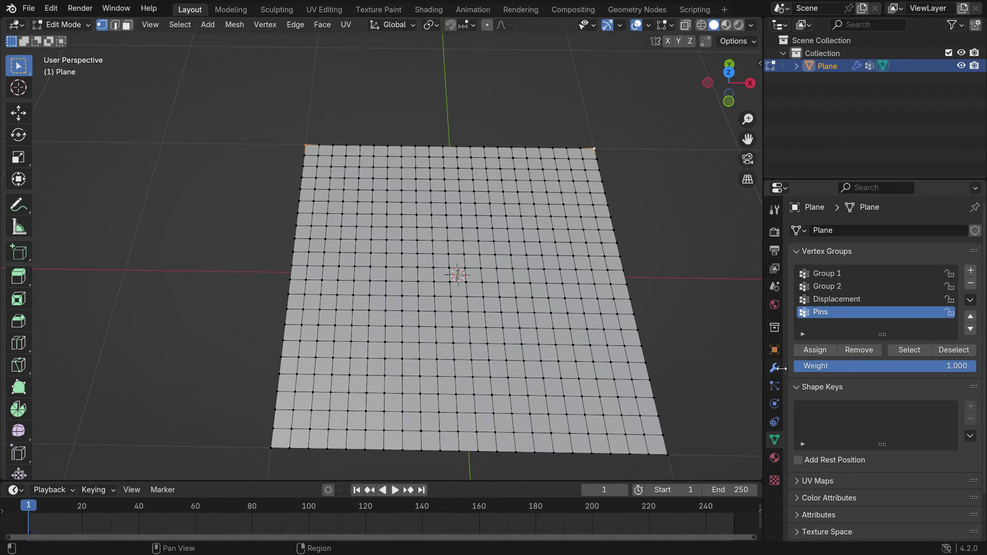
Step: Set the Cloth's Shape pin group to Pins
left_click(774, 404)
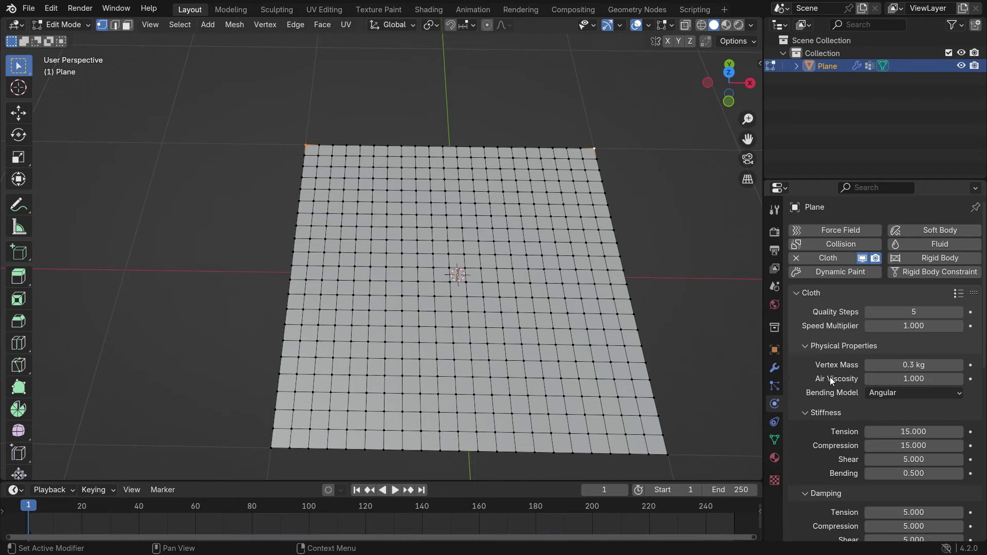
scroll(843, 376, "down", 10)
scroll(843, 378, "down", 5)
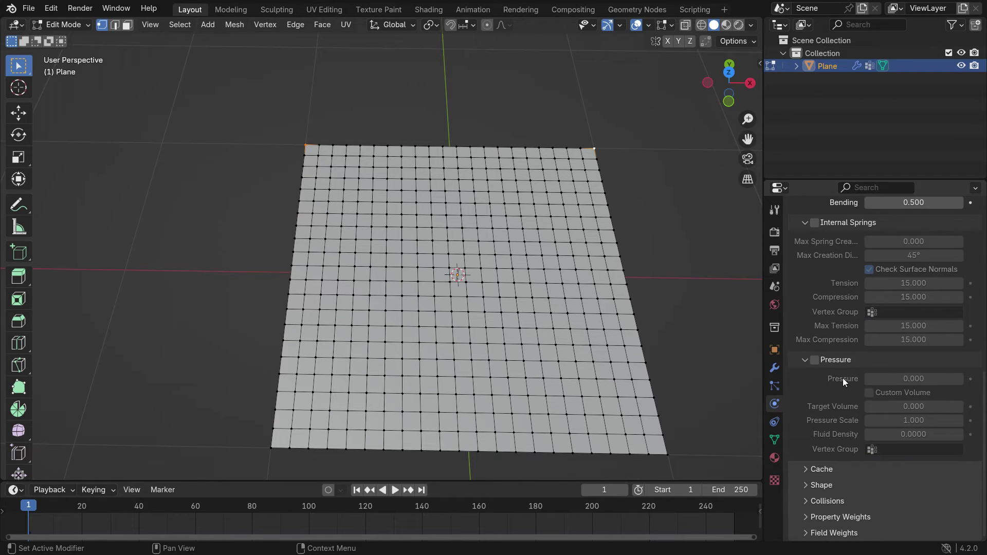
left_click(821, 484)
scroll(824, 466, "down", 5)
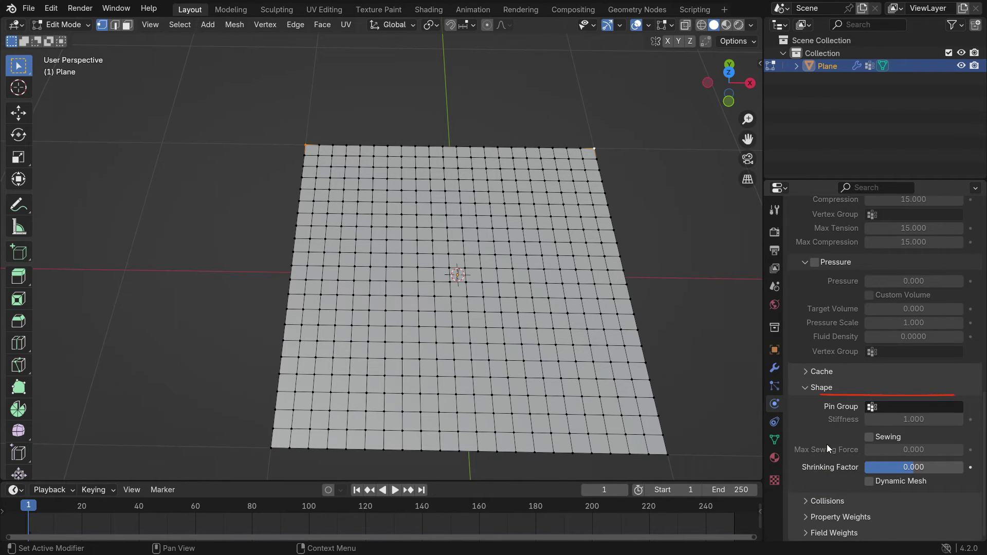
left_click(888, 405)
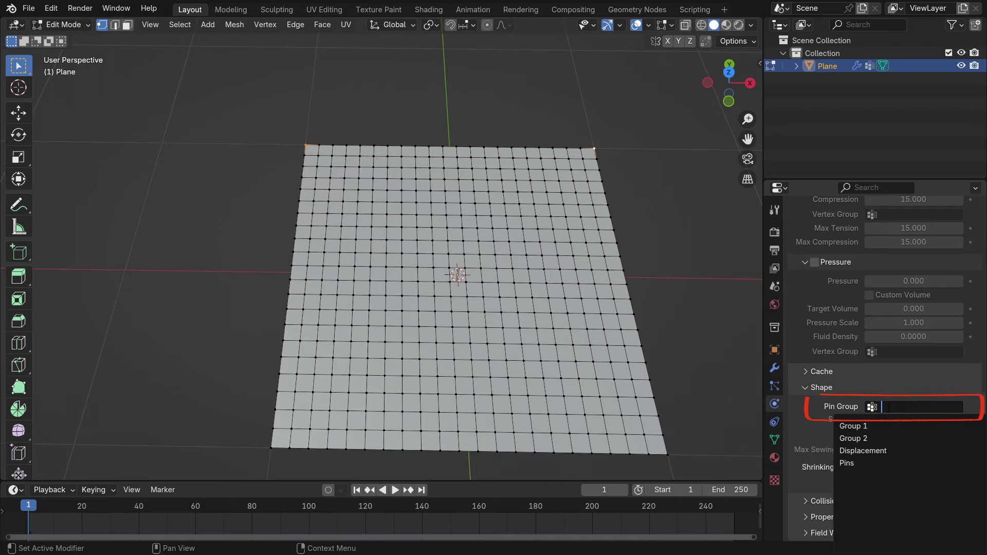
left_click(871, 461)
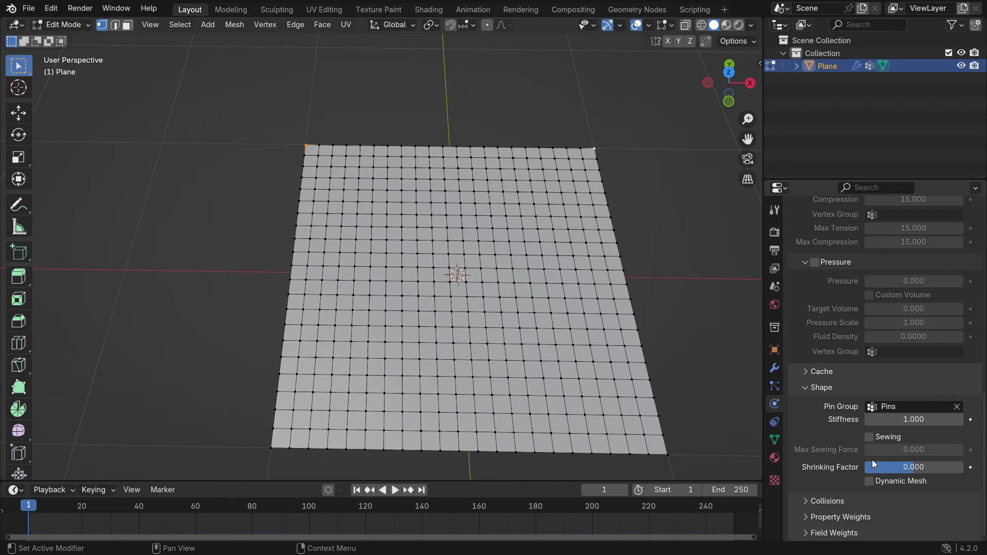
Step: In Object Mode, play, rewind and replay the simulation to see the cloth hang from its corners
key("Tab")
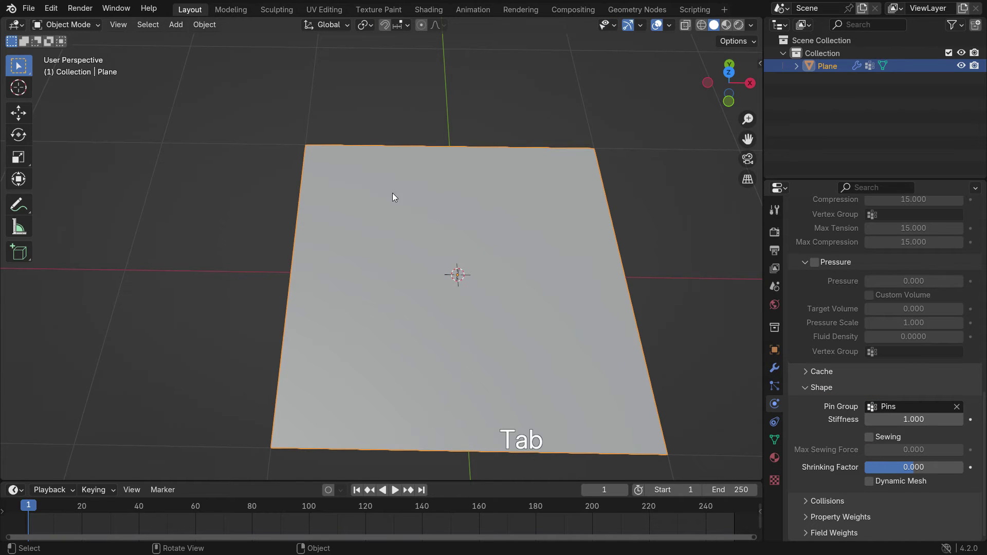
scroll(404, 212, "down", 2)
middle_click_drag(404, 212, 477, 202)
key("space")
middle_click_drag(474, 264, 344, 247)
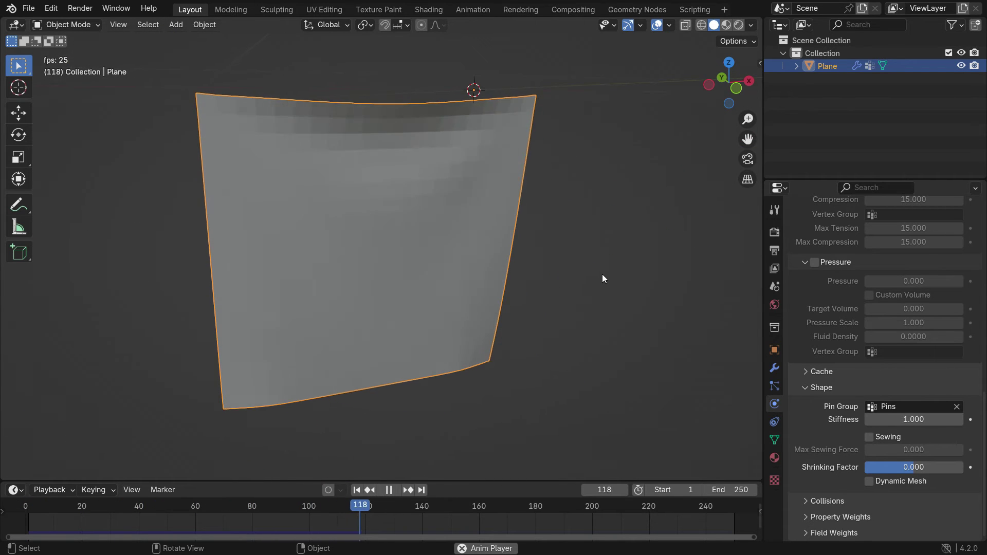
key("space")
key("shift+Left")
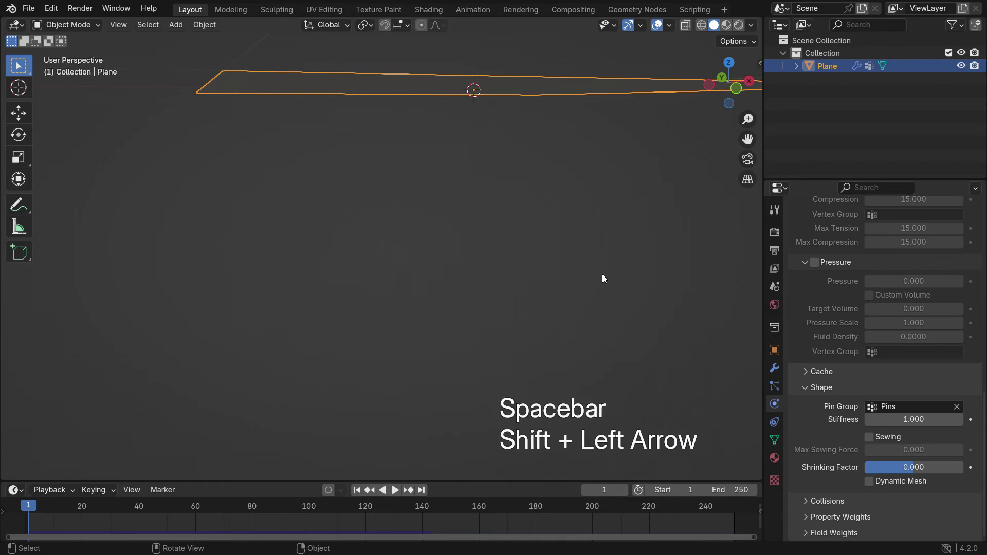
key("space")
scroll(570, 253, "down", 4)
scroll(565, 250, "up", 4)
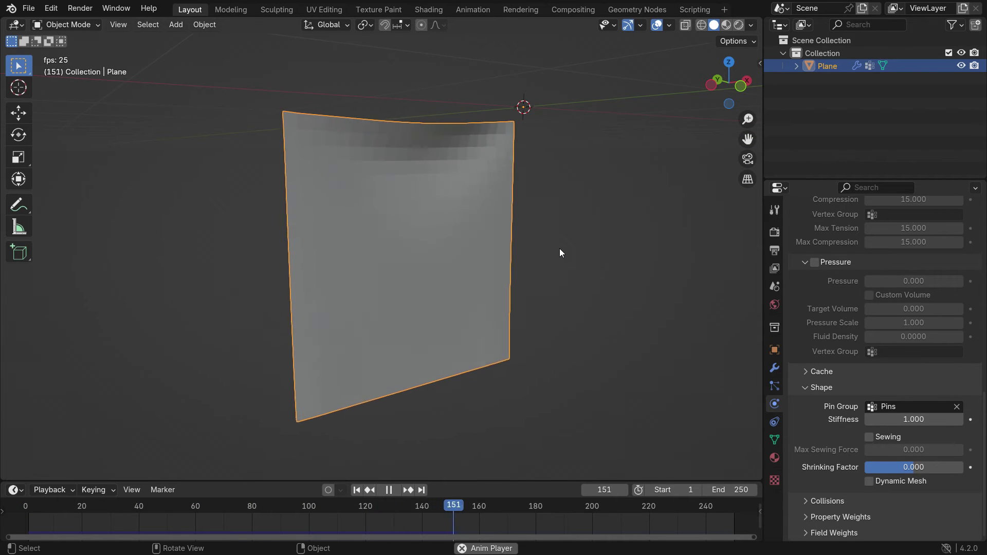
key("space")
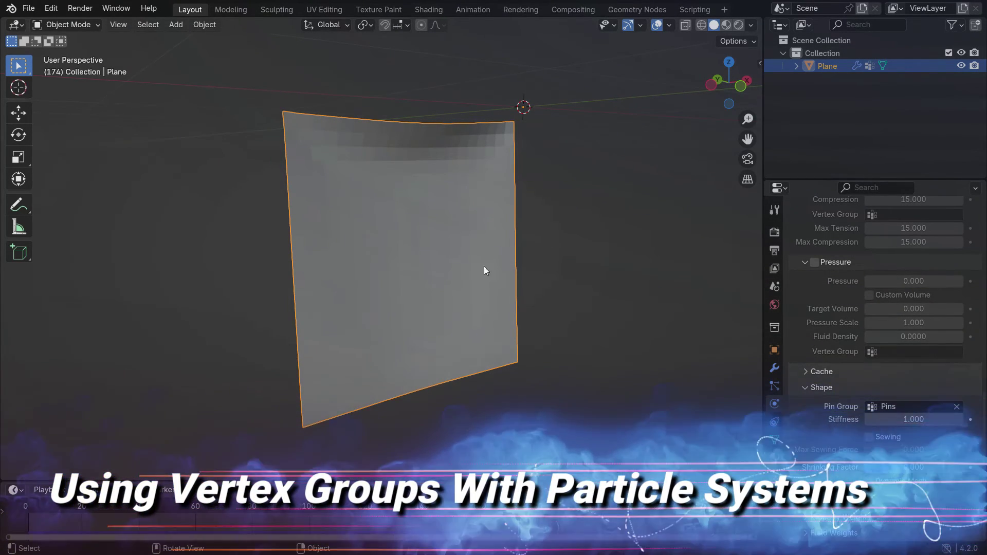
Step: Remove the Cloth simulation from the plane
scroll(476, 262, "down", 2)
middle_click_drag(468, 257, 463, 289)
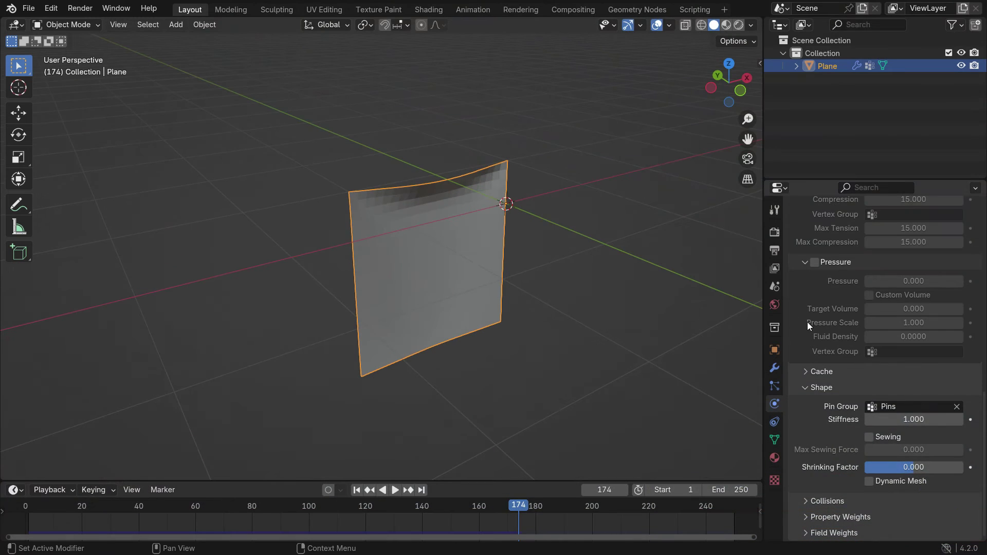
scroll(845, 309, "up", 12)
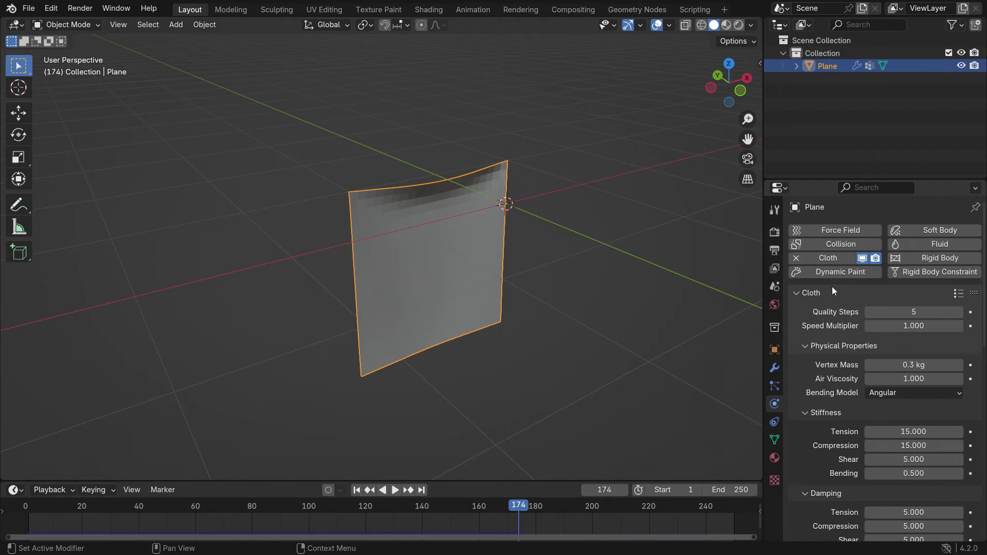
left_click(796, 257)
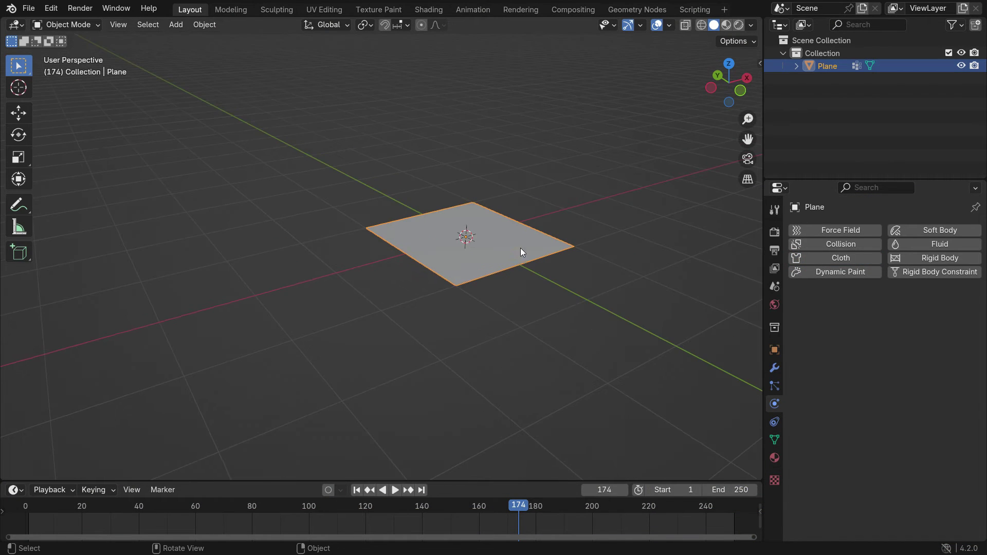
Step: Add a particle system to the plane and preview the emission, rewinding to frame 1
scroll(520, 251, "up", 2)
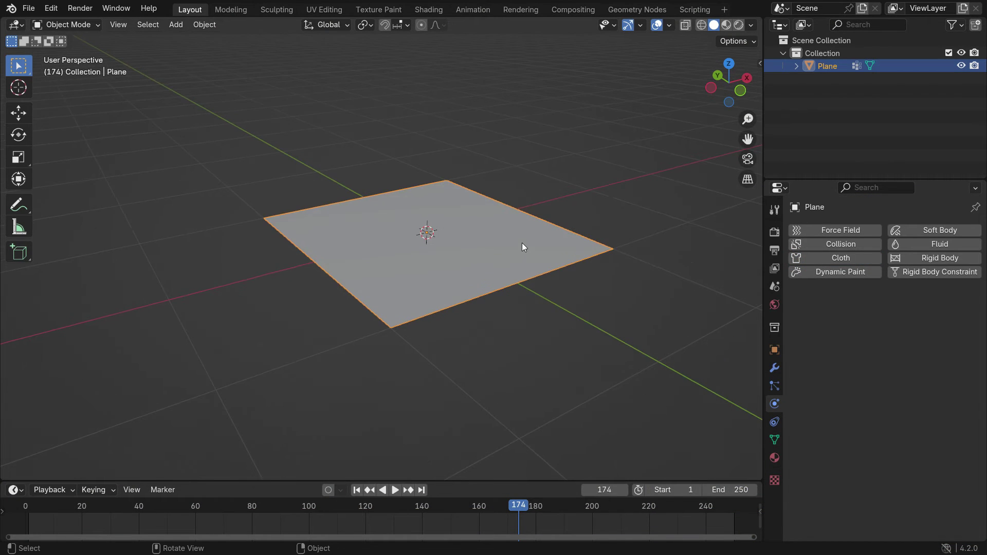
left_click(773, 381)
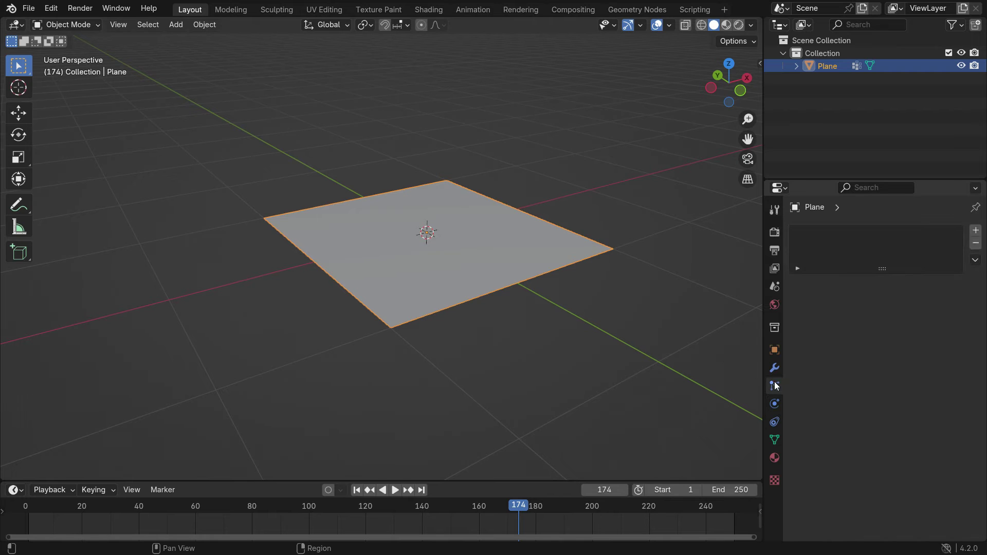
left_click(976, 231)
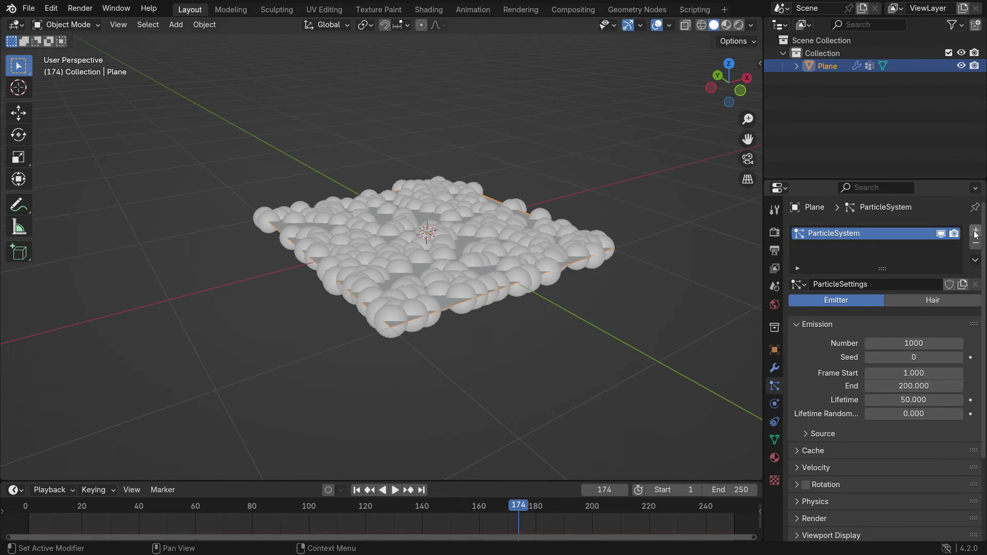
left_click(356, 490)
left_click(394, 490)
middle_click_drag(373, 193, 441, 252)
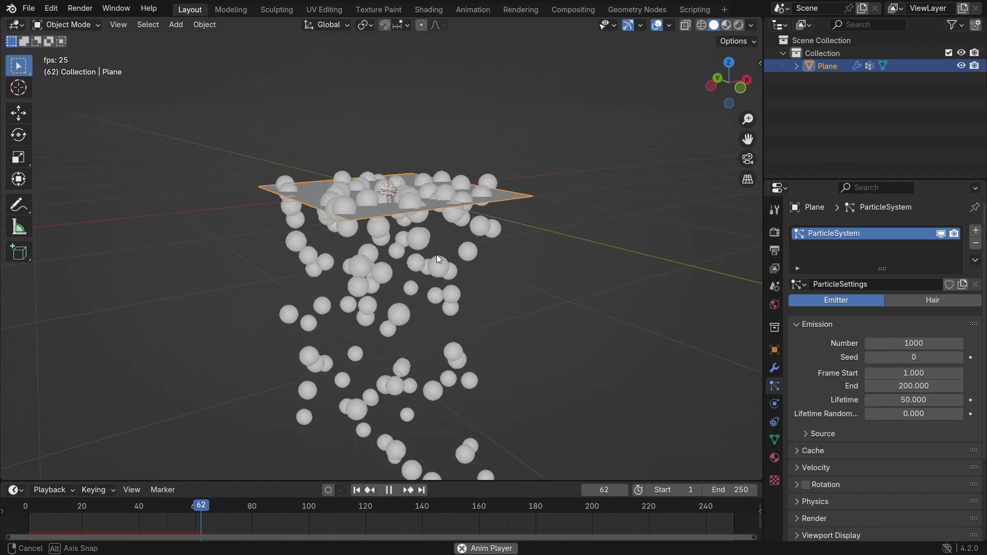
left_click(389, 489)
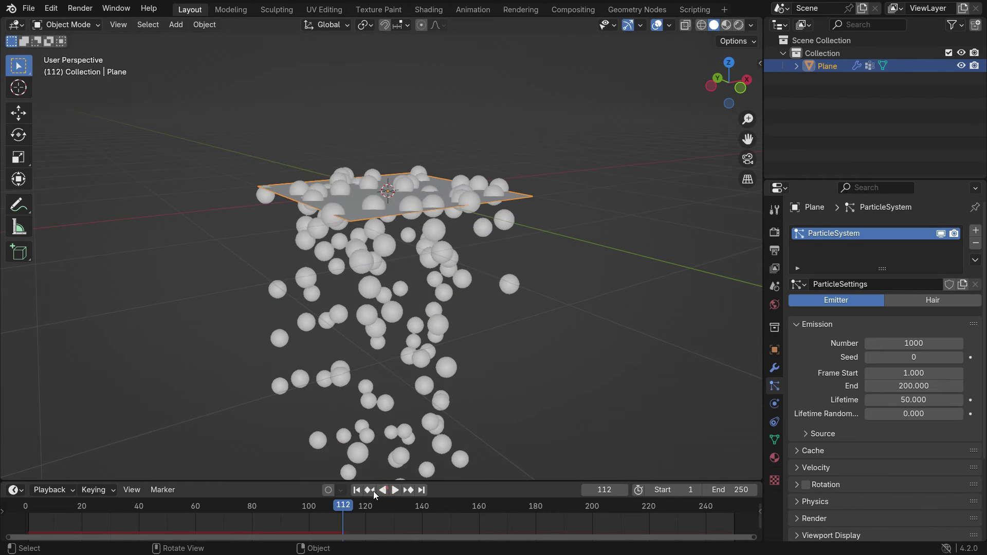
left_click(355, 490)
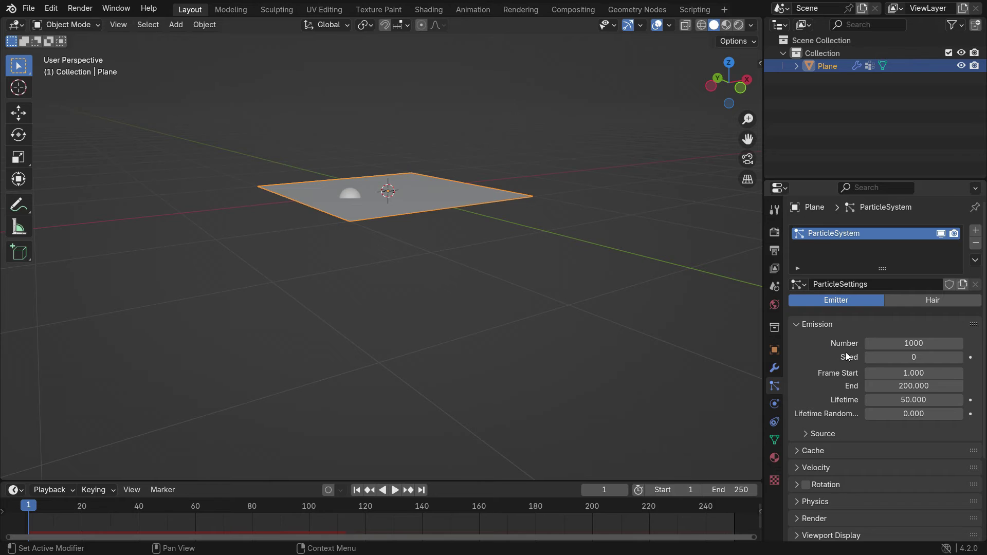
Step: Set the particles' Normal velocity to 0 m/s and replay to watch them drop straight down
scroll(840, 367, "down", 4)
left_click(815, 389)
scroll(822, 381, "down", 3)
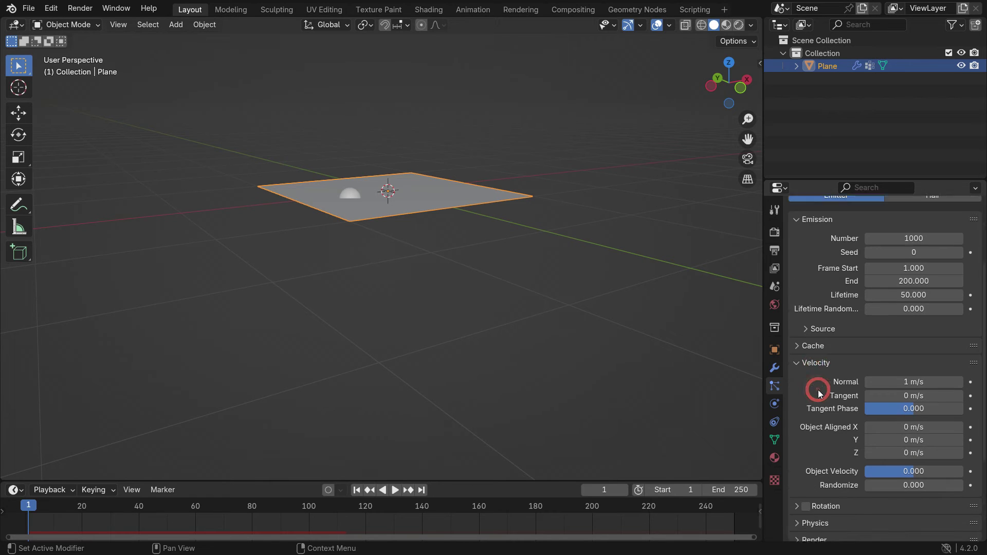
left_click(921, 355)
type("0")
key("Return")
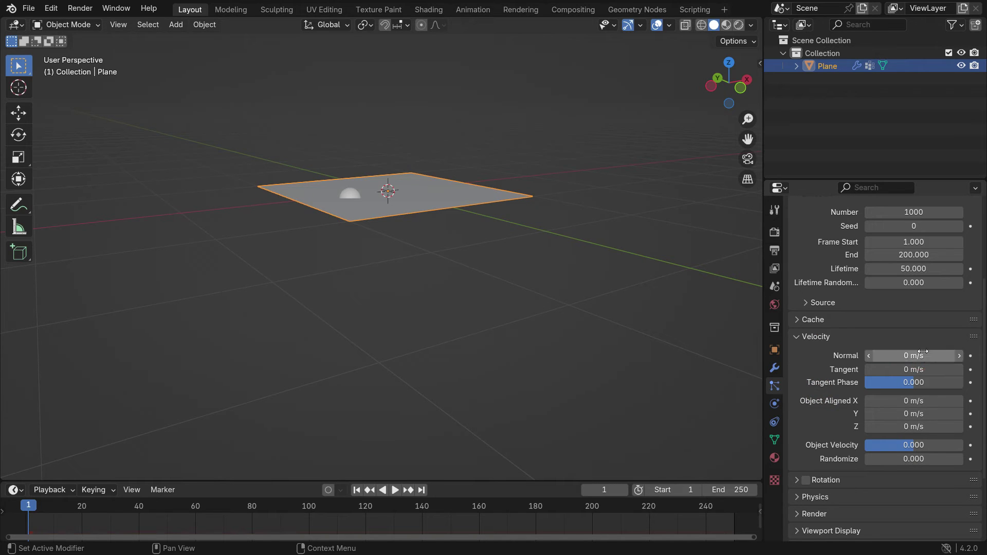
left_click(393, 489)
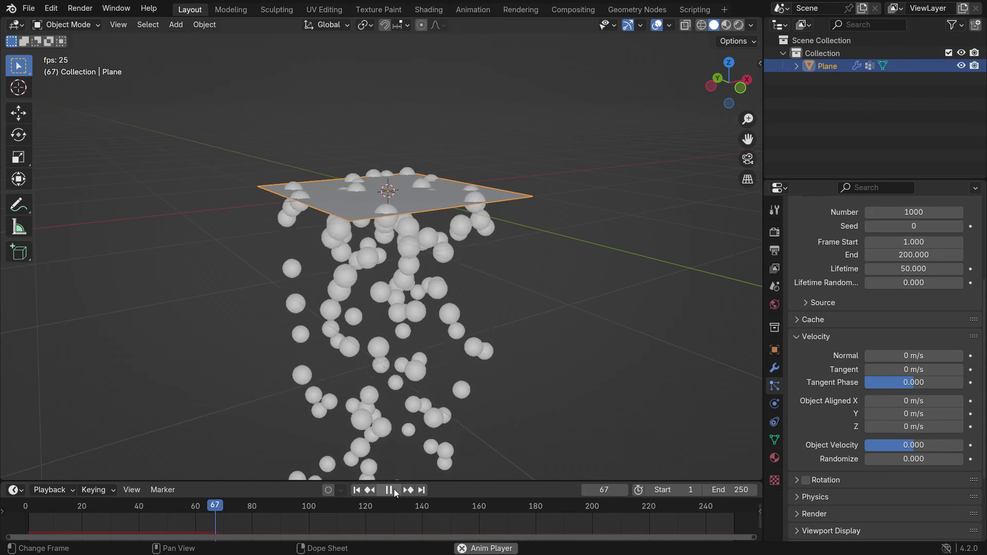
key("space")
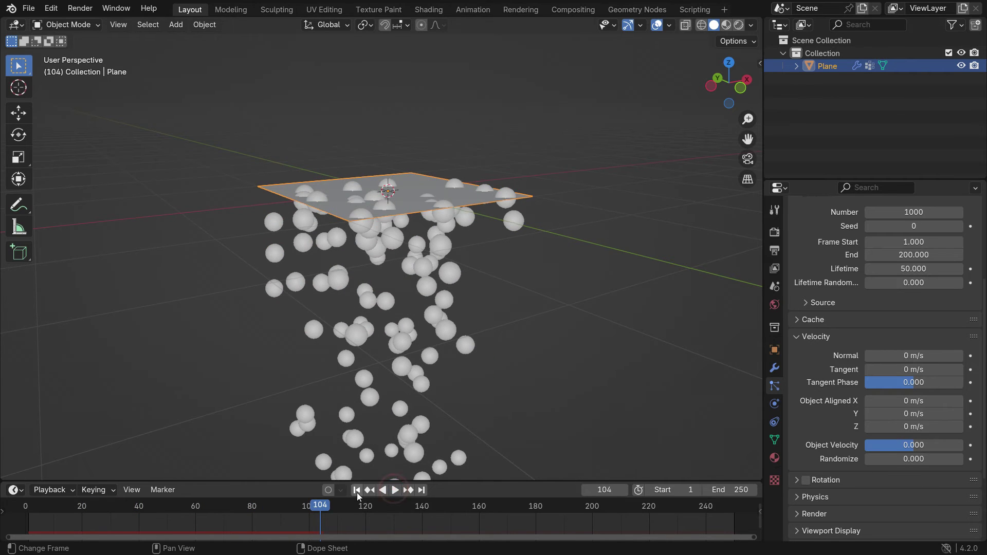
left_click(357, 490)
middle_click_drag(429, 374, 406, 391)
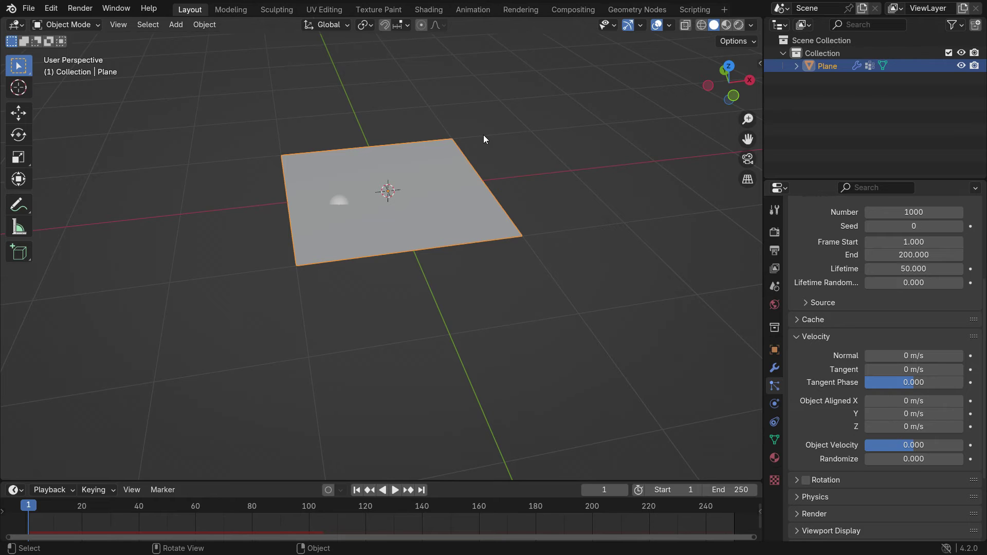
Step: In Edit Mode, add a new vertex group named Particles
key("Tab")
scroll(430, 123, "up", 3)
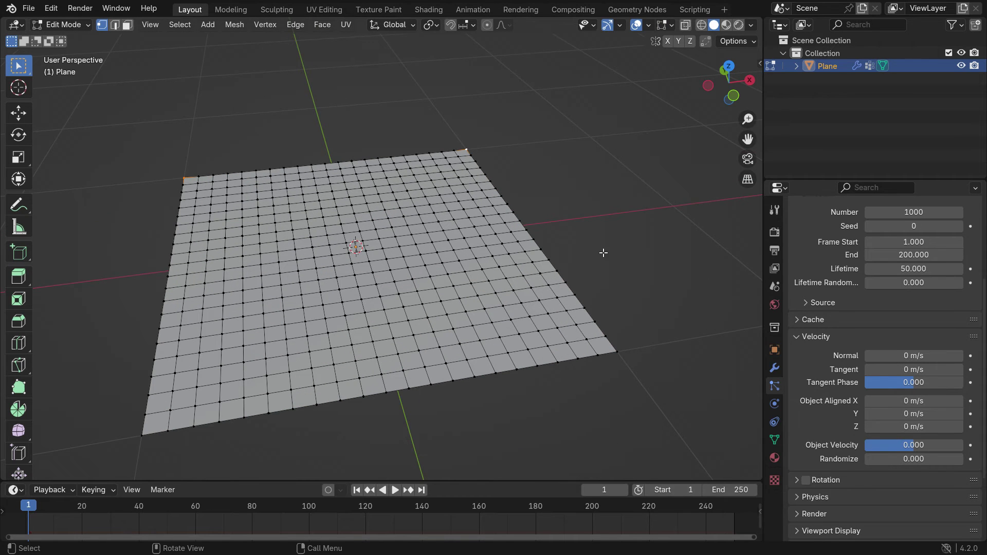
left_click(774, 440)
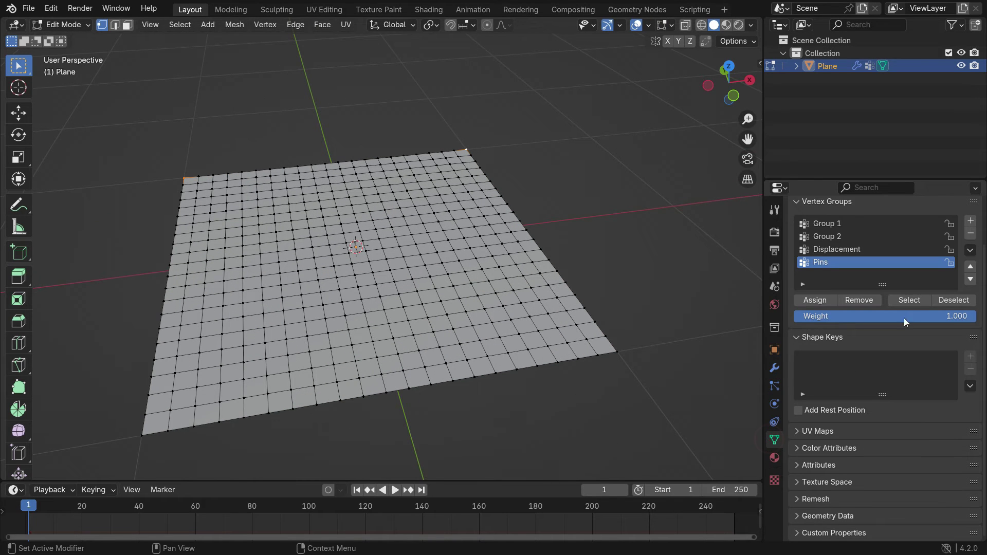
left_click(970, 221)
double_click(838, 276)
type("Particles")
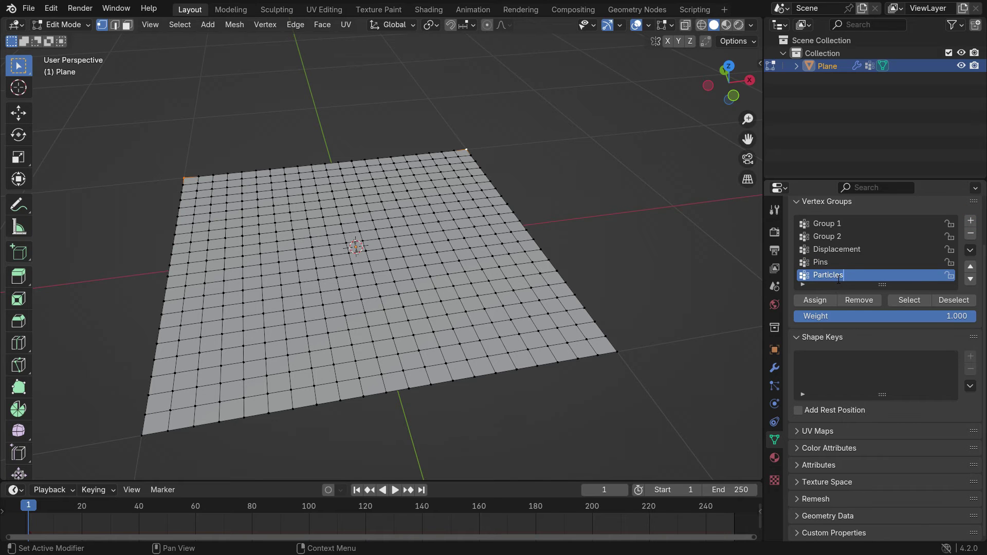
Step: In top view, box-select the central block of vertices, assign it to Particles, and return to Object Mode
key("KP_7")
key("KP_7")
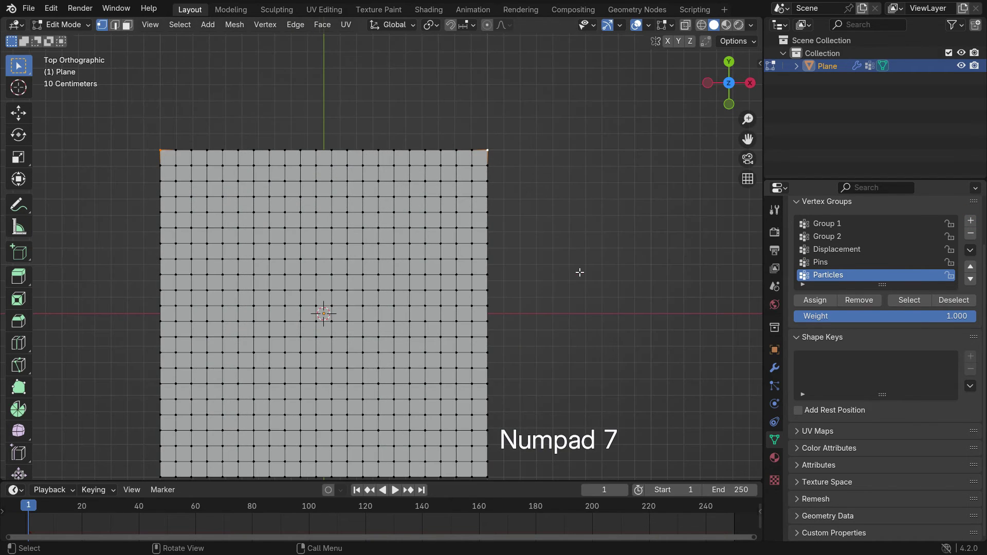
middle_click_drag(282, 303, 336, 219, "shift")
left_click_drag(316, 170, 442, 275)
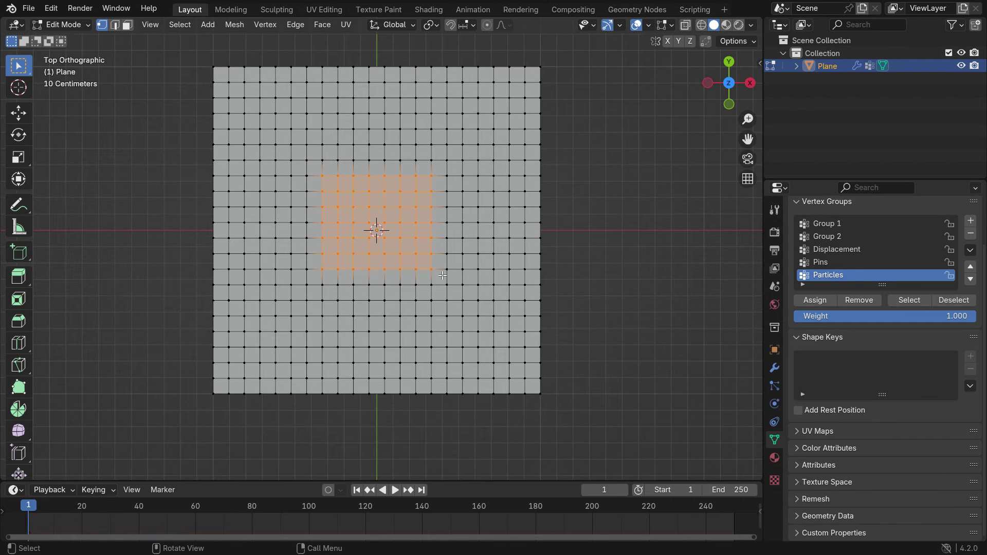
left_click(816, 300)
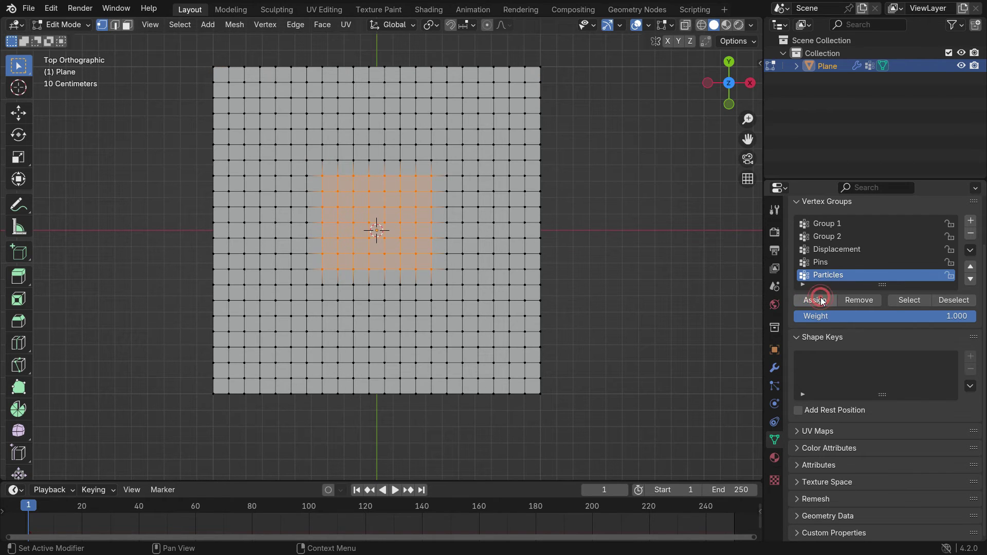
left_click(952, 302)
left_click(919, 300)
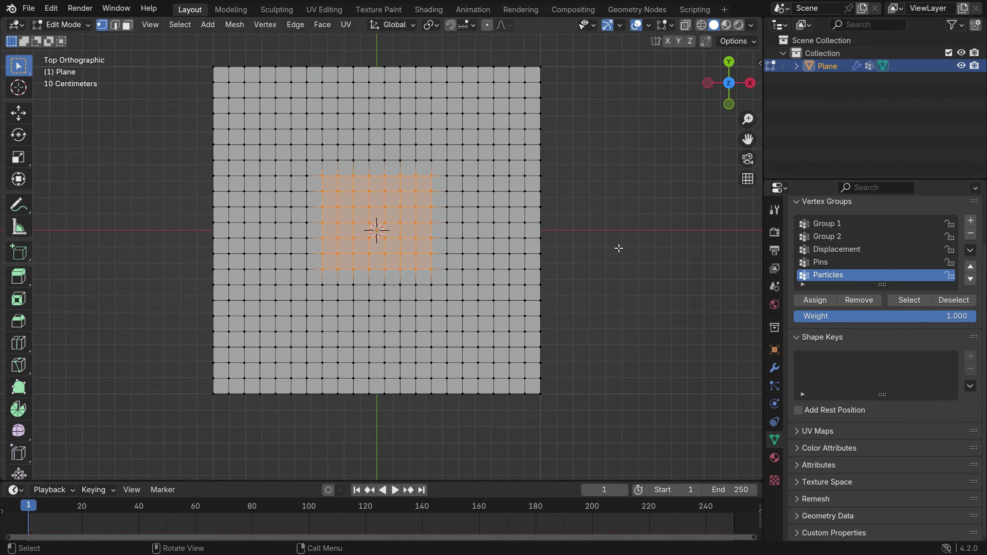
key("Tab")
middle_click_drag(602, 254, 525, 226)
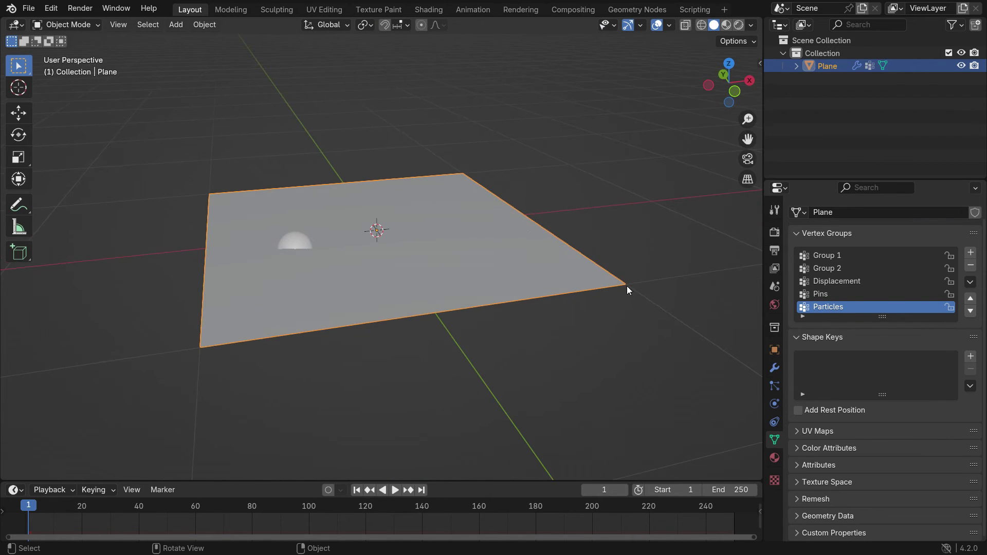
Step: Set the particle system's Density vertex group to Particles
left_click(774, 385)
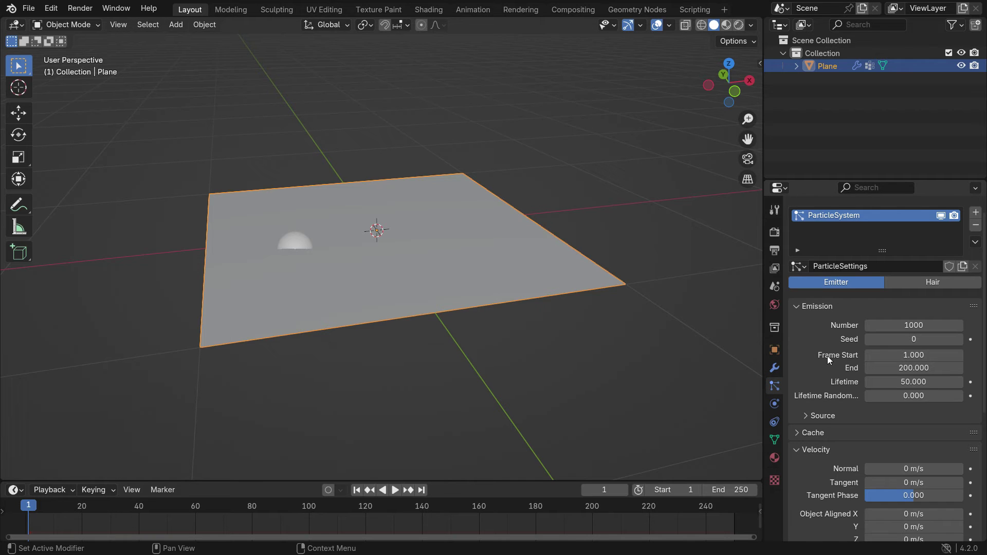
scroll(828, 356, "down", 5)
scroll(828, 355, "down", 5)
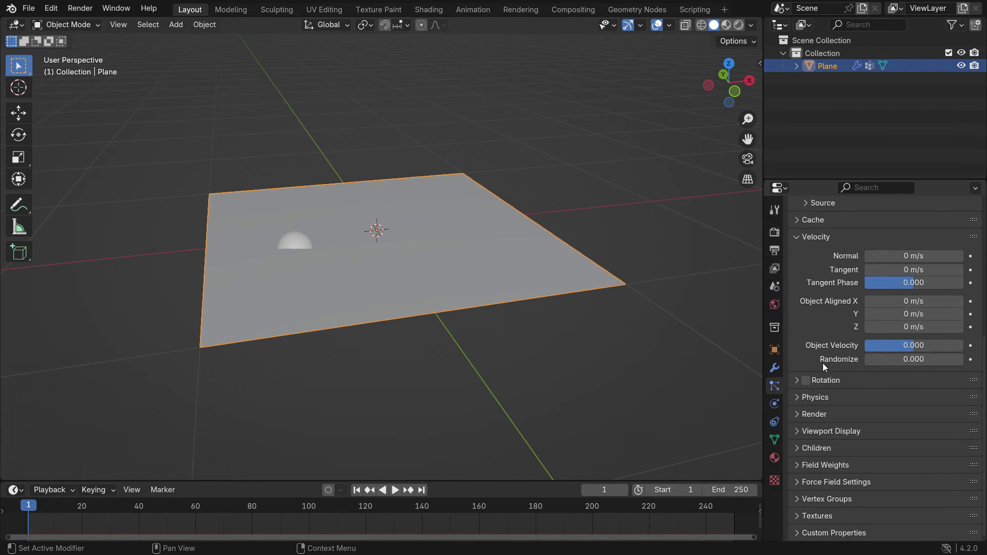
left_click(811, 498)
scroll(822, 486, "down", 5)
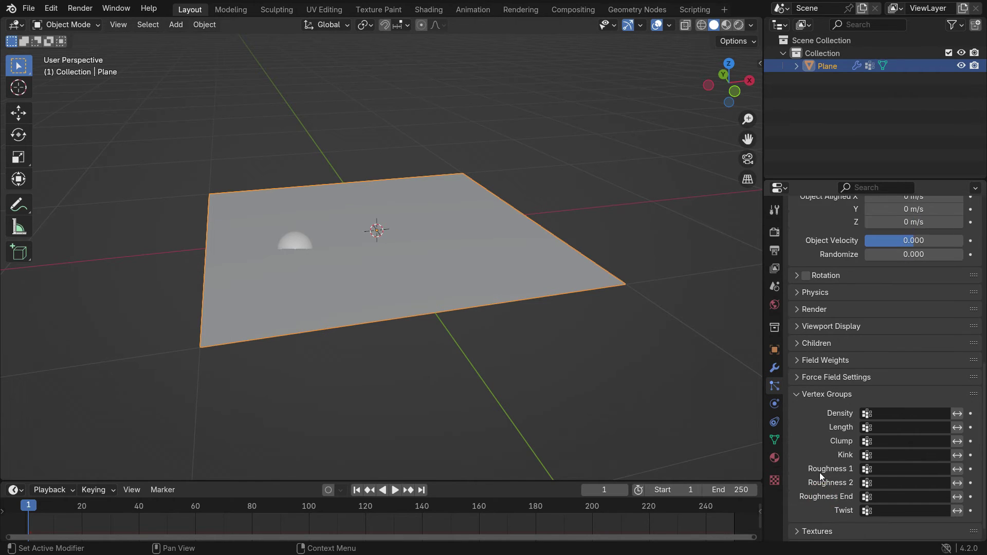
left_click(862, 399)
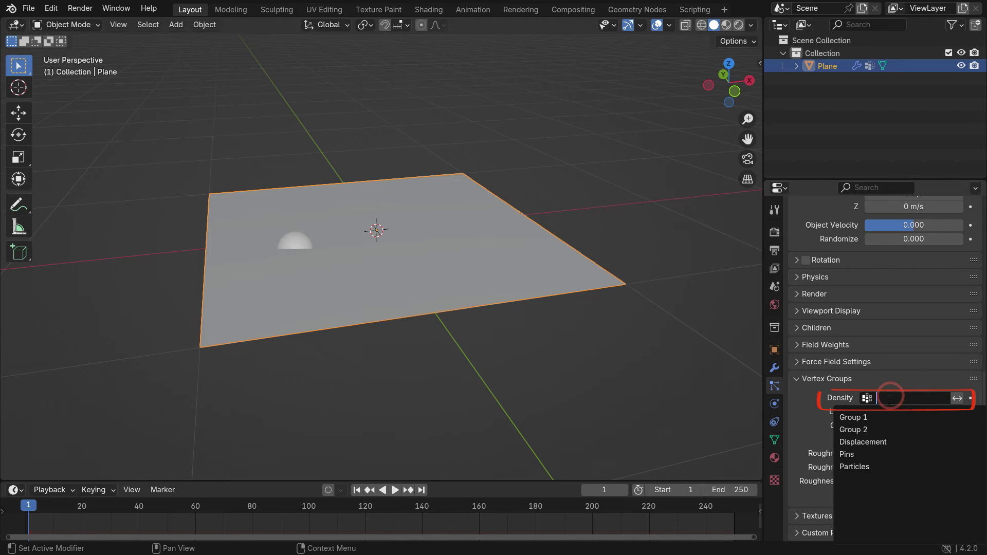
left_click(889, 465)
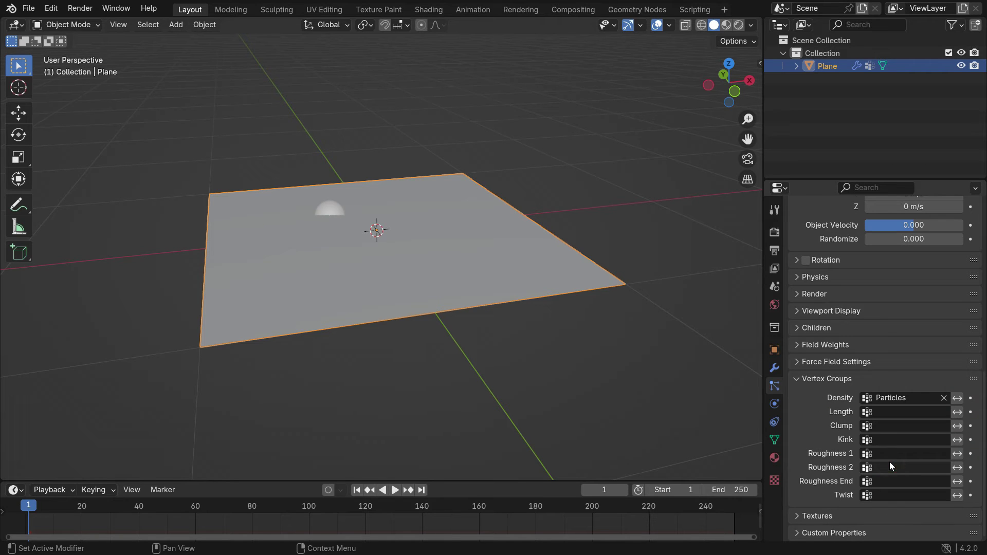
Step: Play the animation to watch particles fall only from the plane's centre, then stop it
middle_click_drag(617, 324, 427, 261)
key("space")
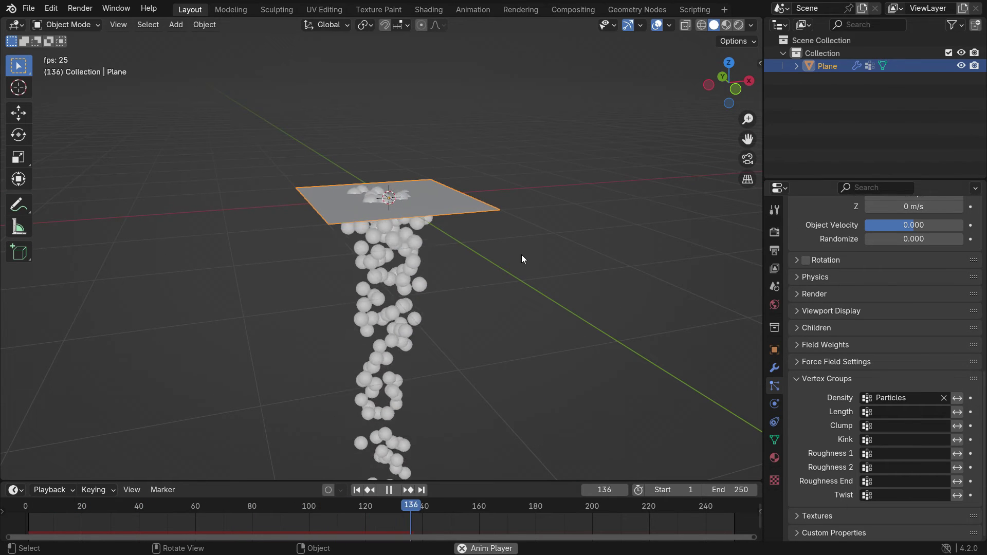
key("space")
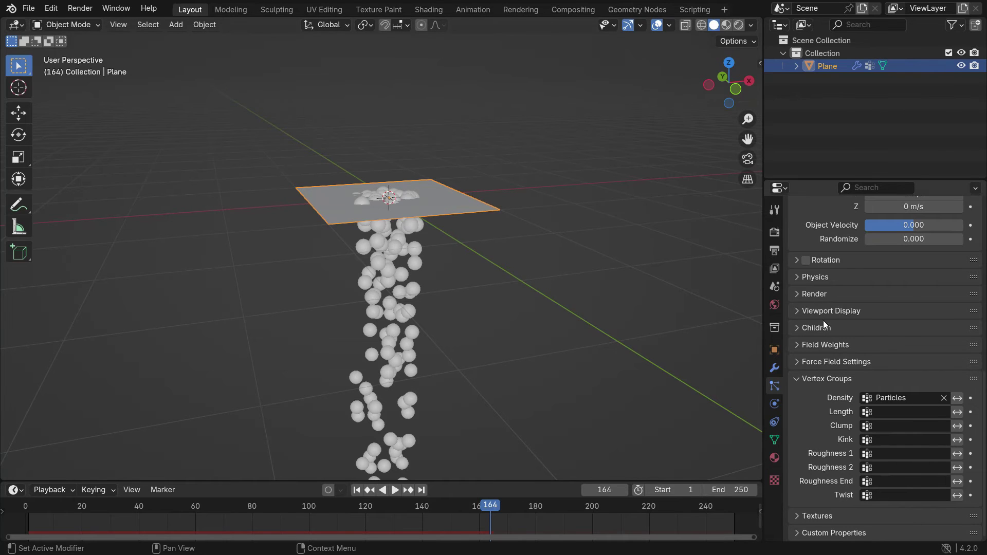
scroll(868, 333, "up", 15)
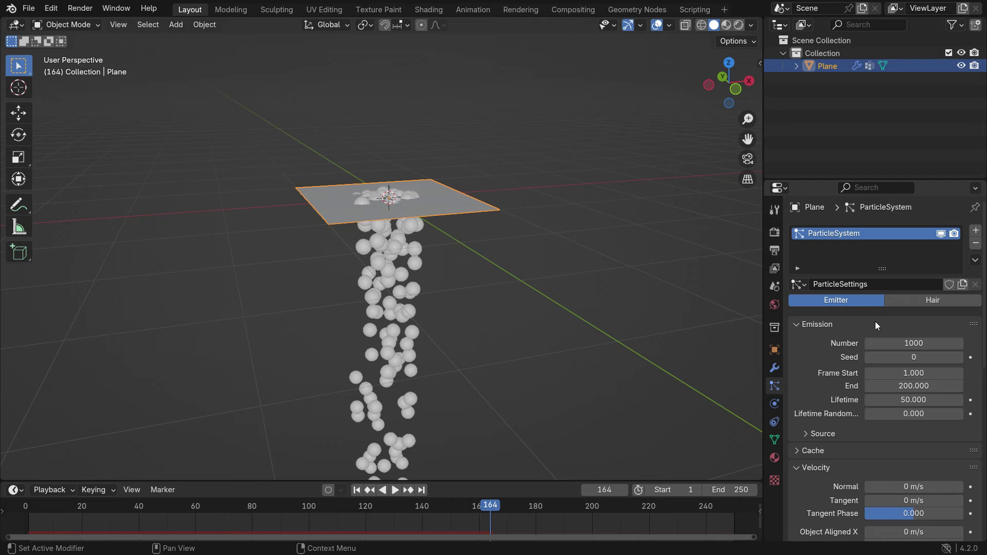
Step: Switch the particle system to Hair with a Hair Length of 1.88 m
left_click(924, 302)
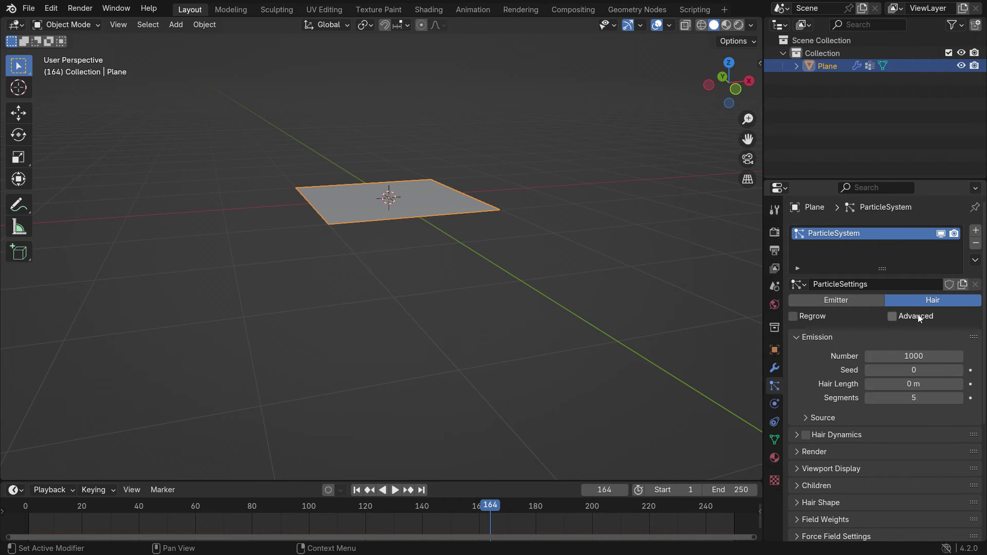
left_click_drag(913, 384, 979, 384)
scroll(460, 332, "down", 2)
scroll(460, 235, "up", 4)
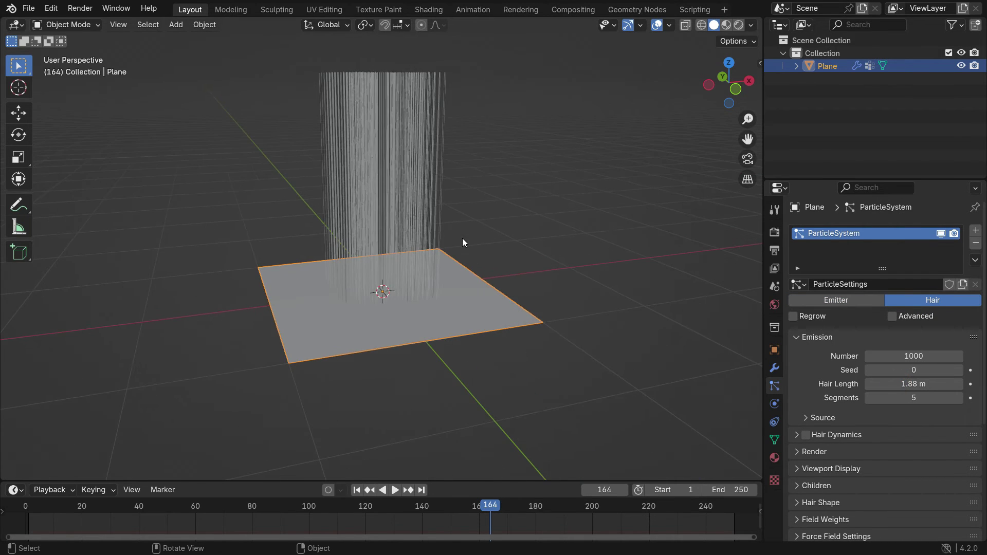
scroll(822, 355, "down", 8)
Step: Clear the Particles group from hair density and hide the hair in the viewport
left_click(838, 368)
scroll(838, 369, "down", 1)
left_click(944, 398)
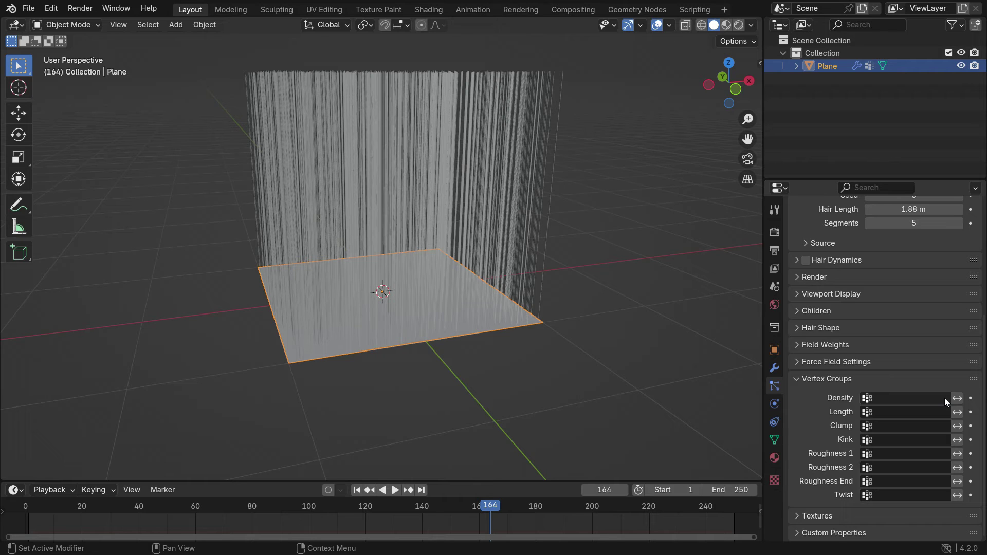
scroll(945, 398, "up", 8)
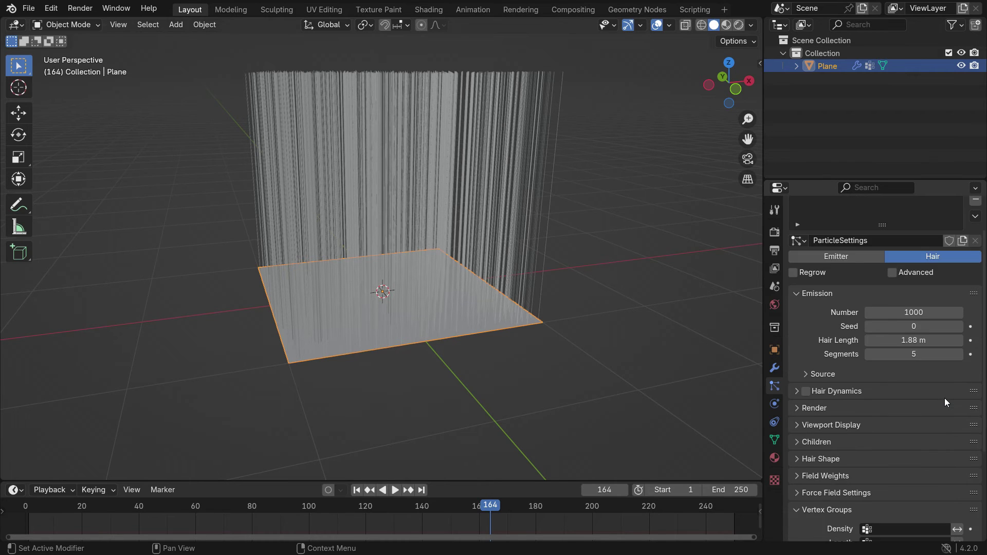
left_click(940, 234)
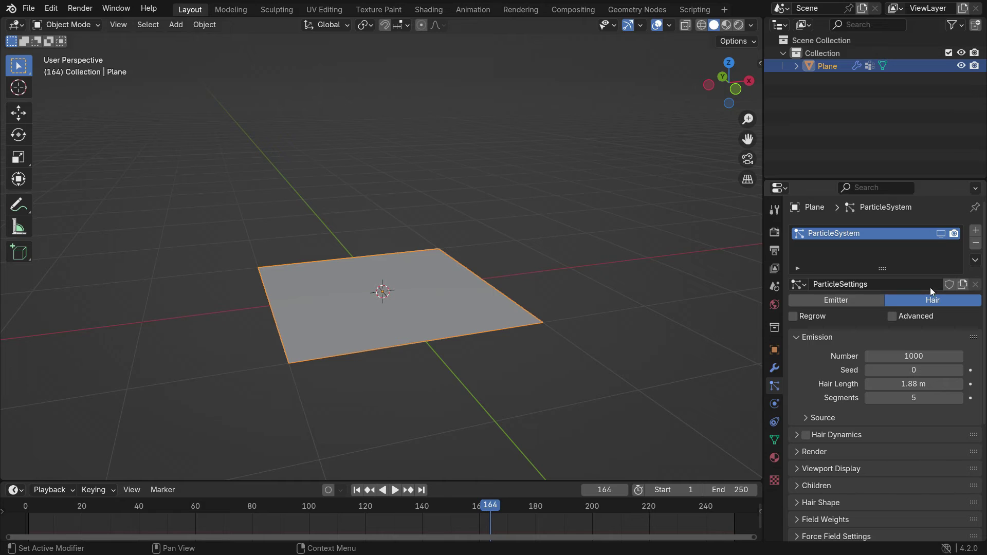
Step: Add a new vertex group named Length to the plane
left_click(779, 438)
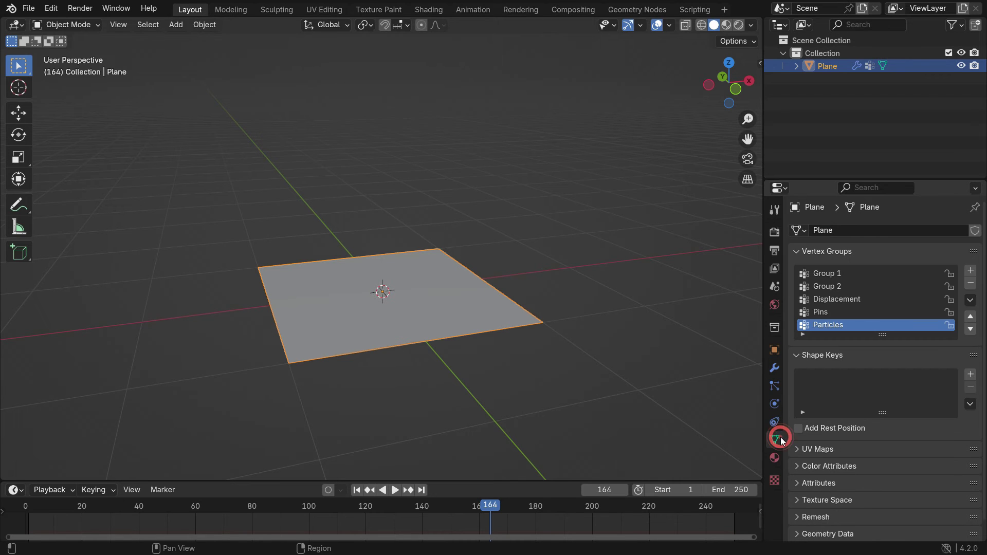
left_click(971, 270)
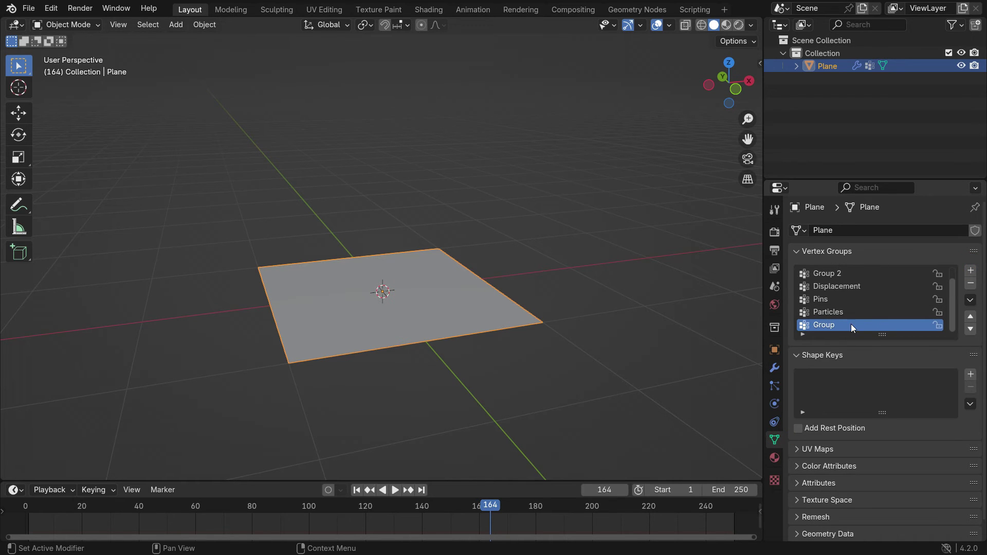
type("Length")
Step: In Weight Paint, paint a 1.0-to-0 gradient left to right from top view, then return to Object Mode
left_click(68, 24)
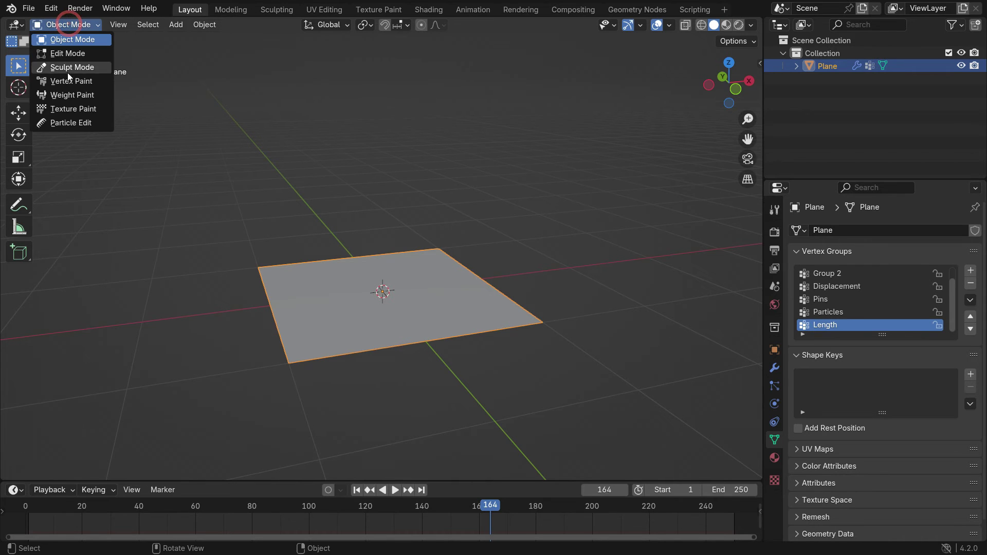
left_click(86, 95)
middle_click_drag(451, 202, 431, 230)
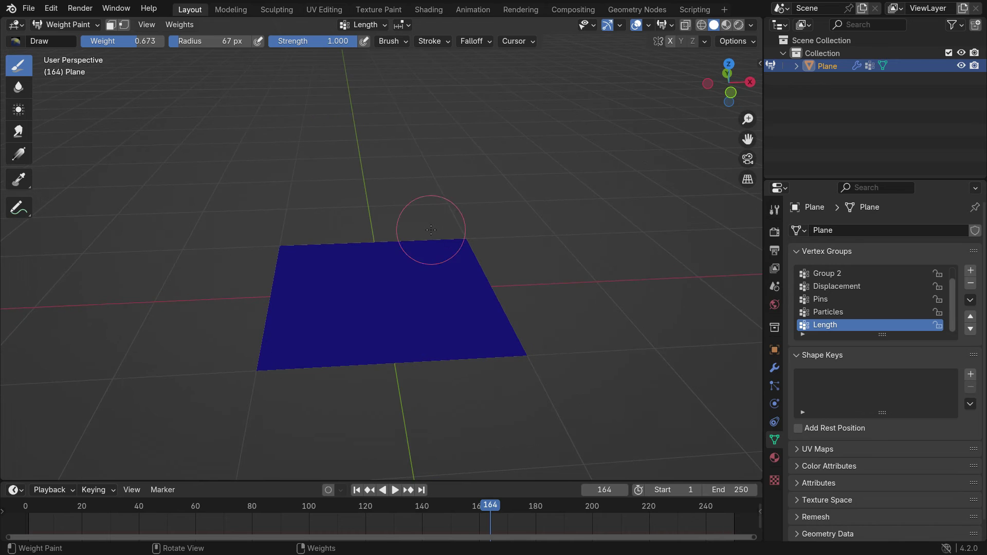
left_click(20, 154)
left_click_drag(51, 41, 90, 41)
key("KP_7")
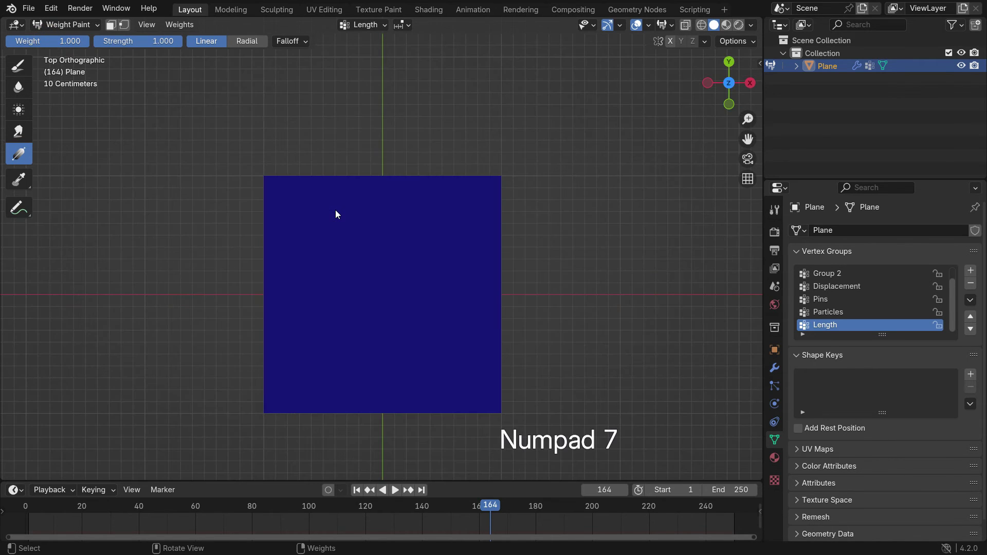
scroll(424, 307, "up", 1)
left_click_drag(220, 290, 572, 289)
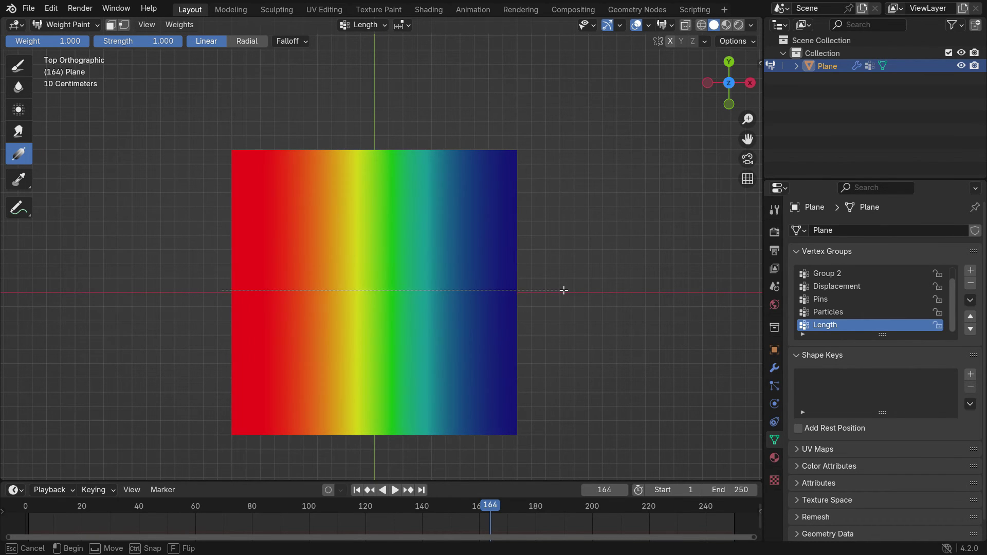
left_click_drag(564, 290, 561, 283)
left_click(80, 26)
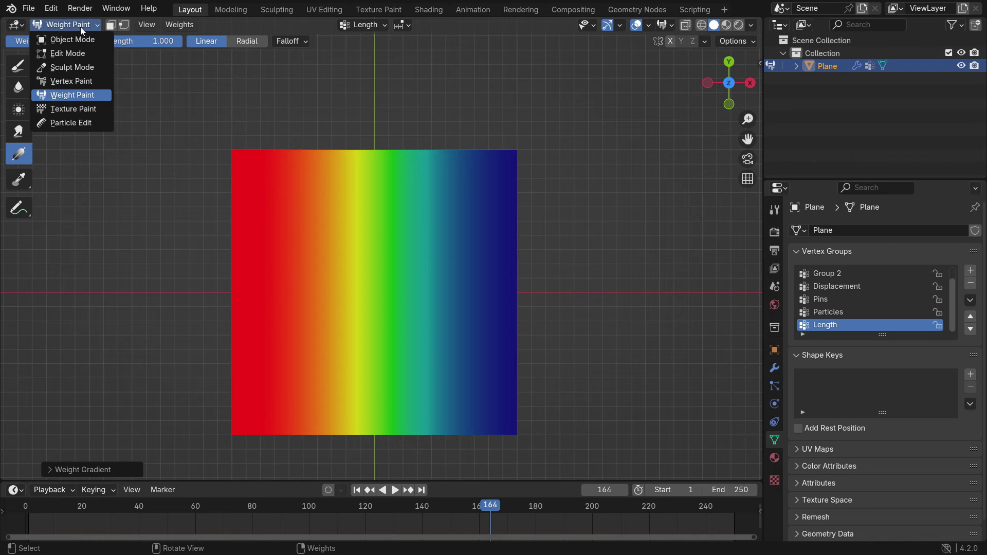
left_click(80, 38)
middle_click_drag(406, 336, 438, 311)
Step: Show the hair again and set its Length vertex group to Length
left_click(774, 385)
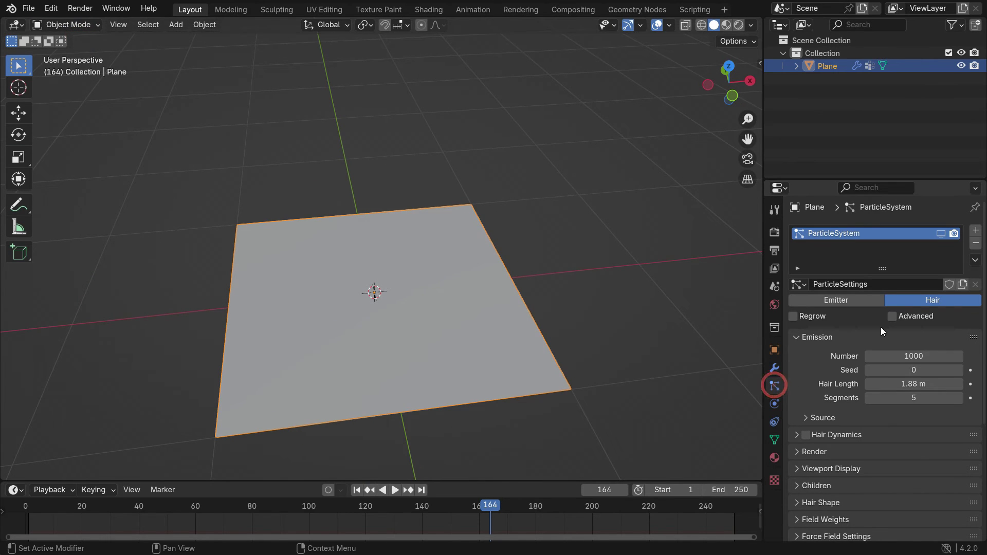
left_click(940, 233)
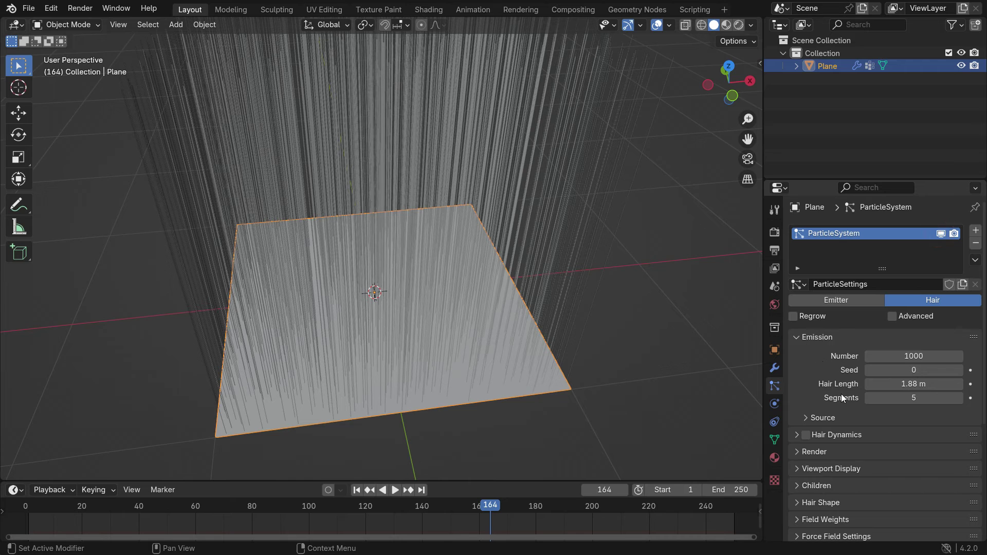
scroll(840, 393, "down", 5)
scroll(842, 399, "down", 2)
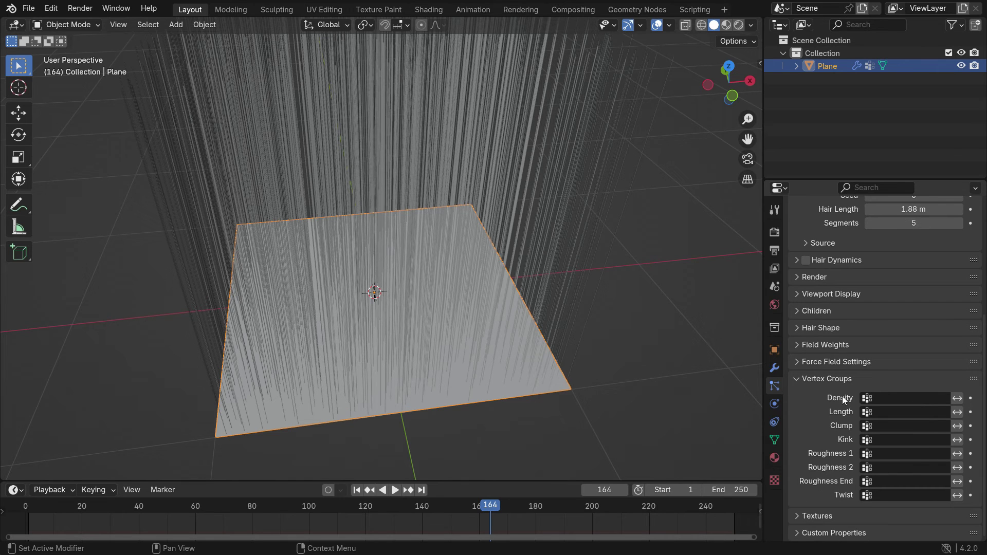
left_click(887, 412)
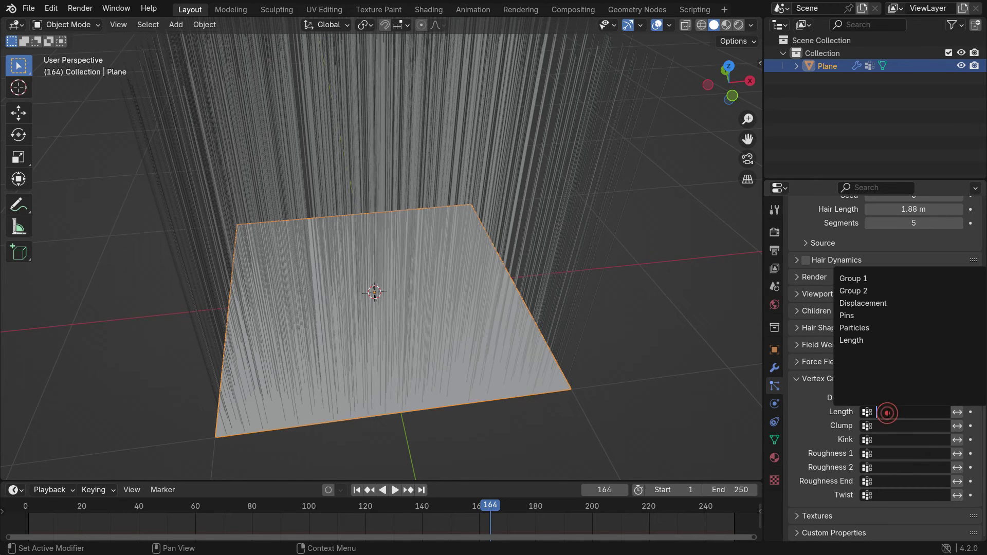
left_click(877, 340)
Step: Inspect the tapered hair in side and front orthographic views, then return to perspective
middle_click_drag(465, 345, 430, 319)
key("KP_3")
key("KP_1")
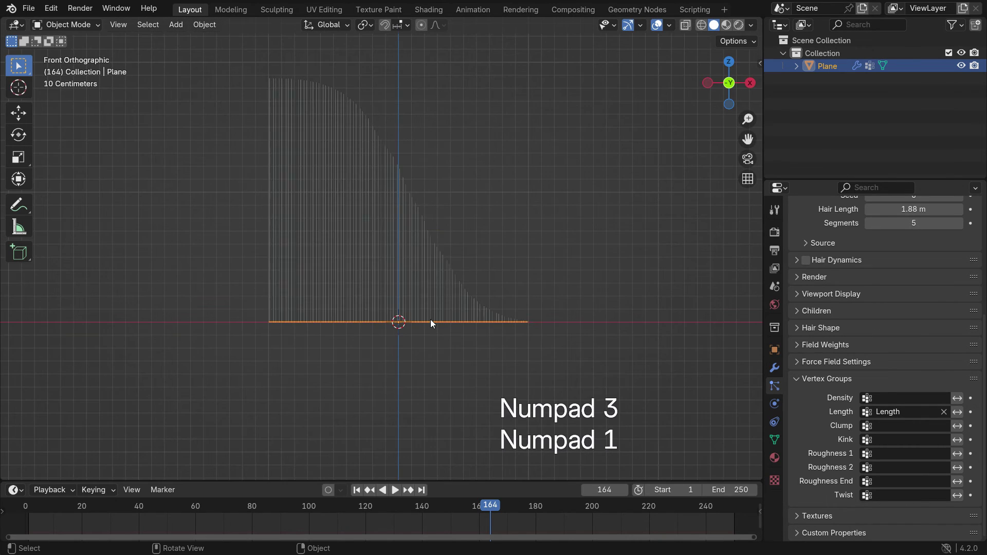
scroll(405, 113, "up", 2)
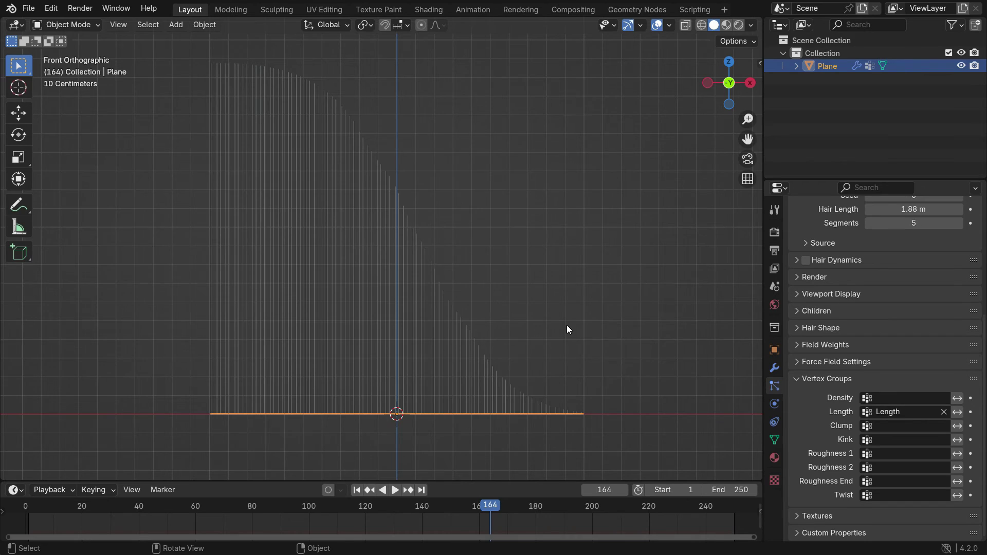
middle_click_drag(566, 325, 557, 340)
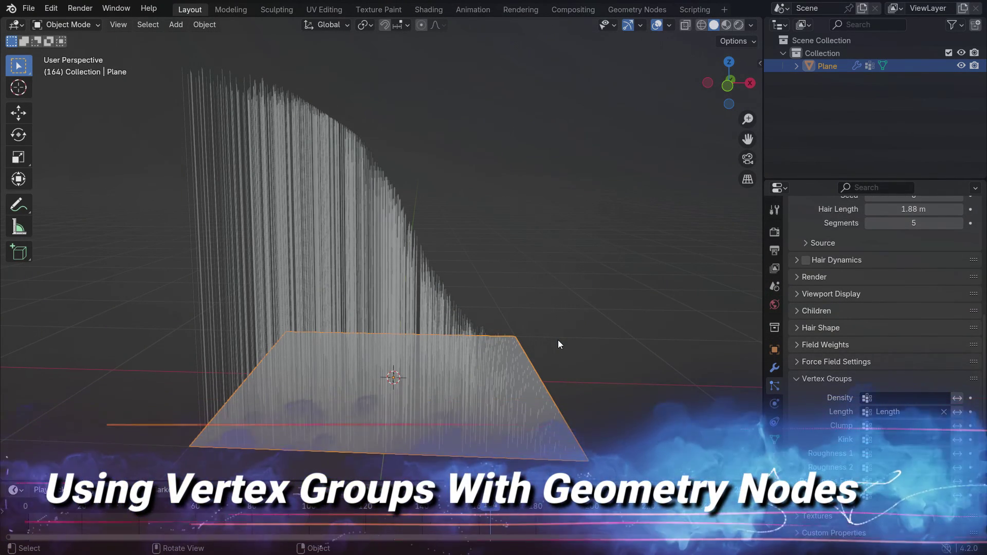
scroll(841, 310, "up", 8)
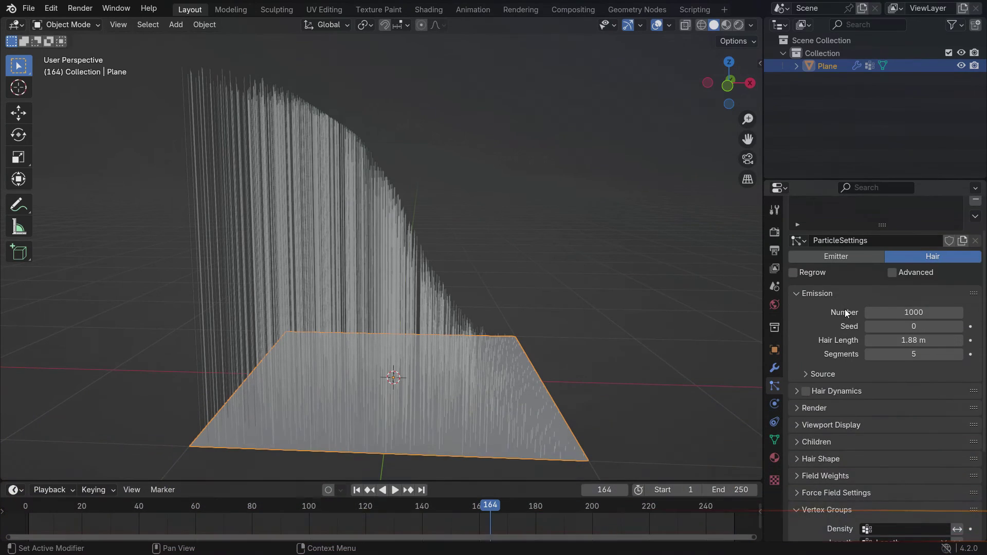
Step: Remove the hair particle system from the plane
left_click(976, 244)
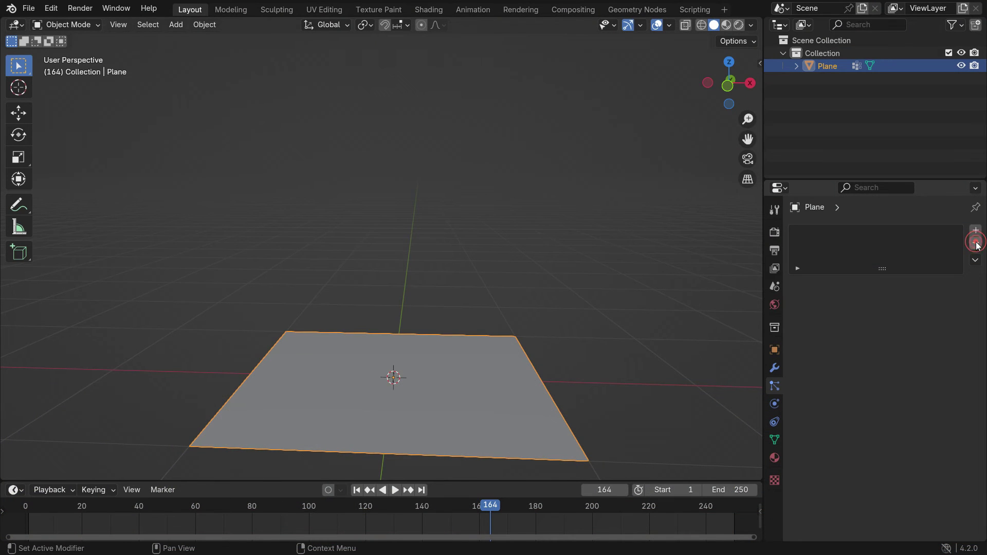
scroll(498, 247, "down", 3)
scroll(430, 316, "up", 2)
Step: Turn the bottom area into a Geometry Node Editor and create a new Geometry Nodes group
left_click_drag(446, 483, 434, 267)
left_click(14, 276)
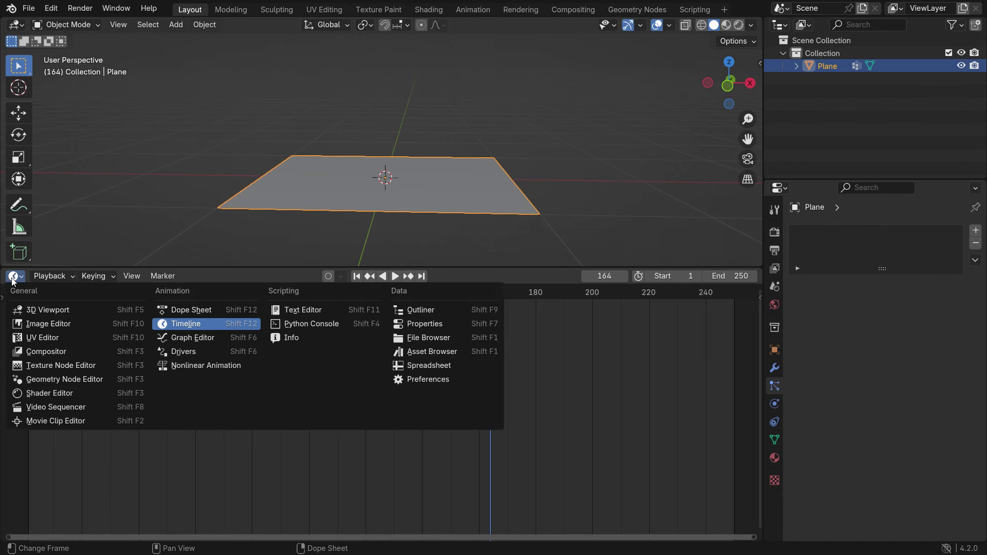
left_click(104, 380)
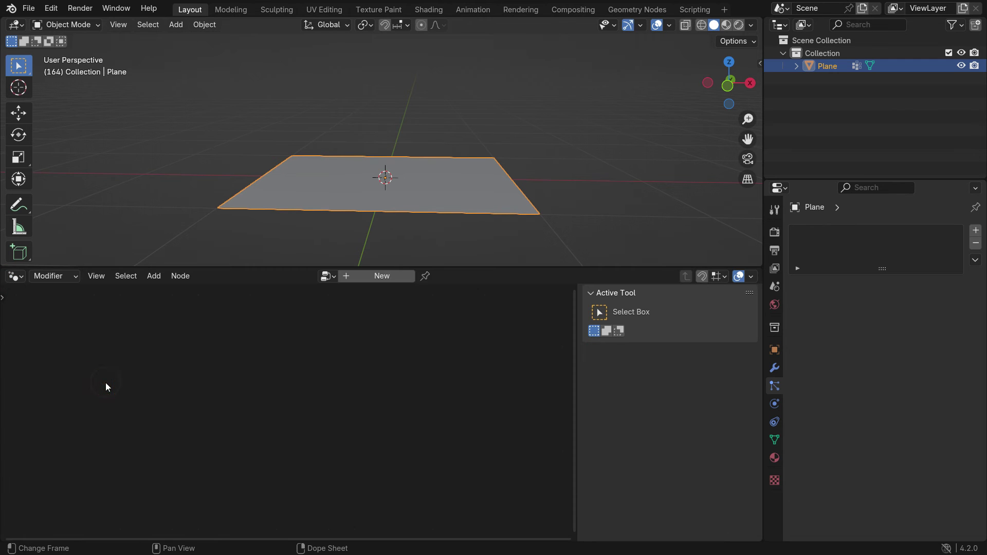
left_click(380, 276)
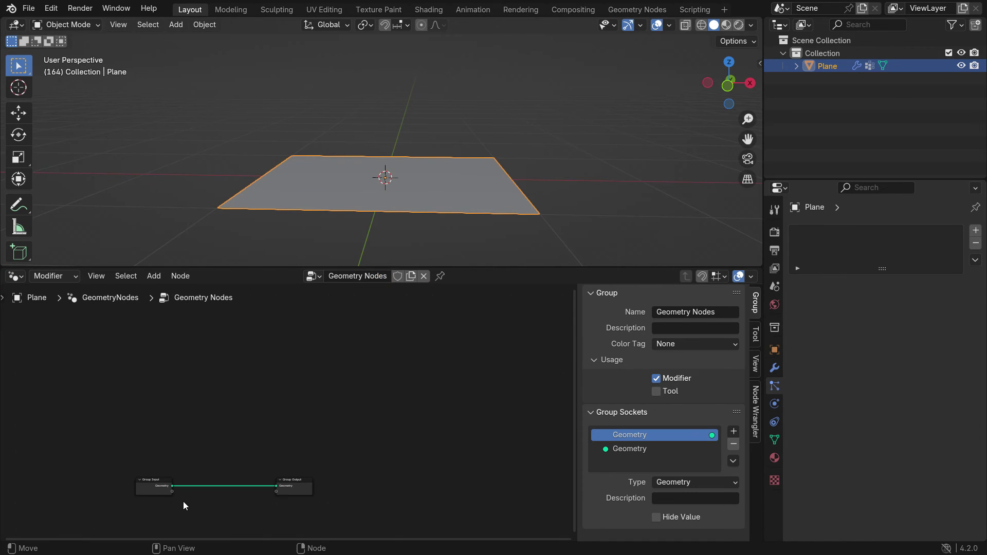
scroll(183, 501, "up", 5)
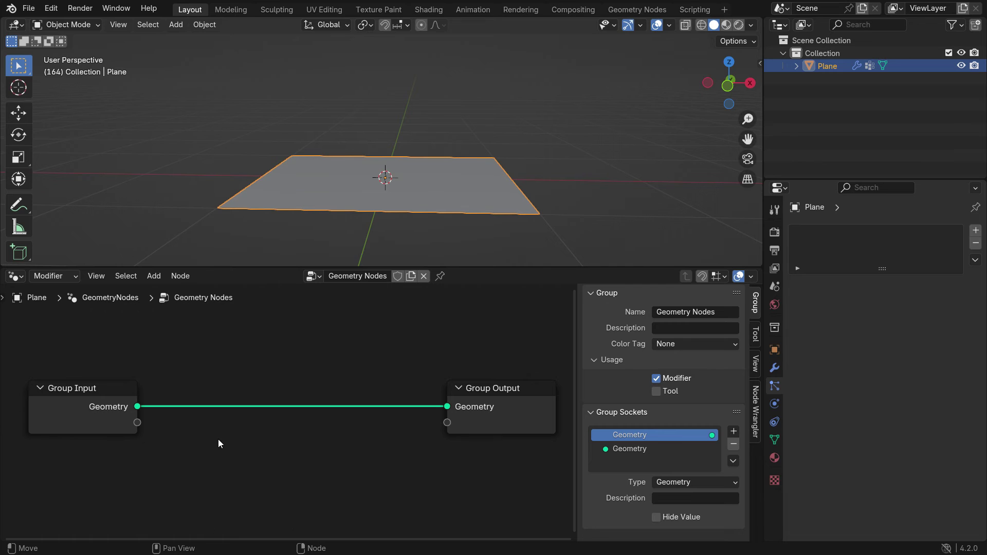
Step: Insert an Instance on Points node onto the existing Group Input to Output link
key("shift+a")
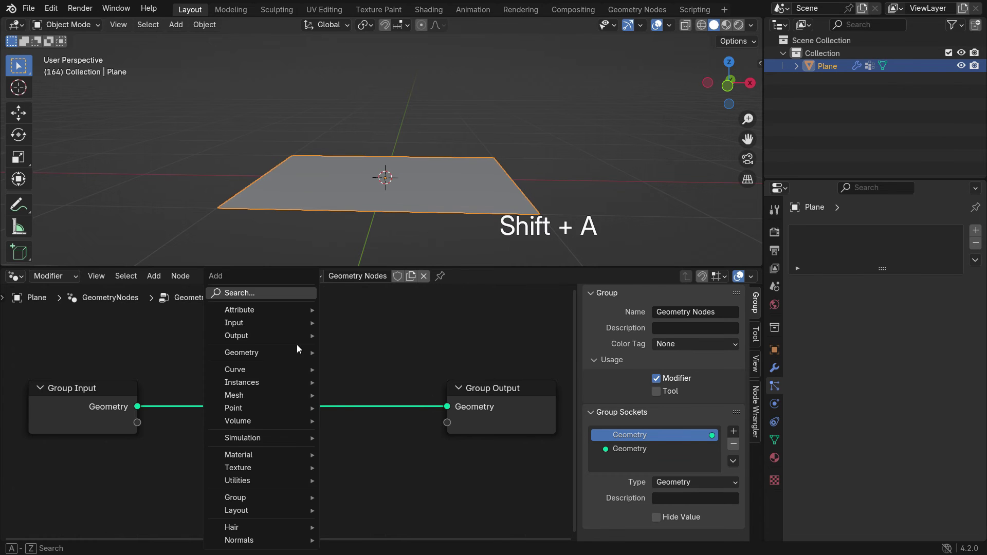
left_click(269, 293)
type("insatance on")
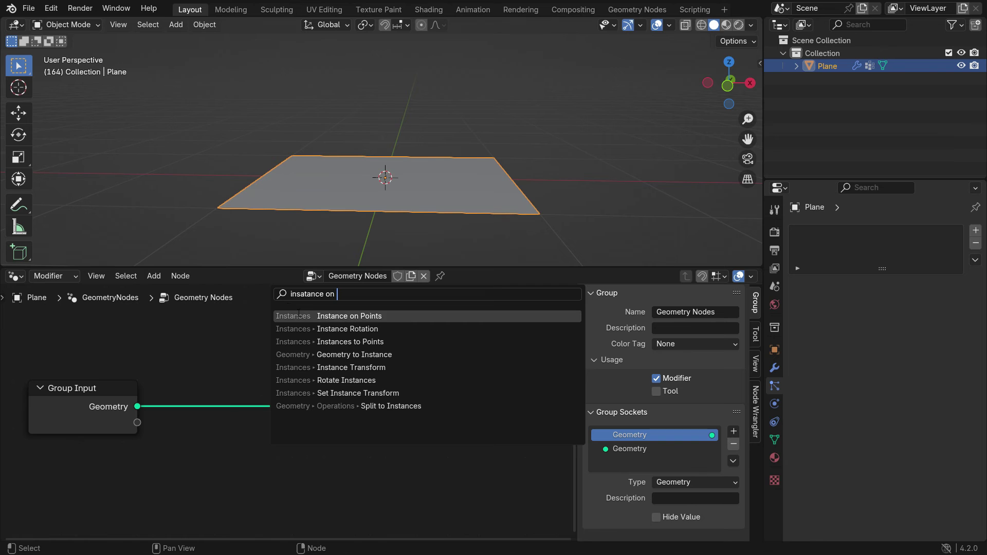
left_click(299, 315)
left_click(277, 306)
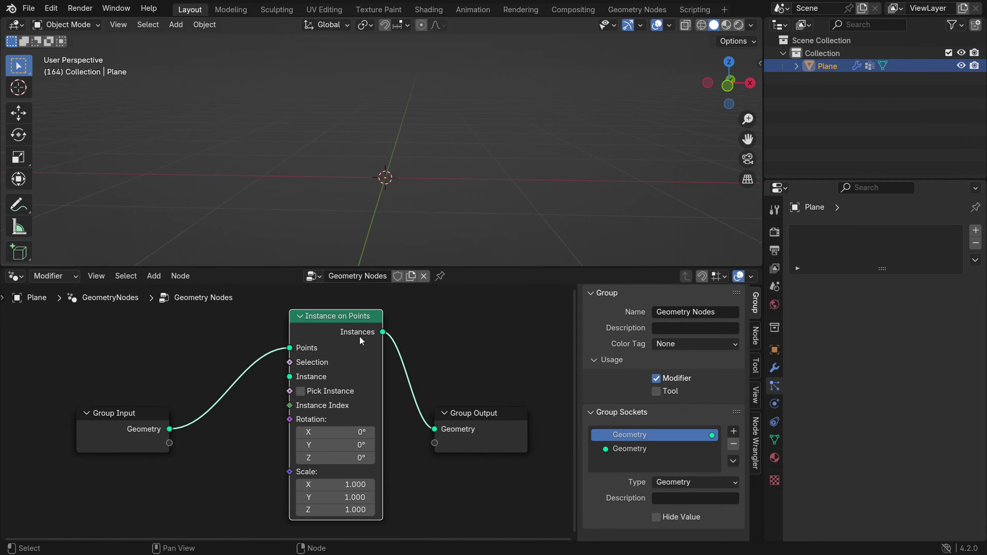
left_click(127, 477)
left_click_drag(148, 416, 150, 368)
key("Home")
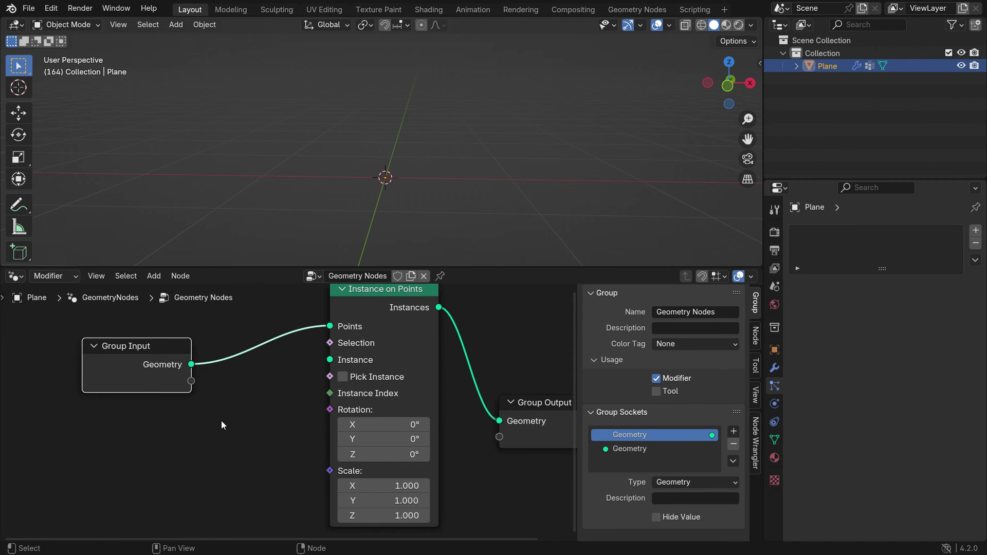
Step: Add a Cube node and connect its mesh as the instance shape
key("shift+a")
type("cube")
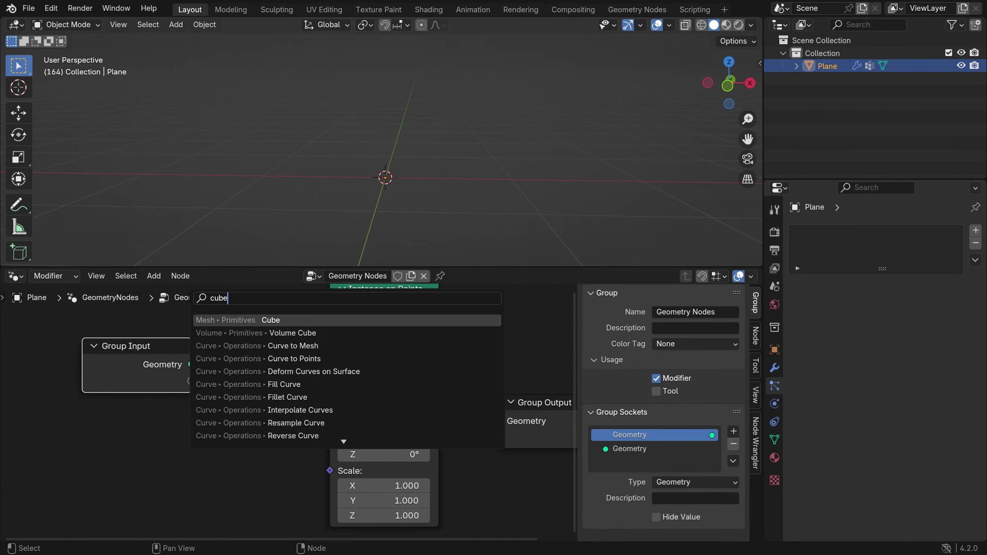
left_click(246, 315)
left_click(101, 403)
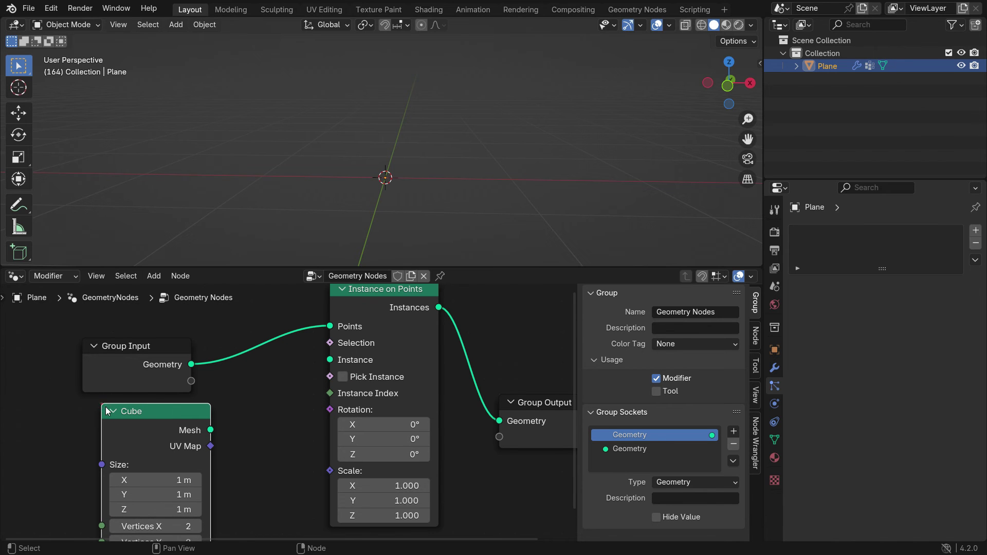
left_click_drag(210, 429, 330, 359)
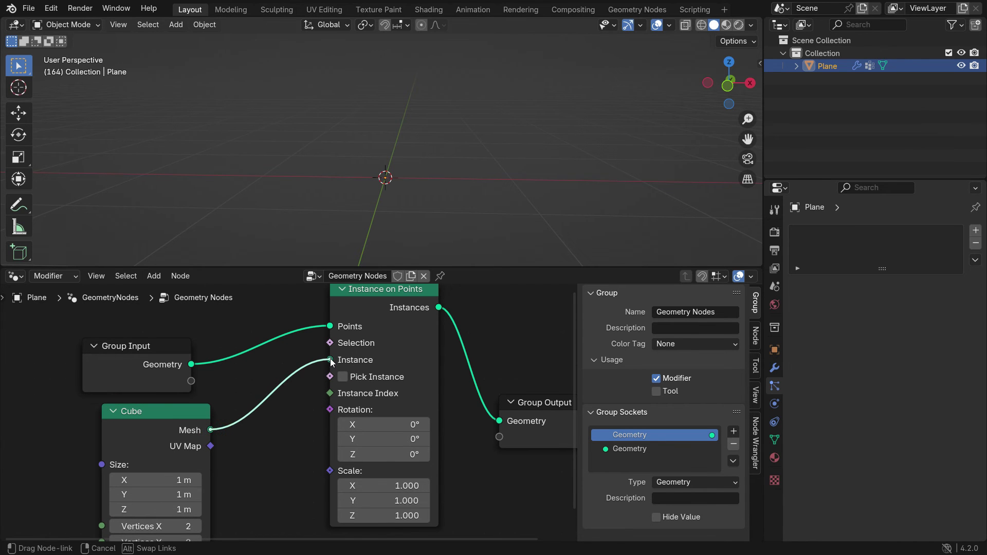
Step: Set the Cube node's size to 0.1 m on all axes
scroll(381, 119, "down", 3)
mouse_move(381, 118)
middle_mouse_down()
mouse_move(396, 189)
mouse_move(380, 137)
middle_mouse_up()
middle_click_drag(255, 420, 334, 344)
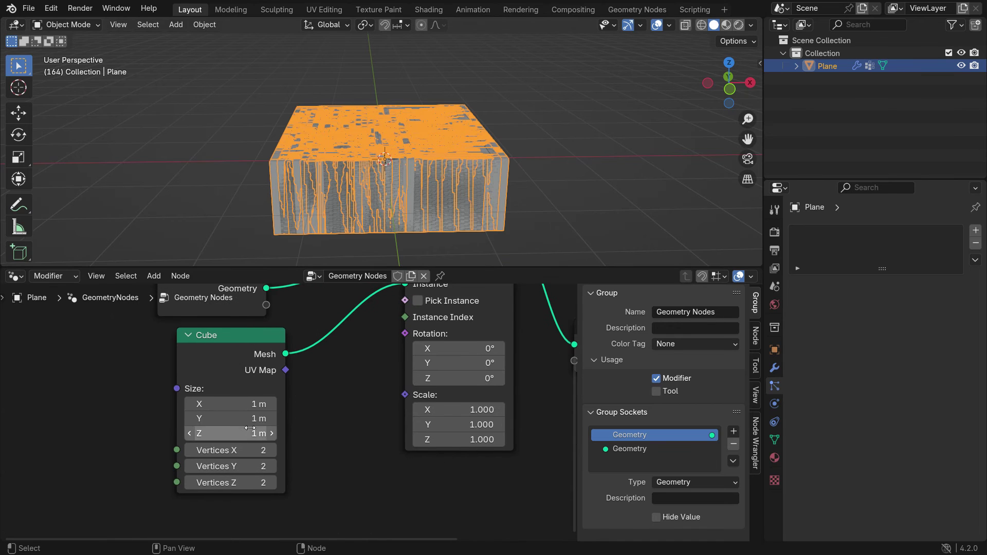
scroll(238, 399, "up", 1)
mouse_move(238, 399)
left_mouse_down()
mouse_move(238, 435)
mouse_move(239, 399)
left_mouse_up()
type("0.1")
key("Return")
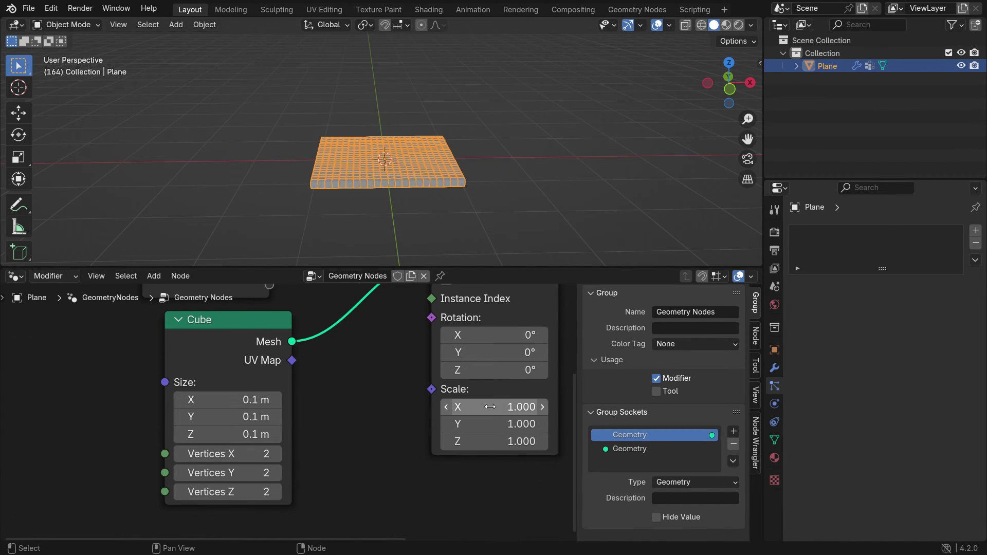
Step: Set the instance Scale to 0.4 on X, Y and Z
middle_click_drag(371, 421, 325, 469)
mouse_move(455, 460)
left_mouse_down()
mouse_move(457, 475)
mouse_move(461, 453)
left_mouse_up()
type("0.4")
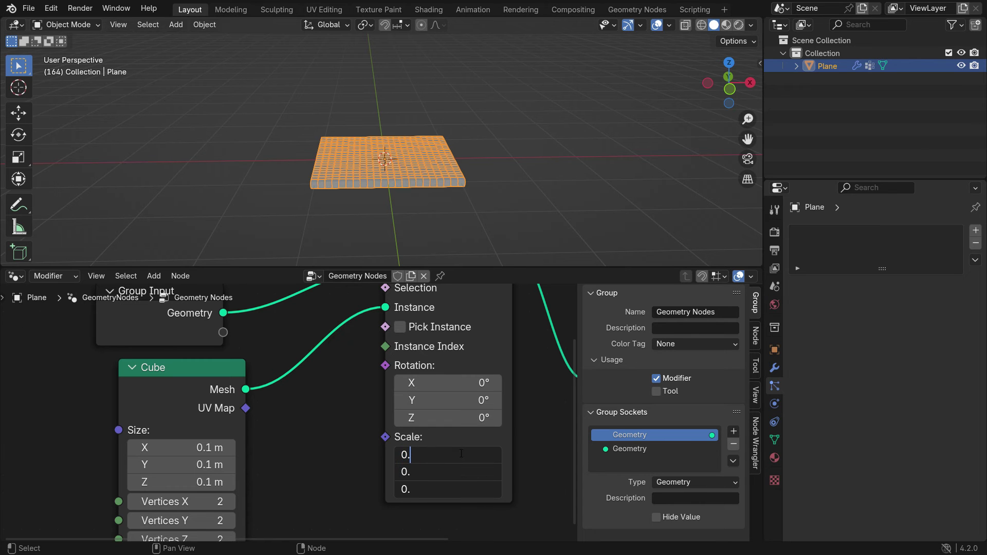
key("Return")
Step: Select the plane carrying the cube grid and enter Edit Mode
middle_click_drag(396, 159, 544, 161)
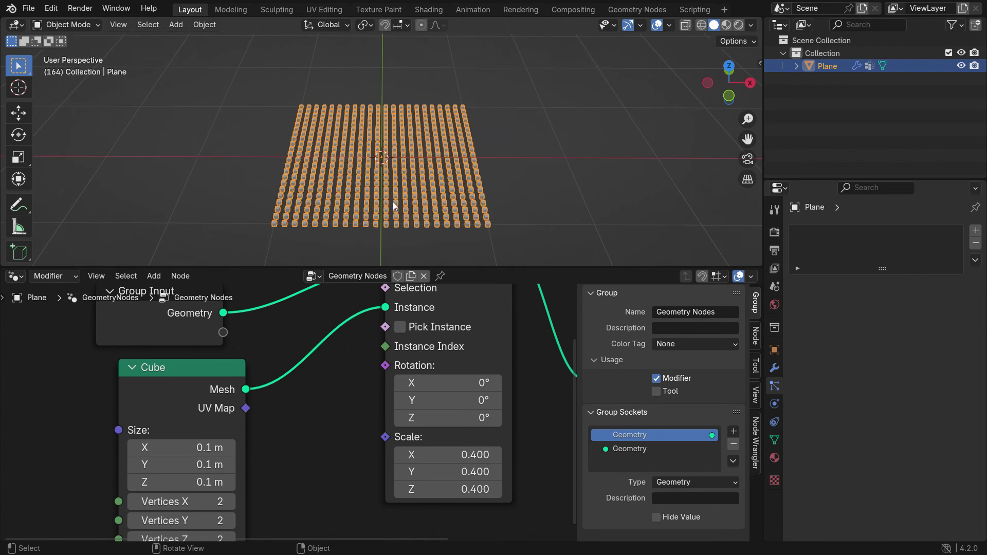
left_click(544, 160)
middle_click_drag(381, 219, 440, 193)
left_click(501, 160)
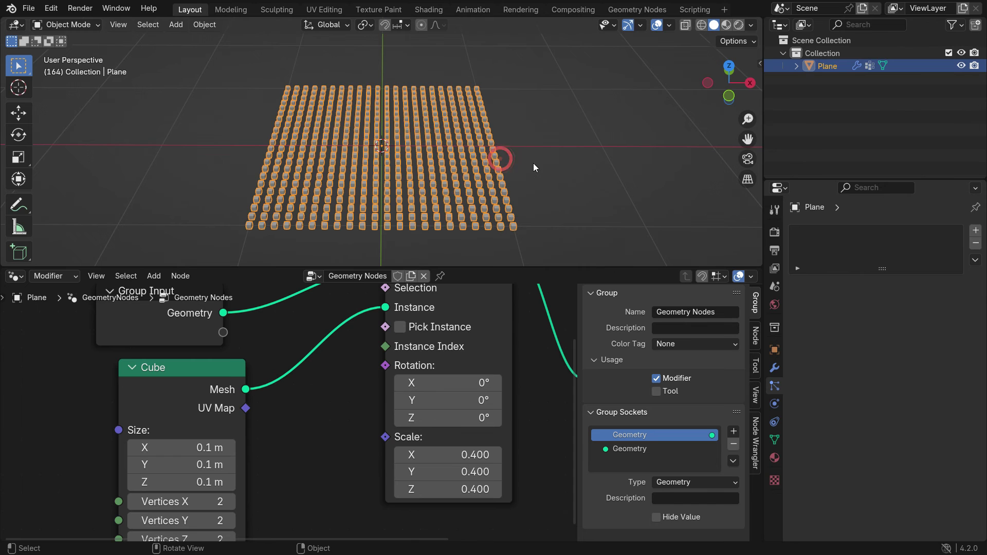
key("Tab")
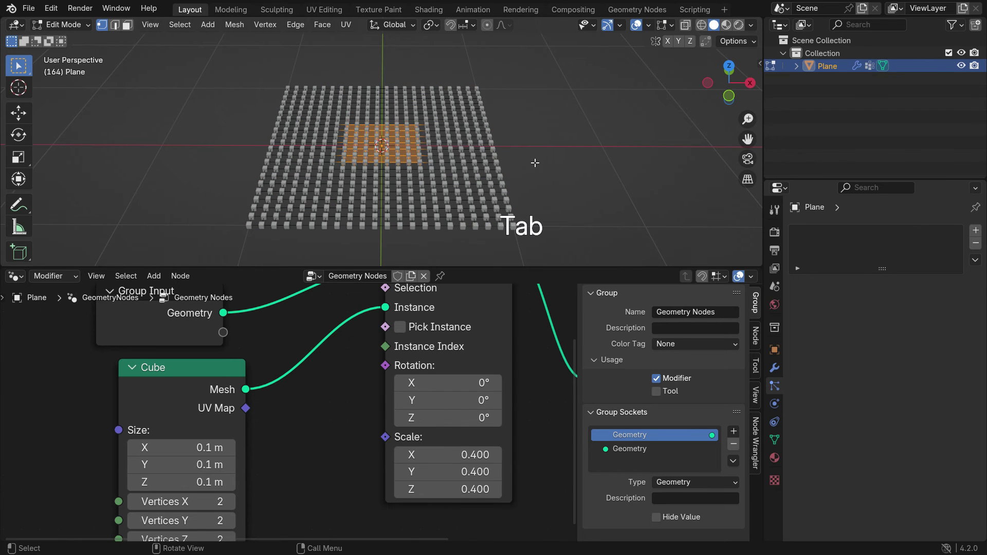
Step: In top view, add a new vertex group and name it Geometry Nodes
key("KP_7")
scroll(404, 164, "down", 2)
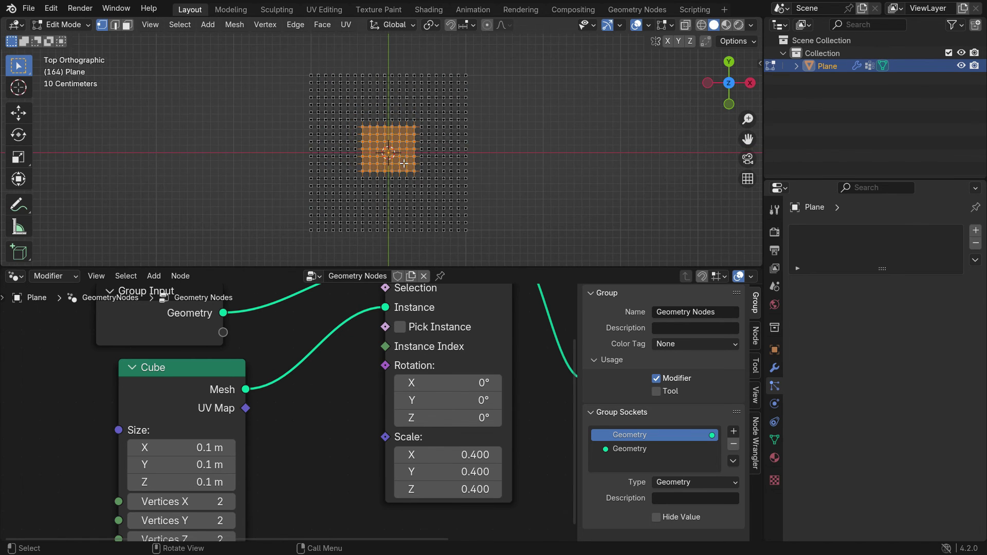
left_click(515, 133)
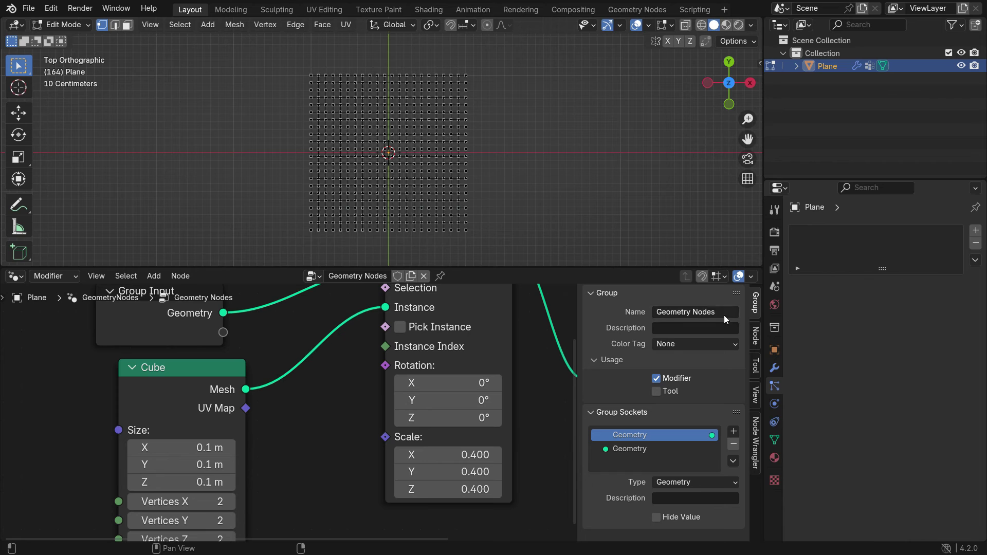
left_click(774, 438)
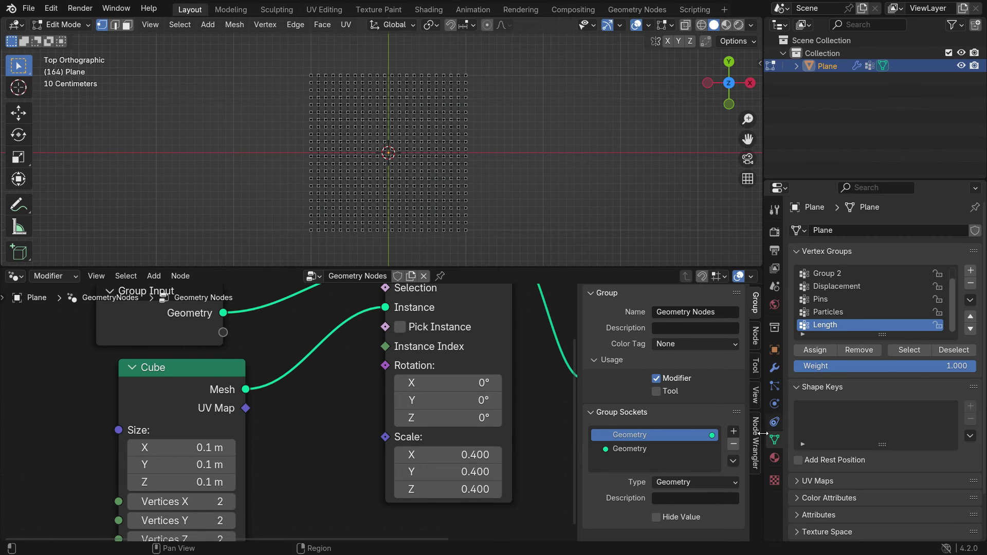
left_click(969, 273)
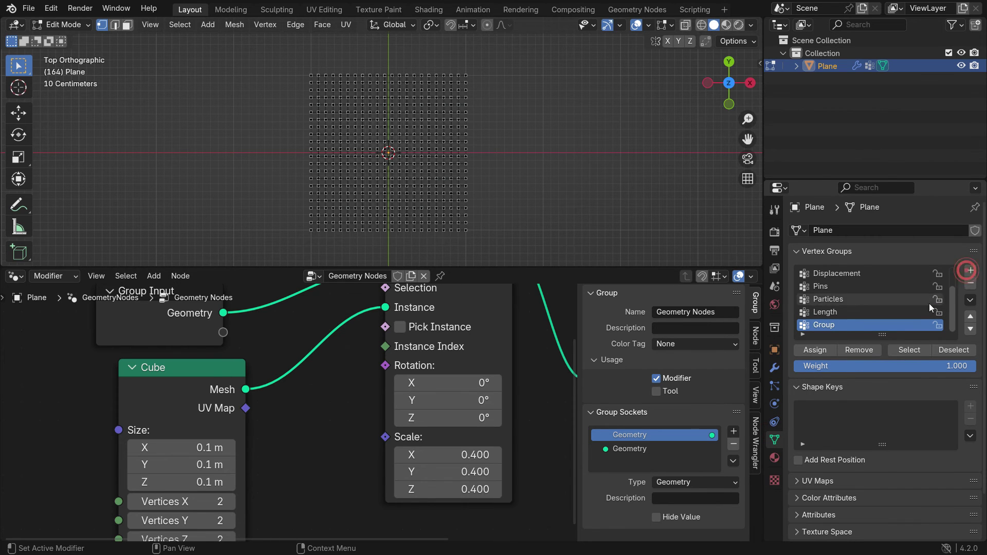
double_click(841, 325)
type("Geometry Nodes")
key("Return")
Step: Assign a hook-shaped strip of vertices along the top, right and centre, then exit Edit Mode
middle_click_drag(475, 124, 462, 122, "shift")
left_click_drag(292, 68, 369, 160)
left_click_drag(371, 237, 377, 163, "shift")
scroll(434, 146, "up", 1)
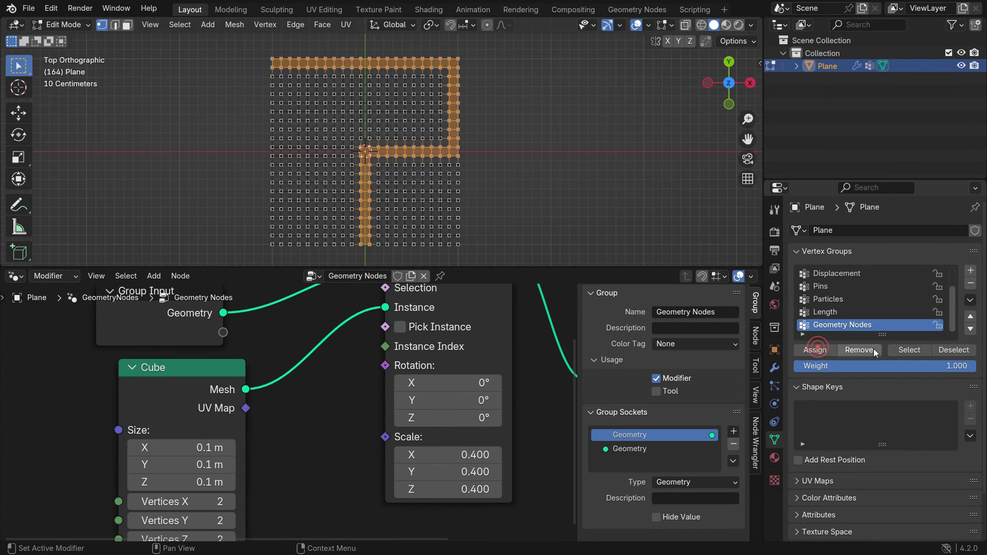
left_click(955, 349)
left_click(925, 351)
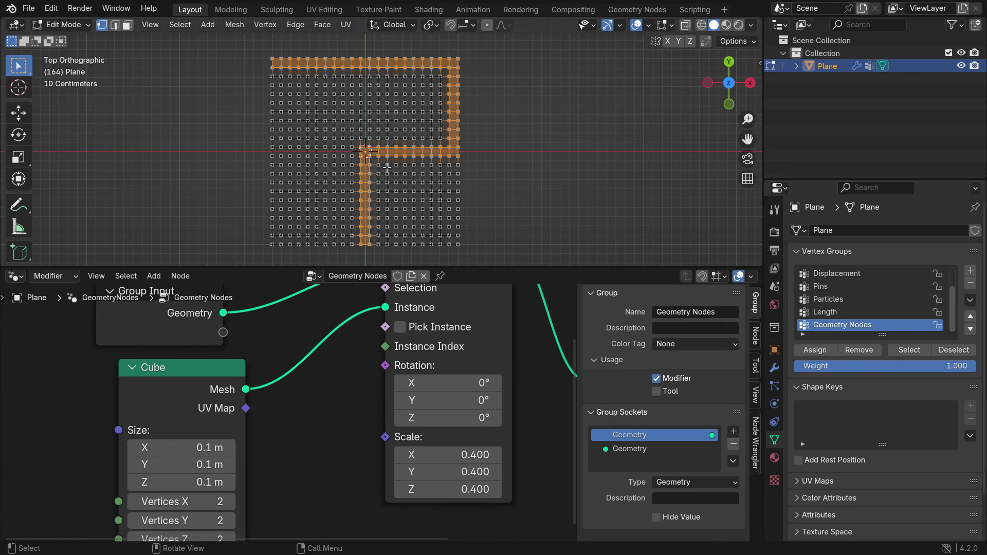
key("Tab")
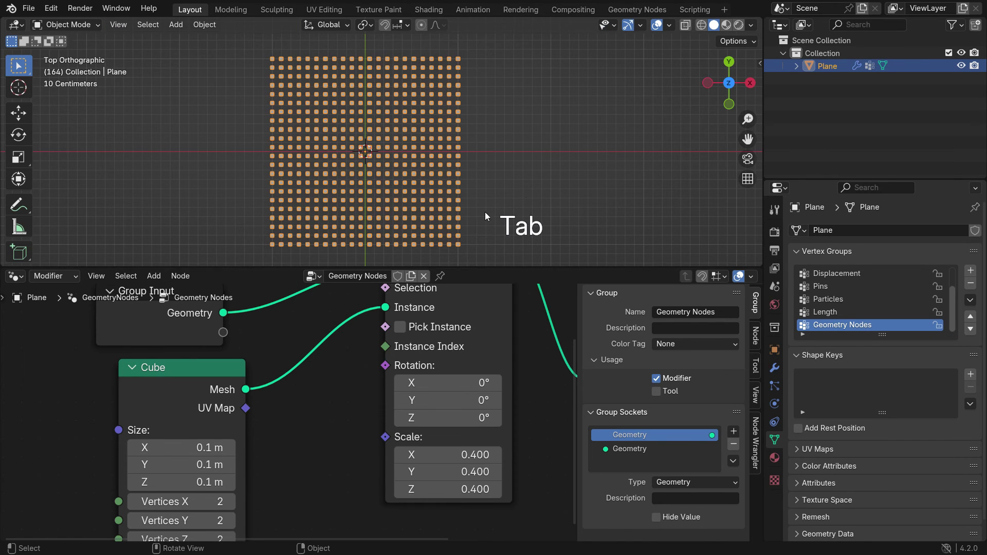
Step: Expose the Selection socket as a modifier input and rename it Vertex Group
scroll(303, 386, "down", 4)
scroll(303, 380, "up", 3)
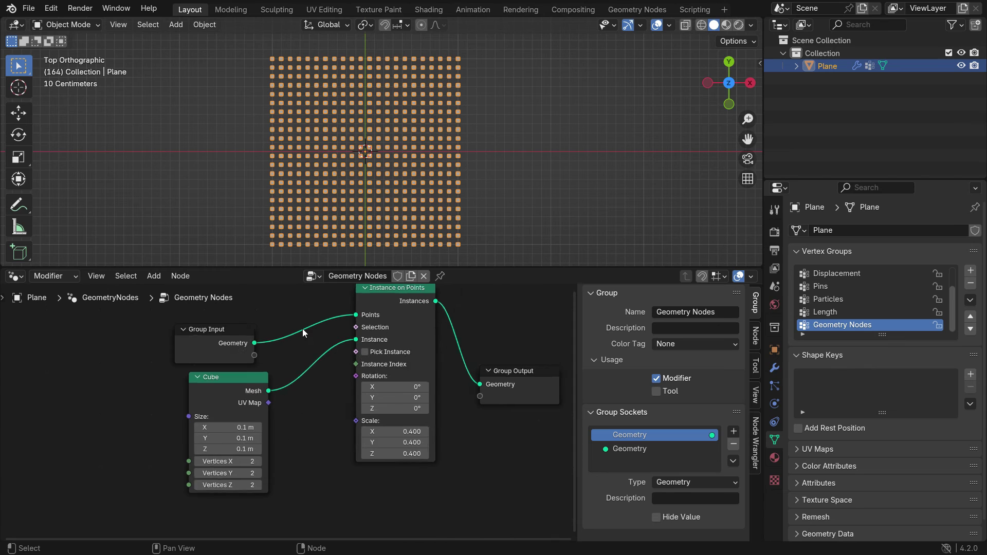
scroll(308, 370, "up", 1)
left_click_drag(380, 358, 253, 394)
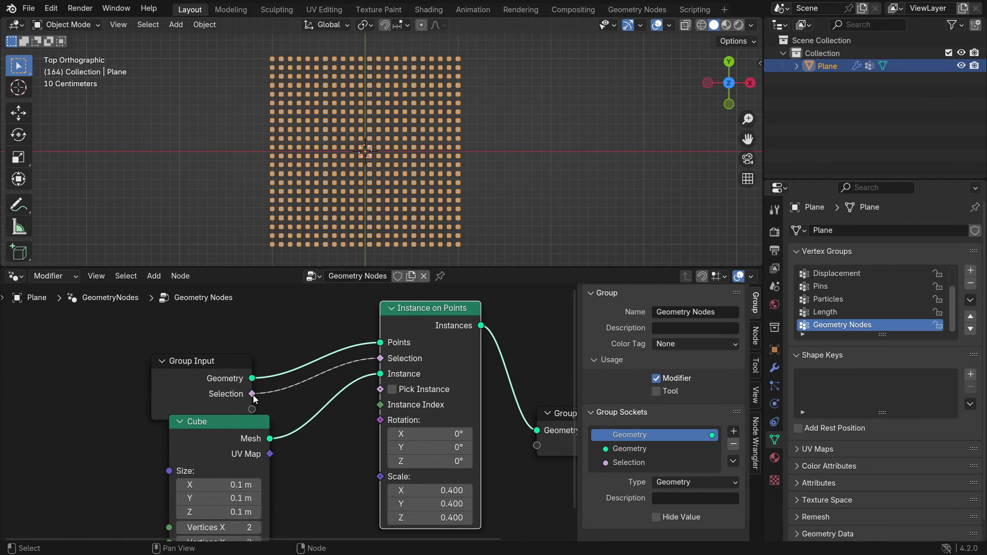
double_click(628, 462)
type("Vertex Gro")
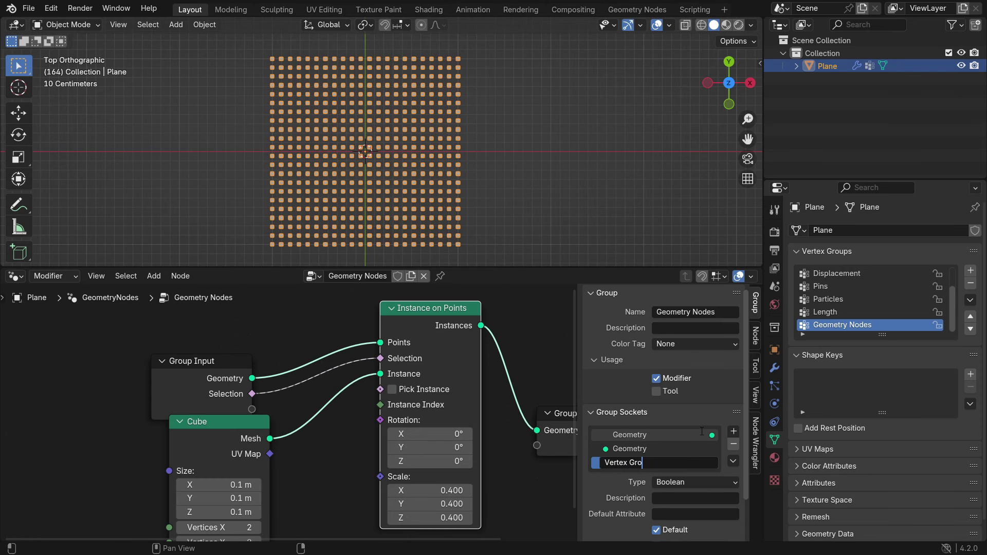
type("up")
key("Return")
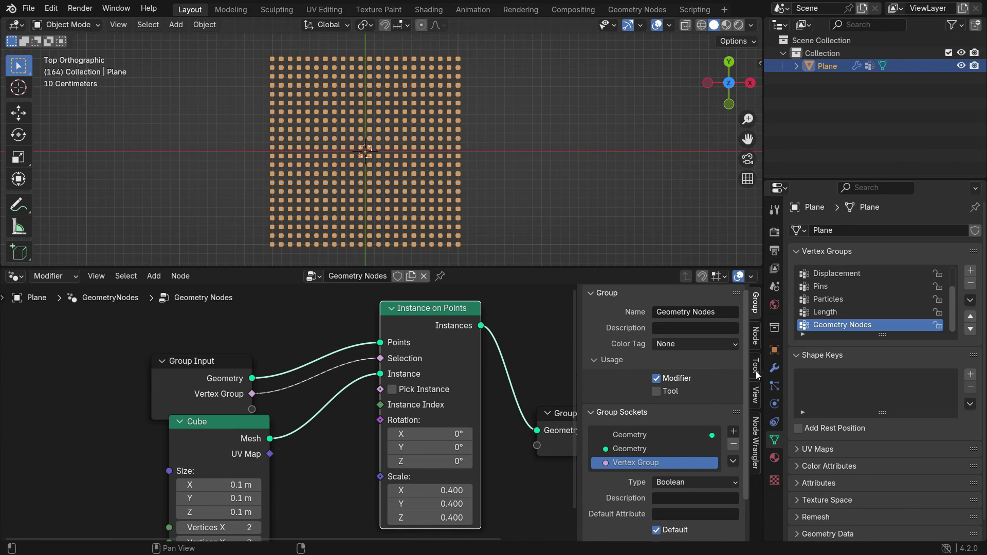
Step: Set the modifier's Vertex Group input to the Geometry Nodes attribute
left_click(775, 368)
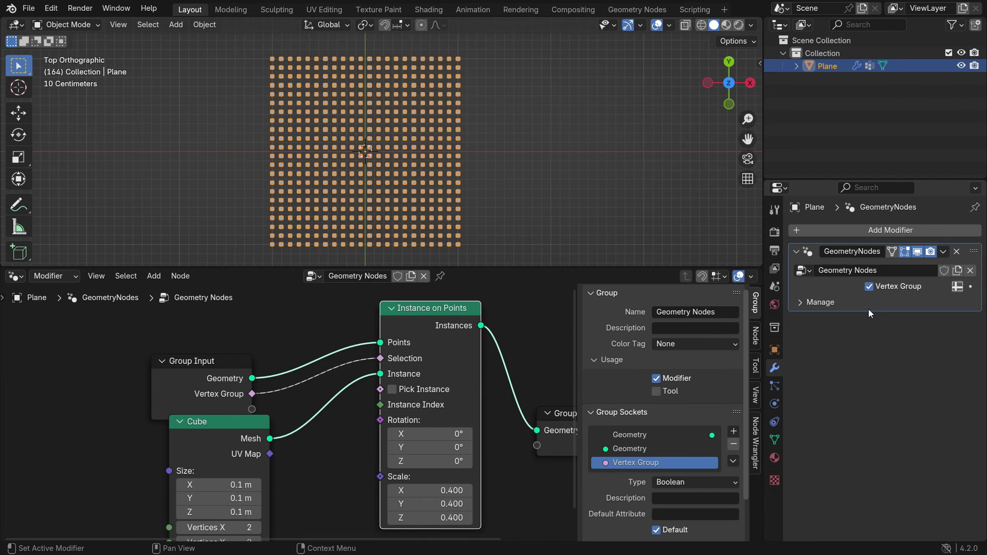
left_click(957, 286)
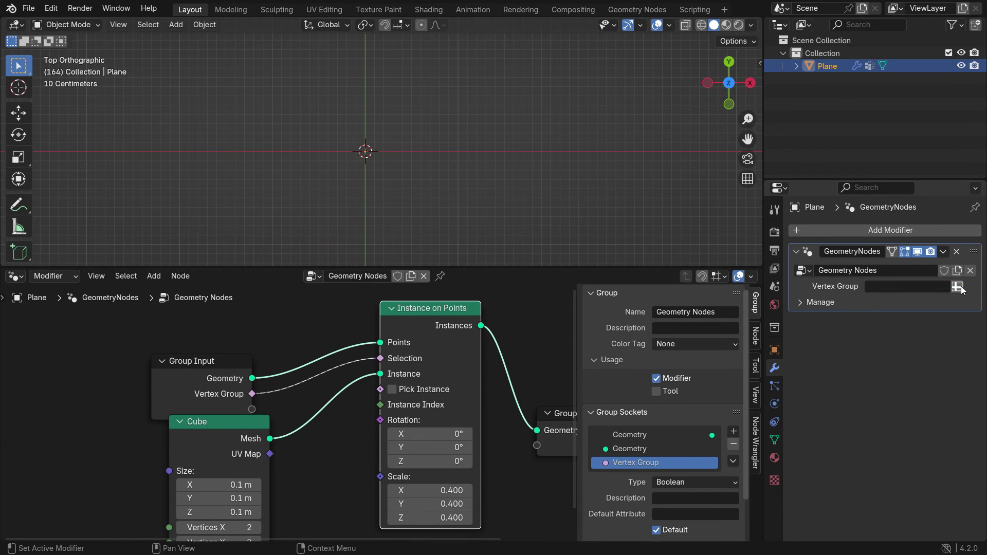
left_click(895, 291)
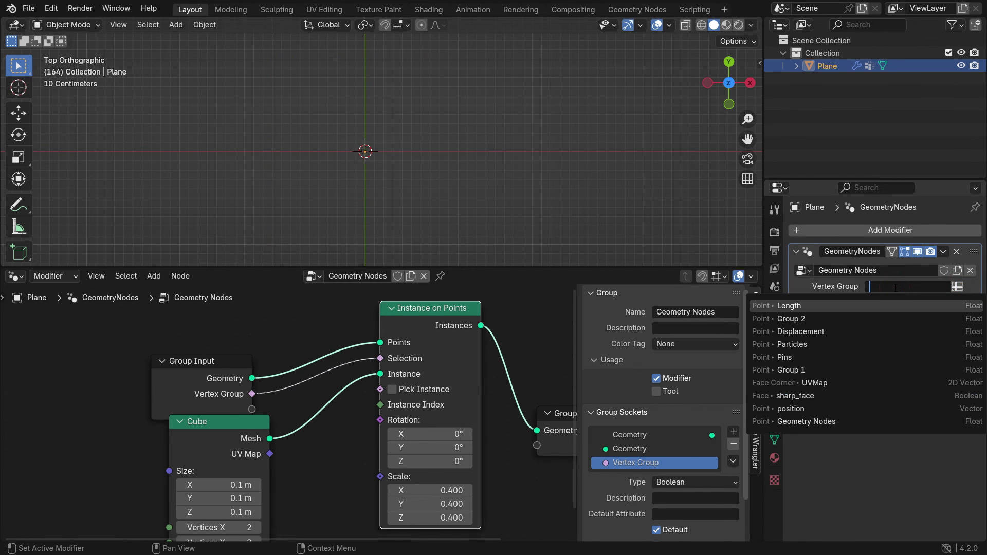
type("geo")
left_click(826, 319)
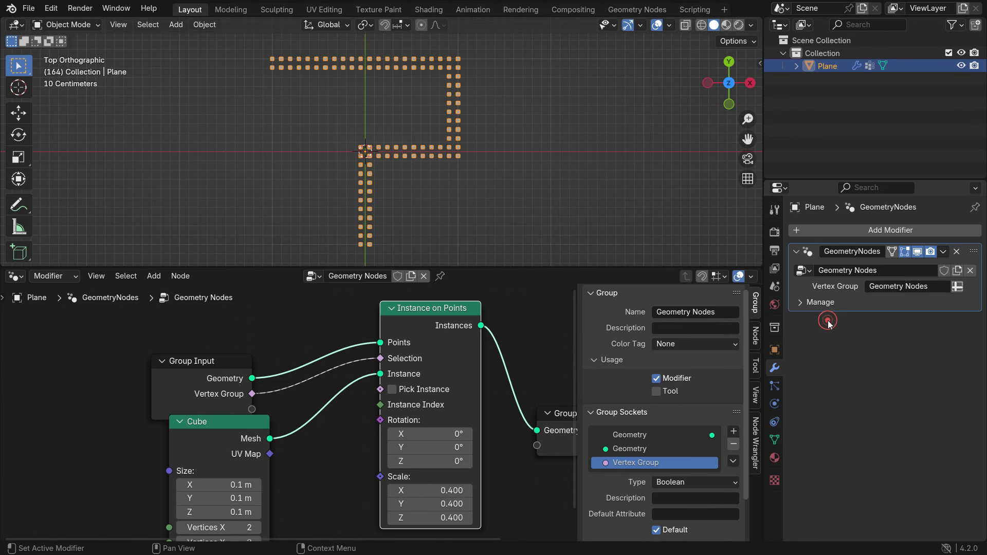
middle_click_drag(460, 177, 359, 154)
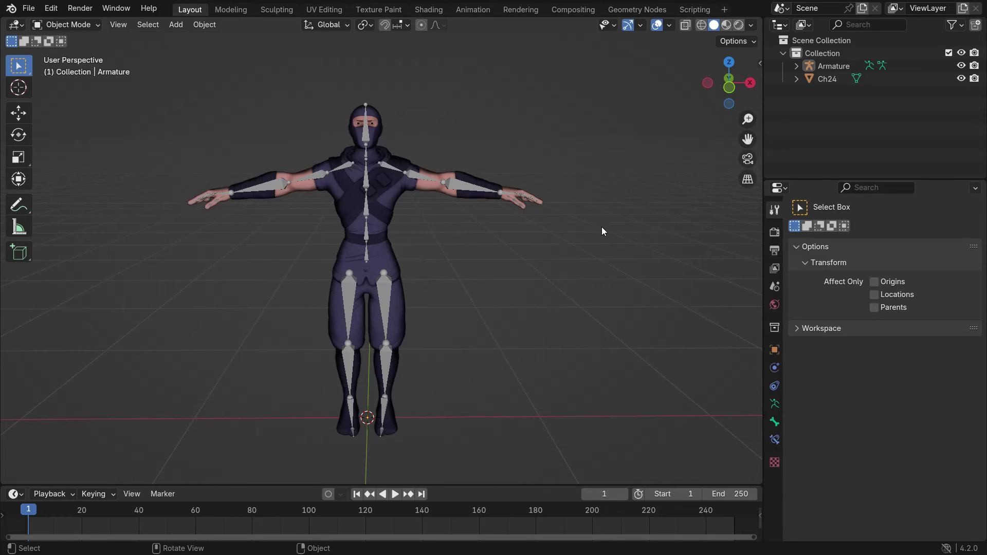
Step: Test-move the armature and the Ch24 mesh, cancel both moves, and deselect all
left_click(382, 283)
key("g")
right_click(355, 251)
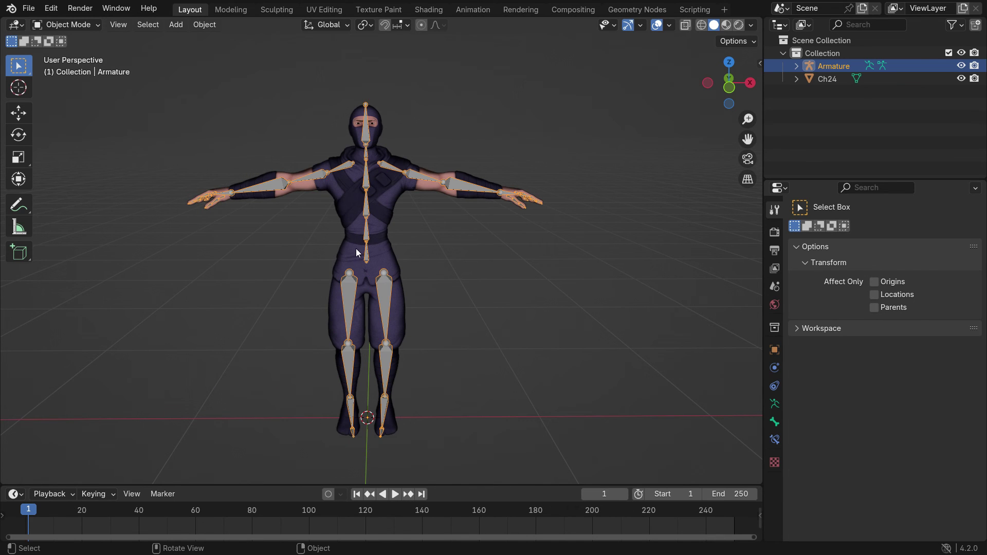
left_click(394, 282)
key("g")
right_click(361, 280)
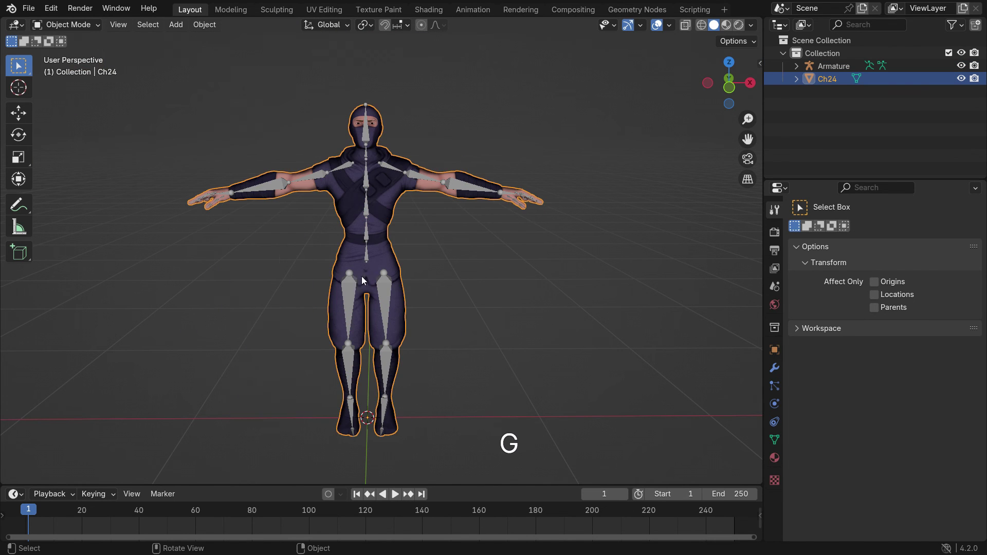
left_click(554, 264)
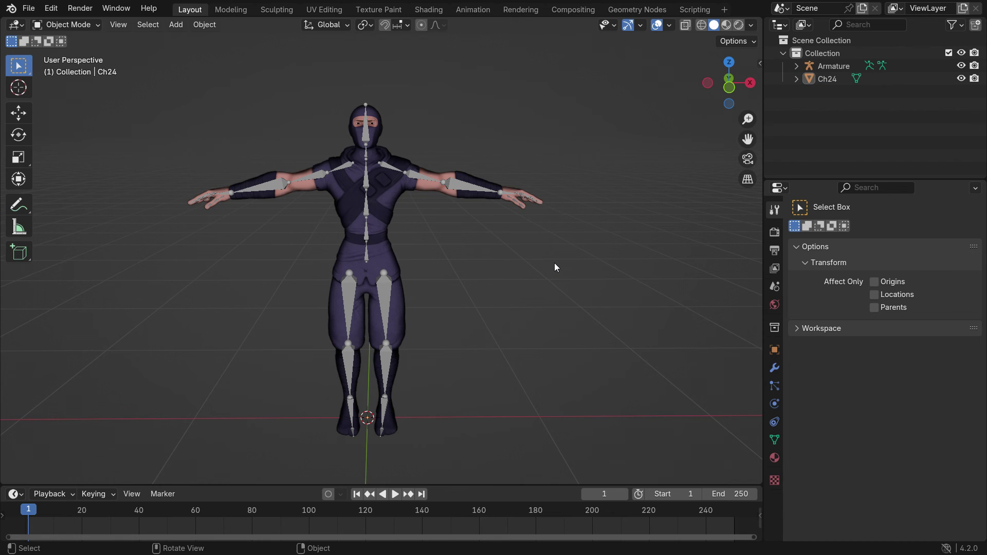
Step: Select Ch24, then the Armature as active, and bring up Set Parent To with Ctrl+P
left_click(393, 193)
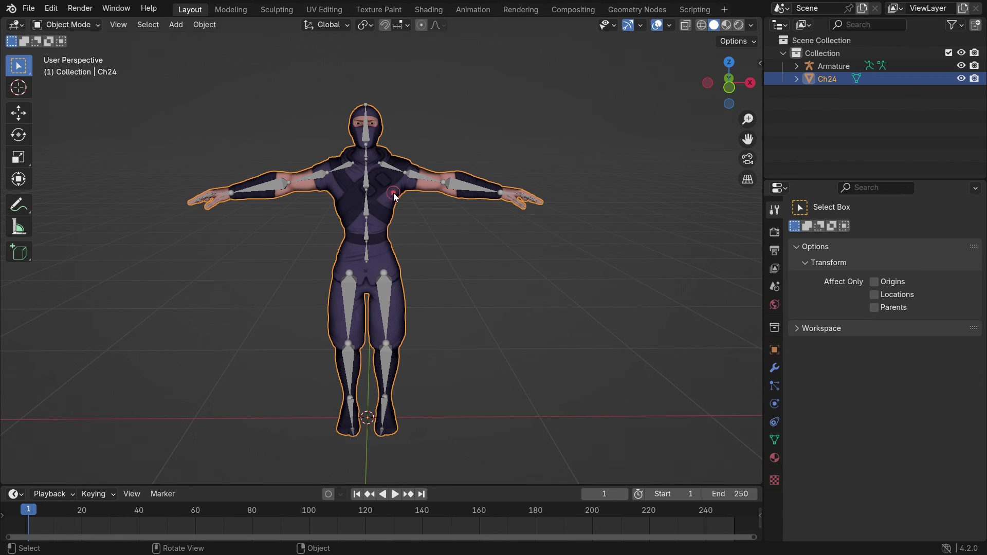
left_click(455, 186, "shift")
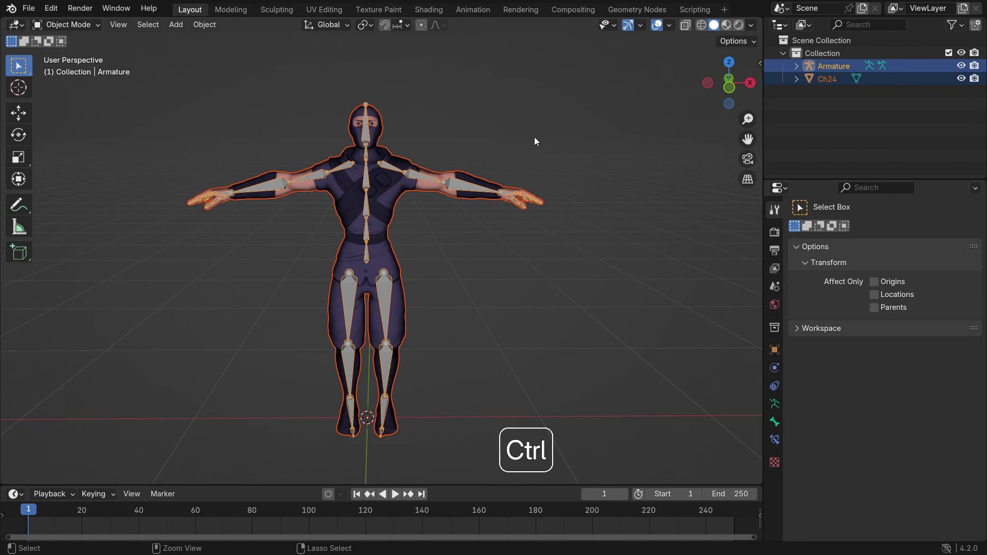
key("ctrl+p")
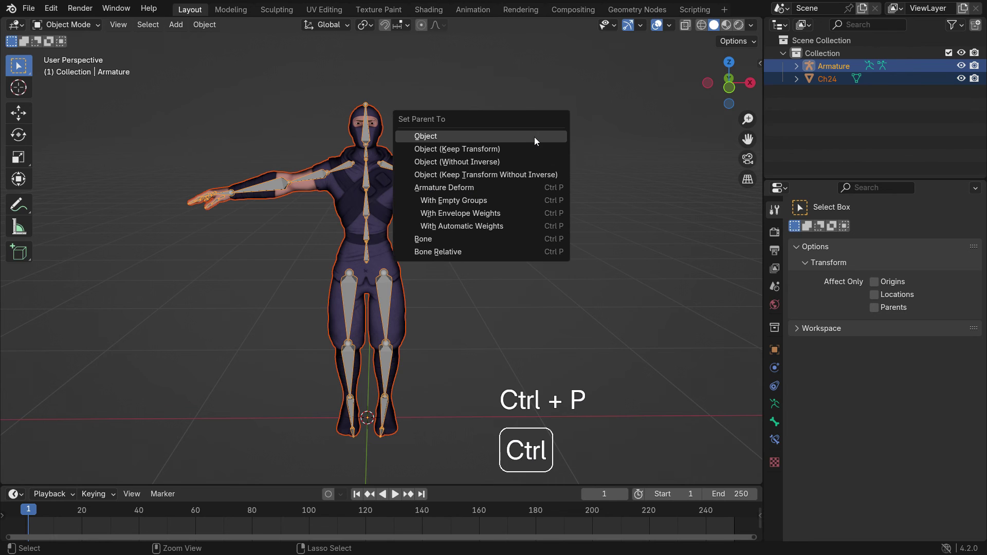
Step: Parent the Ch24 mesh to the Armature with Armature Deform and inspect its vertex groups
left_click(523, 200)
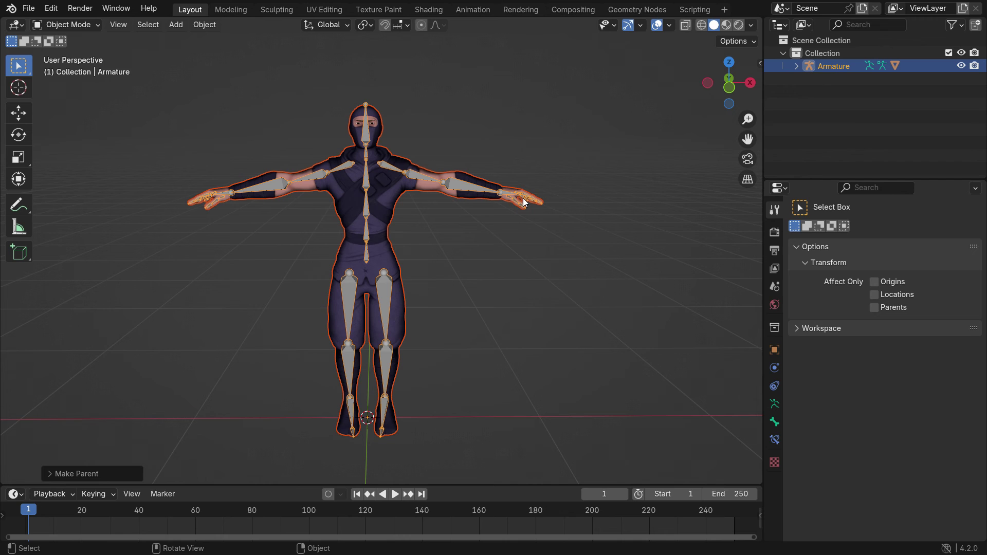
left_click(385, 189)
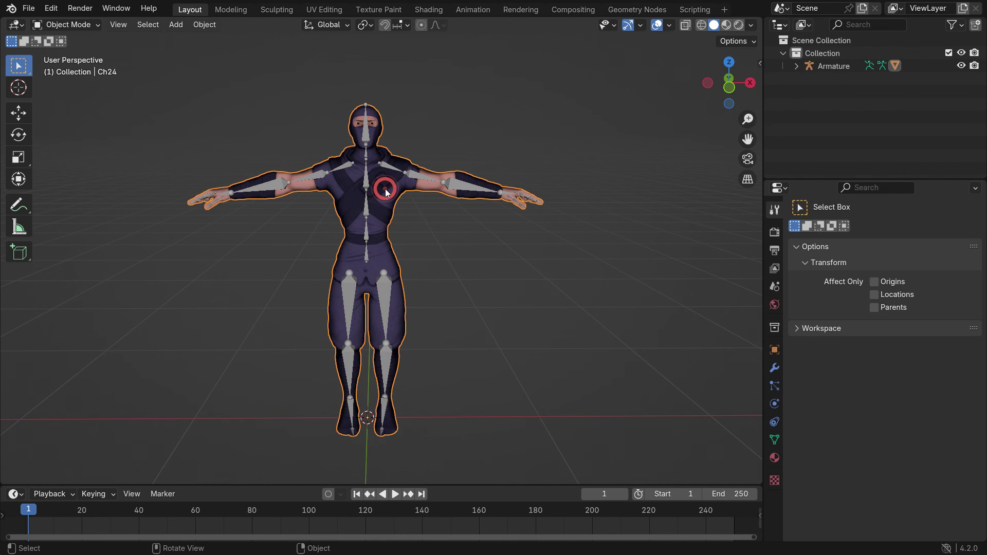
left_click(774, 440)
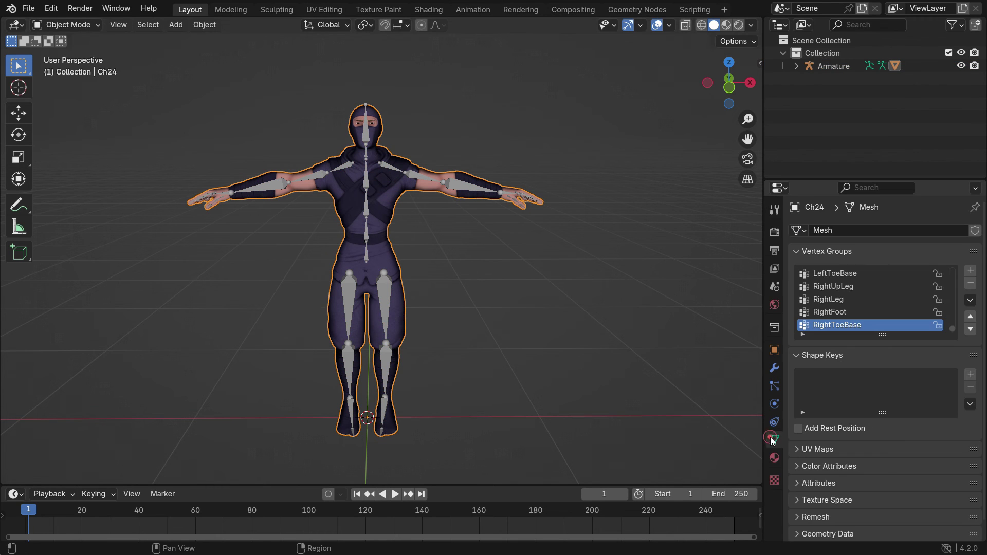
scroll(878, 309, "up", 15)
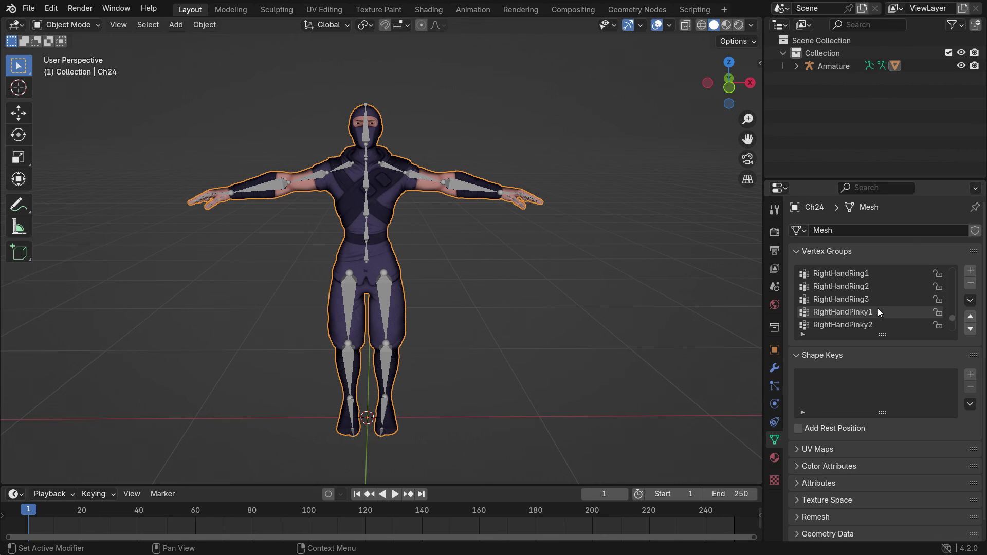
scroll(877, 307, "up", 15)
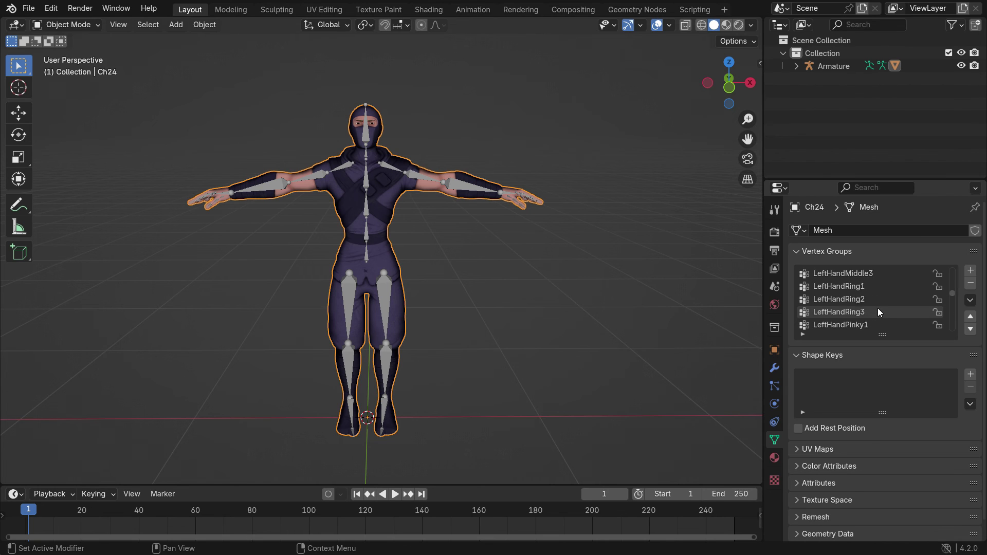
scroll(877, 307, "up", 2)
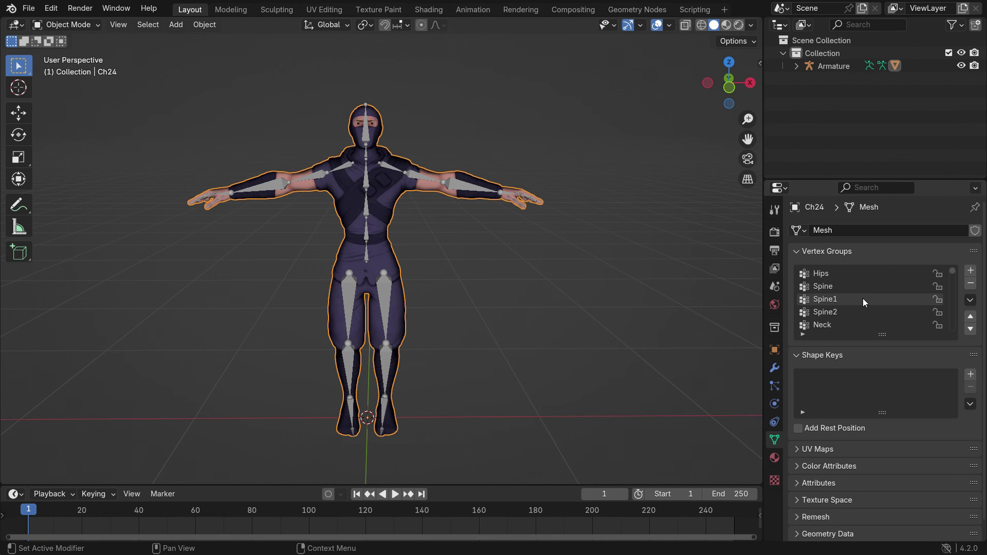
Step: Select the Armature and switch it into Pose Mode
left_click(452, 185)
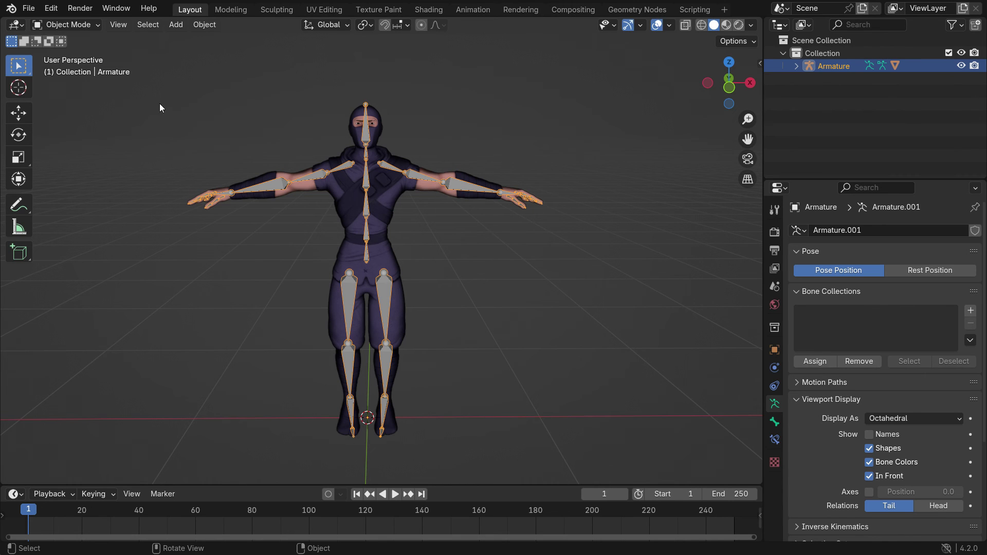
left_click(68, 25)
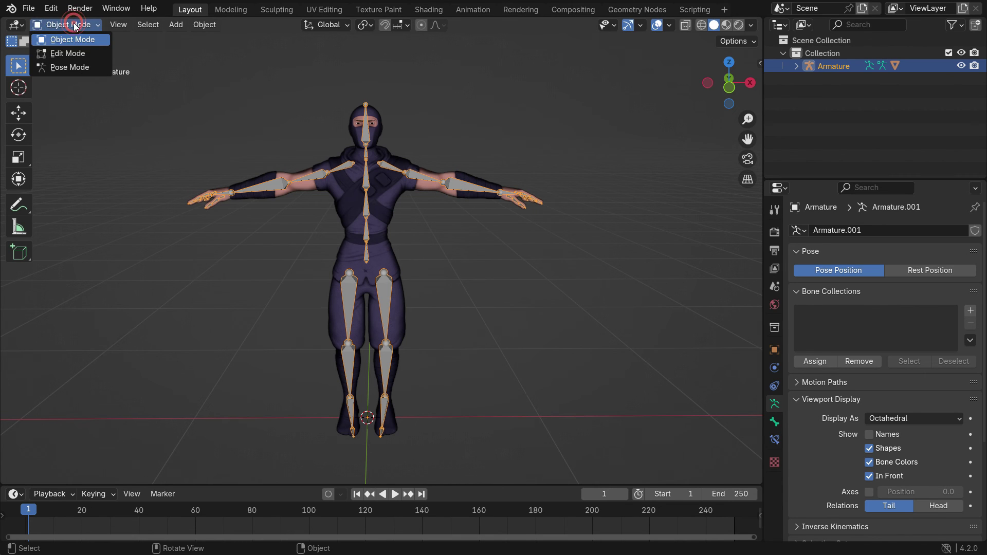
left_click(66, 65)
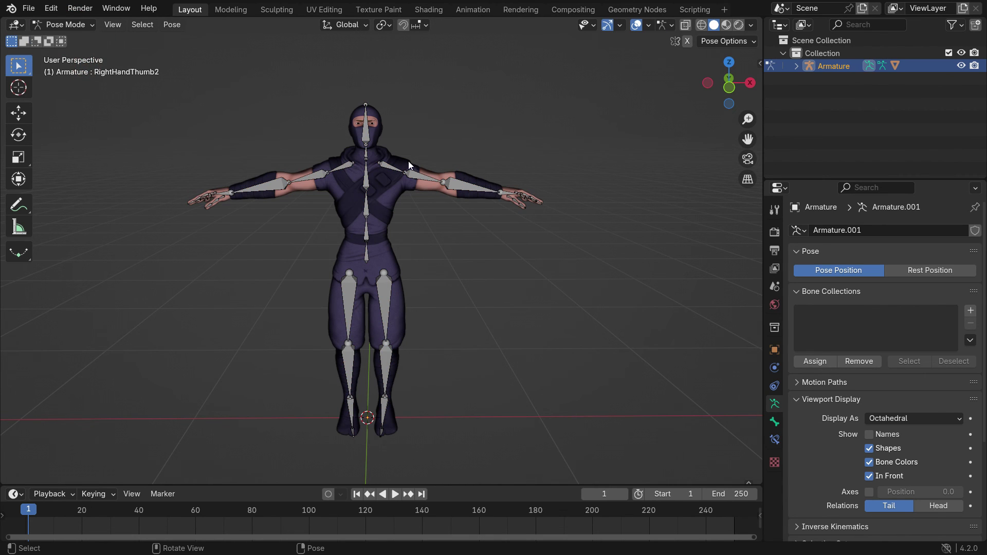
Step: Test-rotate the Head and LeftForeArm bones, cancelling each, then disable Lock Object Modes
left_click(369, 137)
scroll(374, 135, "up", 4)
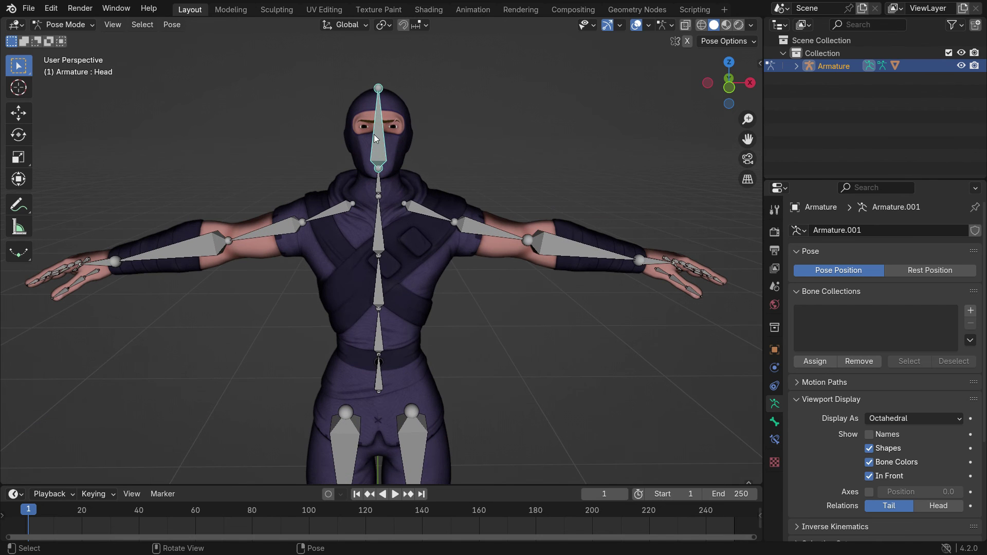
key("r")
key("r")
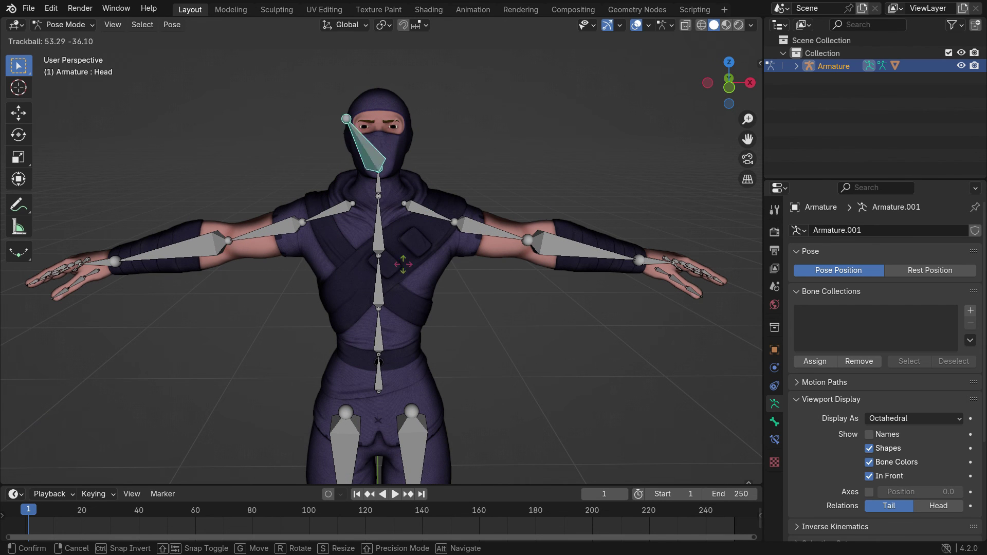
right_click(471, 218)
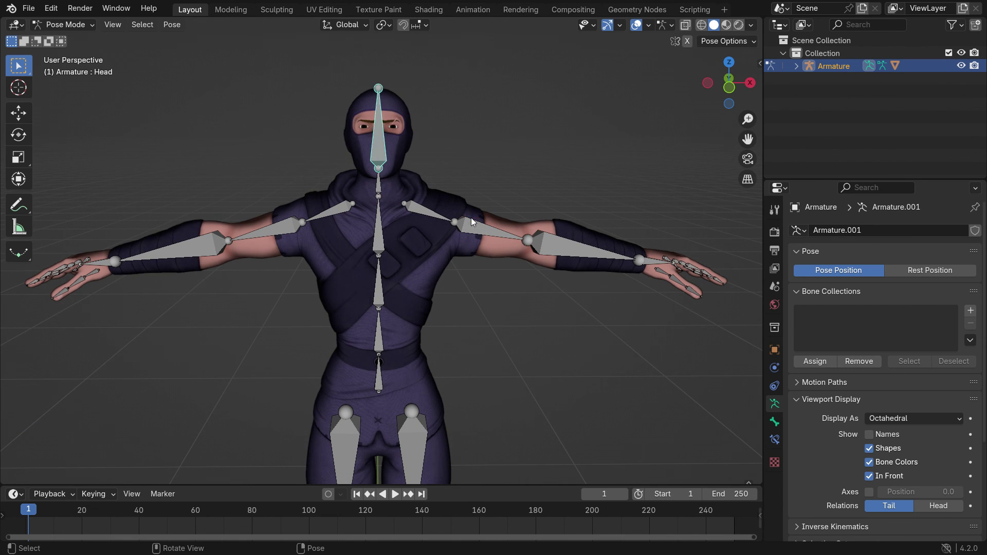
scroll(415, 169, "down", 2)
scroll(415, 168, "down", 1)
left_click(513, 221)
key("r")
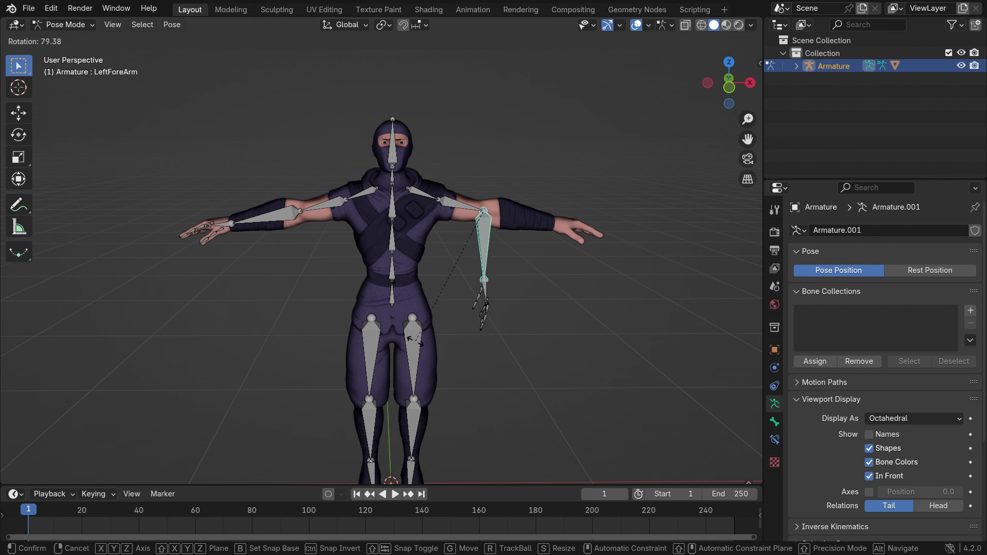
right_click(503, 314)
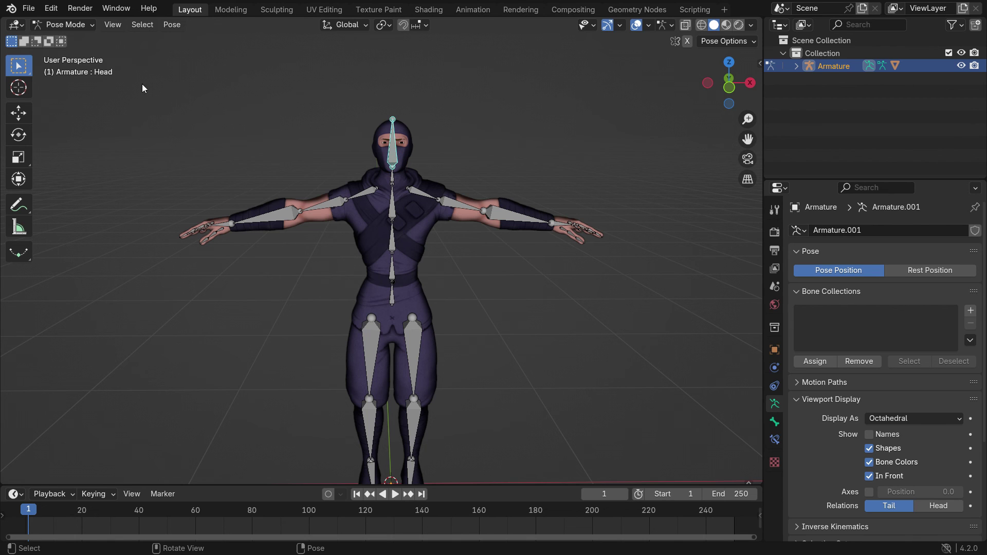
left_click(60, 14)
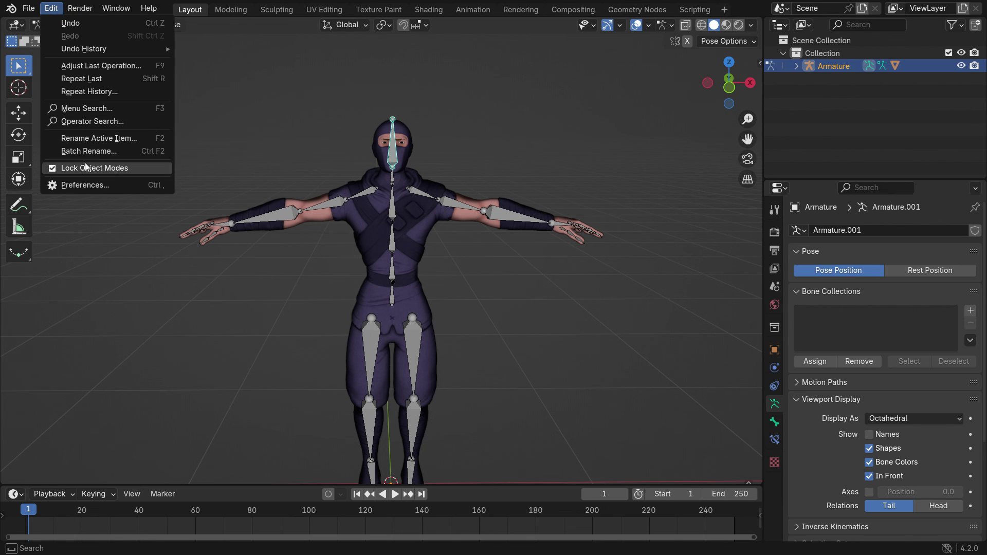
left_click(113, 168)
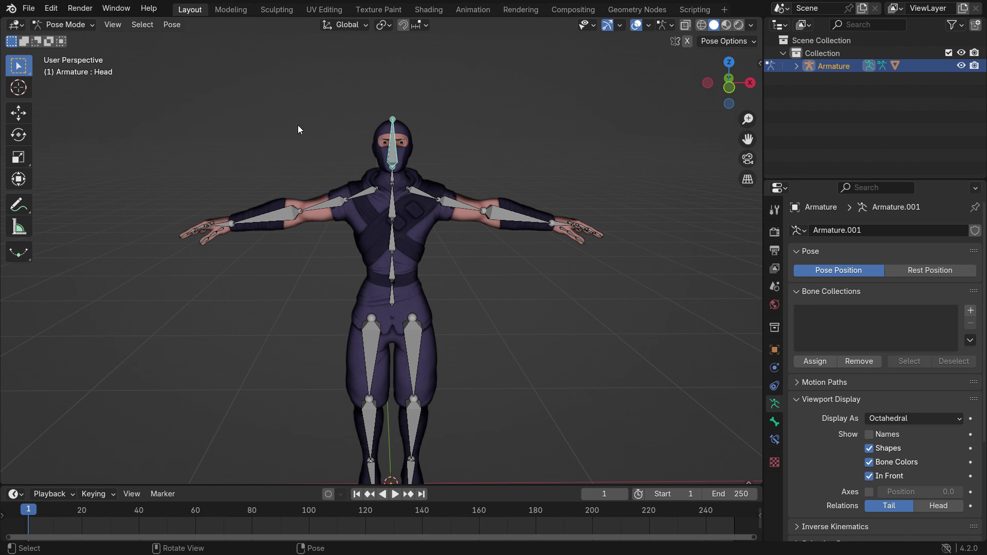
Step: Put Ch24 into Weight Paint mode, check the Head vertex group, and view it from the front
left_click(424, 219)
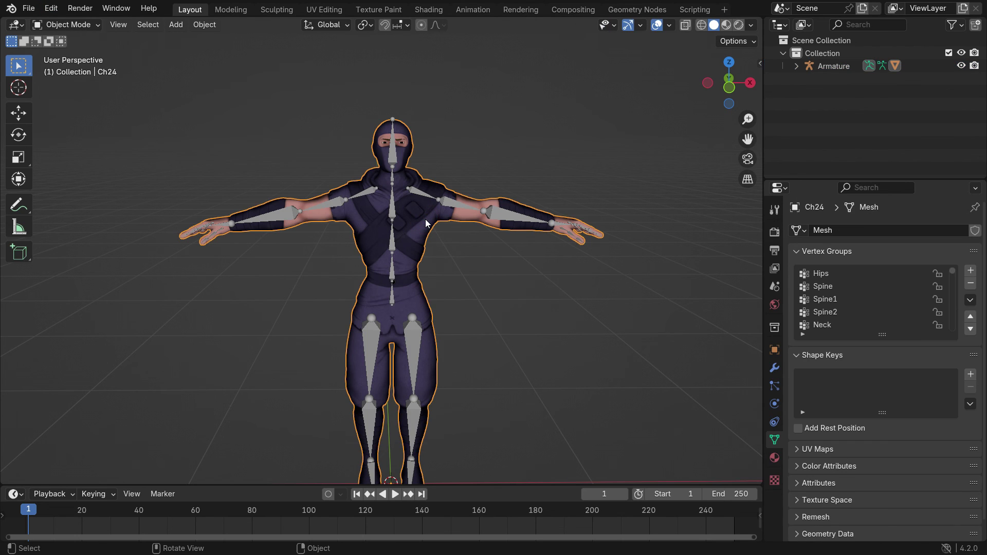
left_click(78, 28)
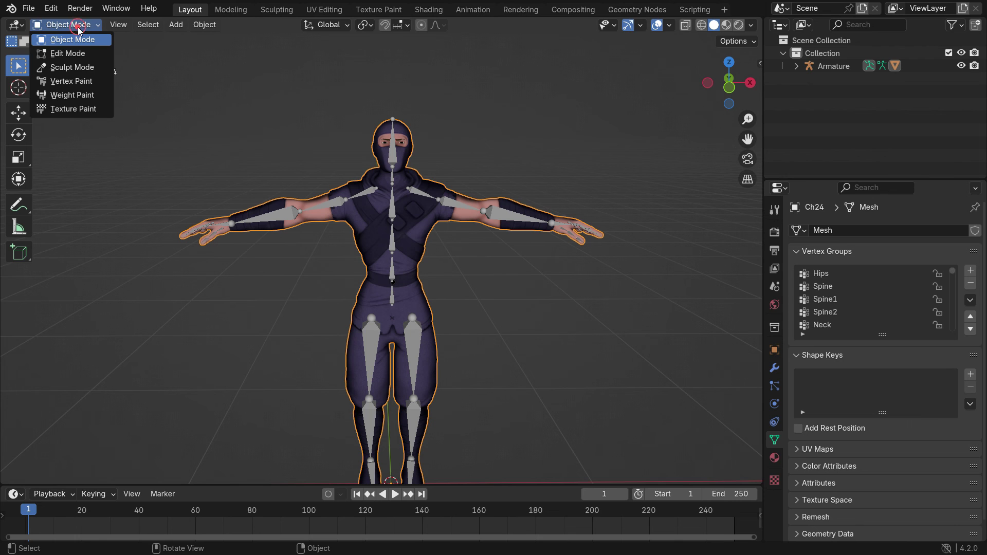
left_click(101, 94)
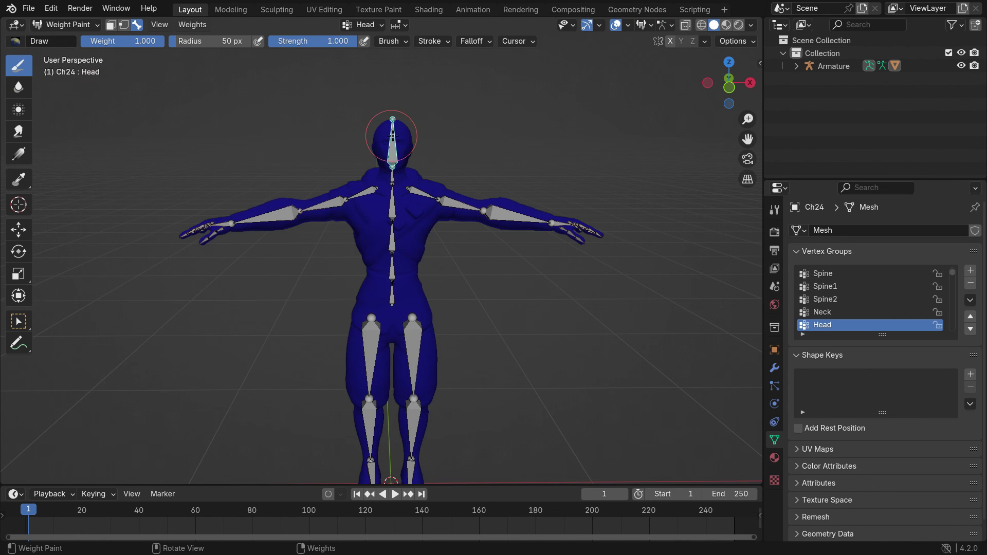
scroll(392, 135, "up", 3)
left_click(372, 23)
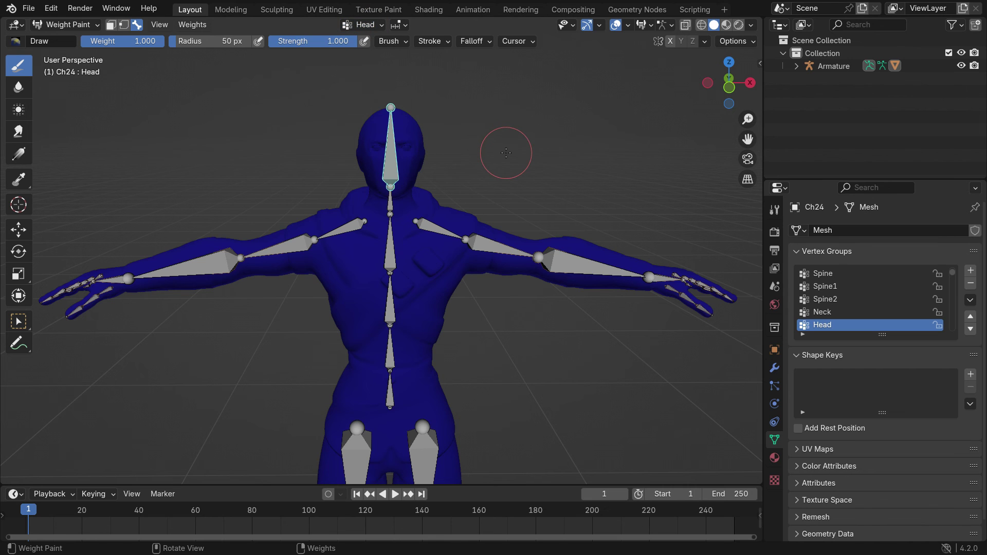
key("KP_1")
scroll(385, 75, "up", 3)
Step: Paint the whole head at weight 1.0 from front, right and left views
mouse_move(331, 154)
left_mouse_down()
mouse_move(406, 167)
mouse_move(354, 133)
mouse_move(433, 178)
mouse_move(428, 242)
mouse_move(386, 265)
mouse_move(303, 221)
mouse_move(352, 122)
mouse_move(456, 131)
mouse_move(420, 274)
mouse_move(372, 297)
mouse_move(349, 241)
left_mouse_up()
middle_click_drag(349, 241, 303, 244)
key("KP_3")
mouse_move(399, 165)
left_mouse_down()
mouse_move(406, 185)
mouse_move(370, 216)
mouse_move(339, 175)
mouse_move(374, 224)
left_mouse_up()
key("ctrl+KP_3")
left_click_drag(403, 165, 356, 208)
left_click_drag(414, 192, 382, 212)
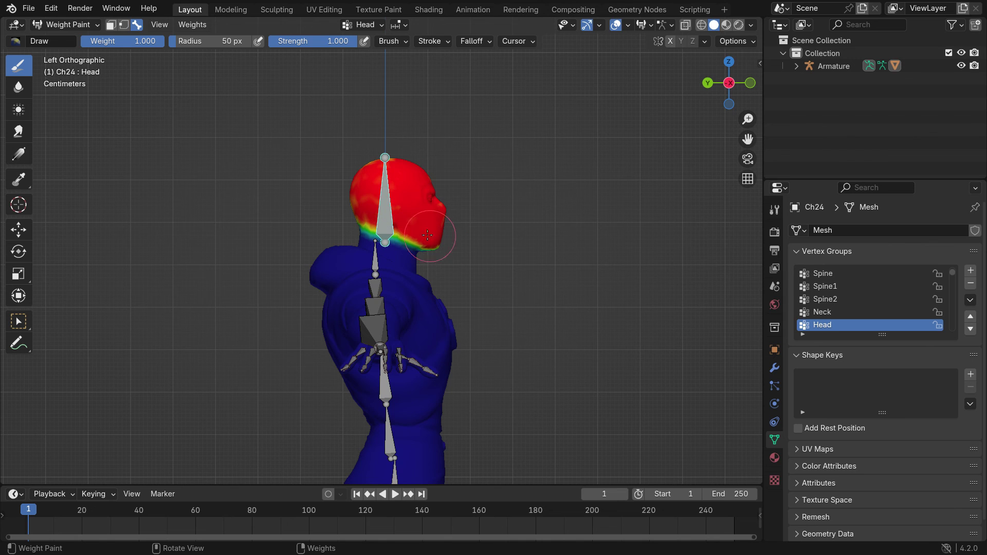
middle_click_drag(383, 167, 462, 205)
scroll(510, 229, "up", 4)
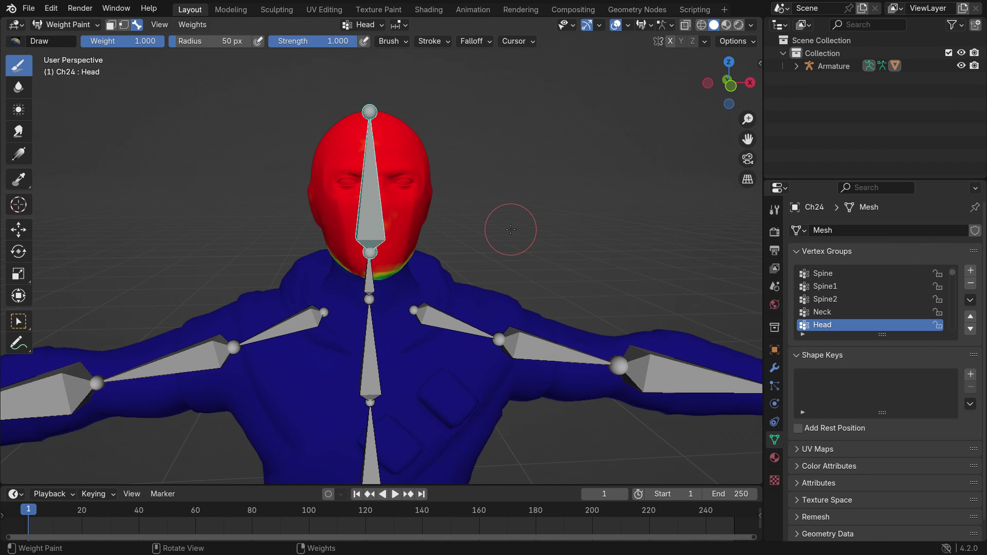
Step: Test-rotate the Head bone to check the painted weights, then cancel
key("r")
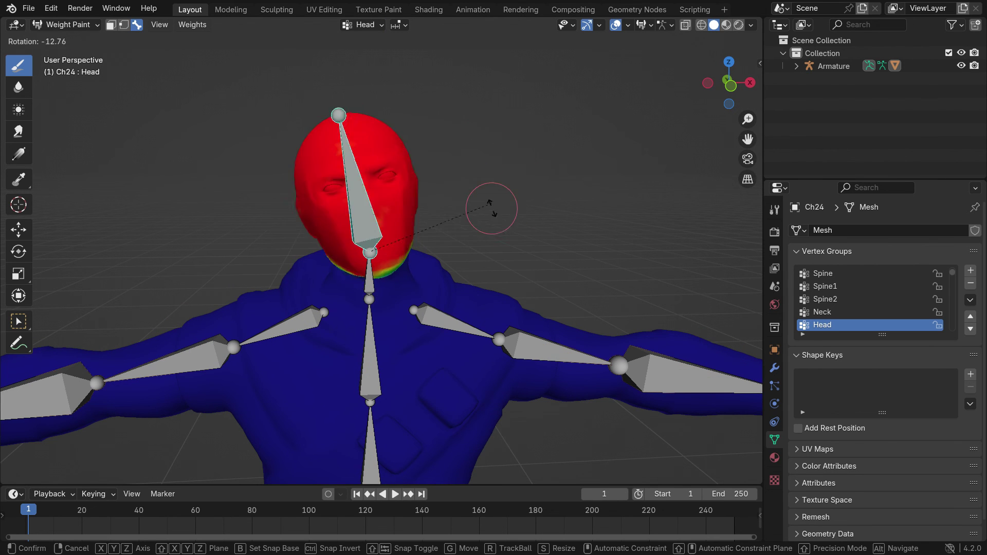
key("r")
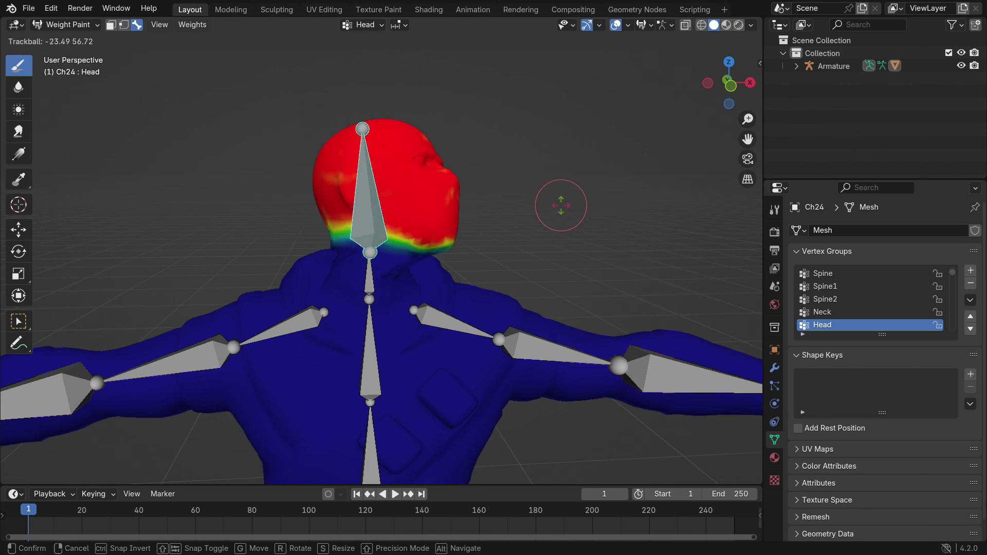
right_click(527, 239)
key("KP_1")
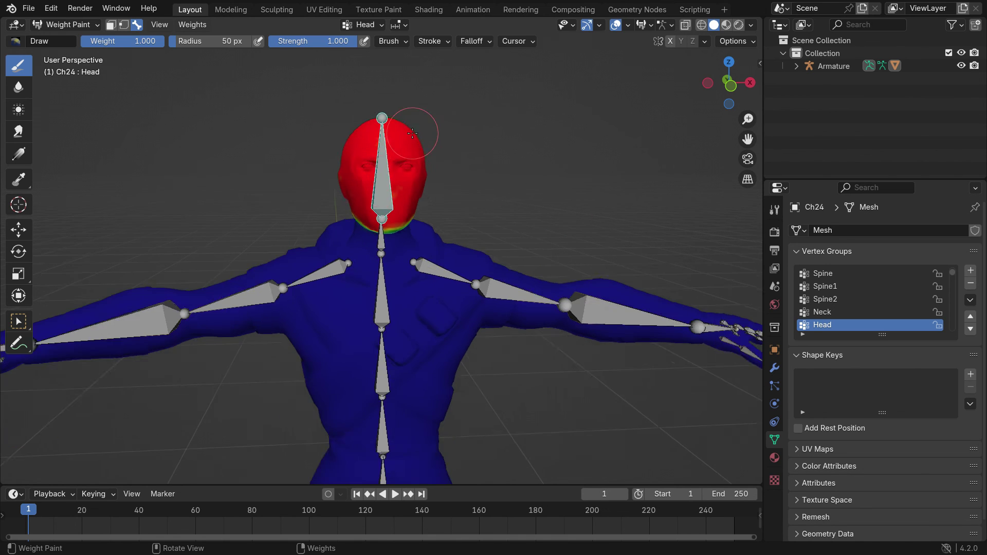
key("KP_3")
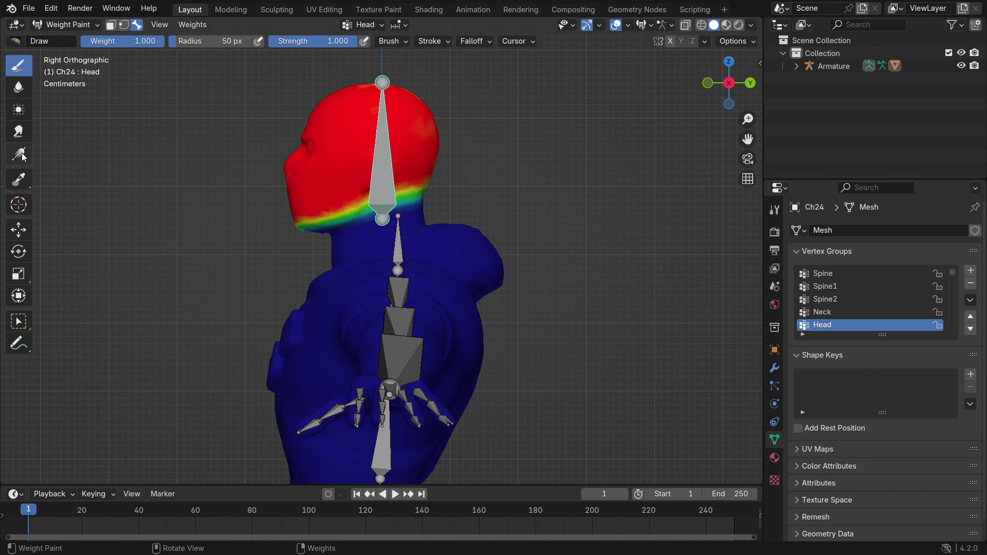
Step: Select the Blur tool and re-test the head rotation from the left side
left_click(21, 96)
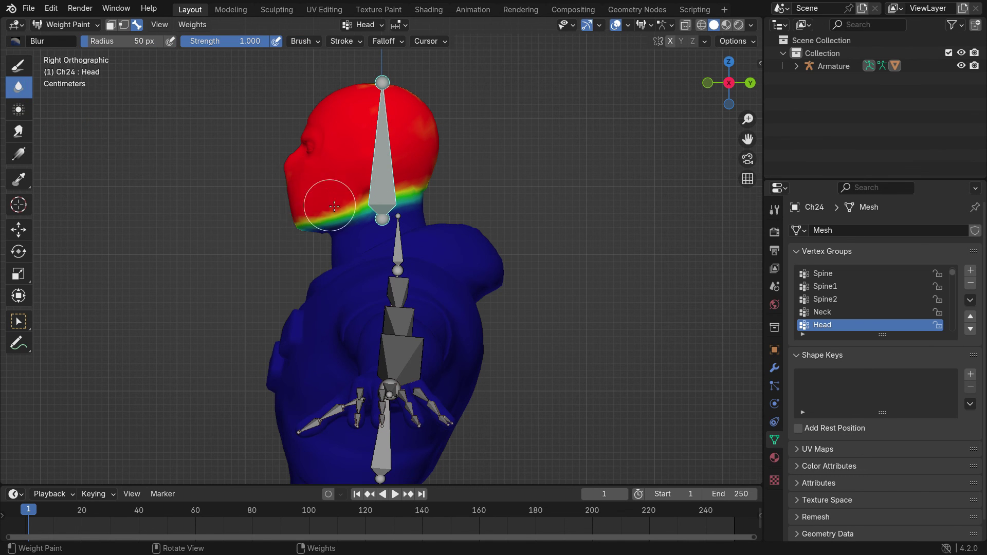
scroll(334, 206, "up", 2)
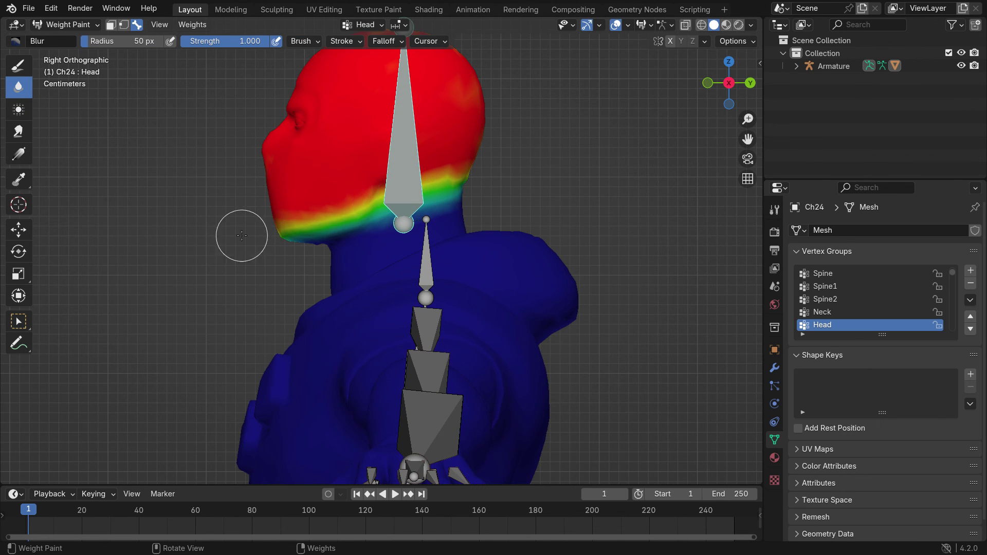
key("ctrl+KP_3")
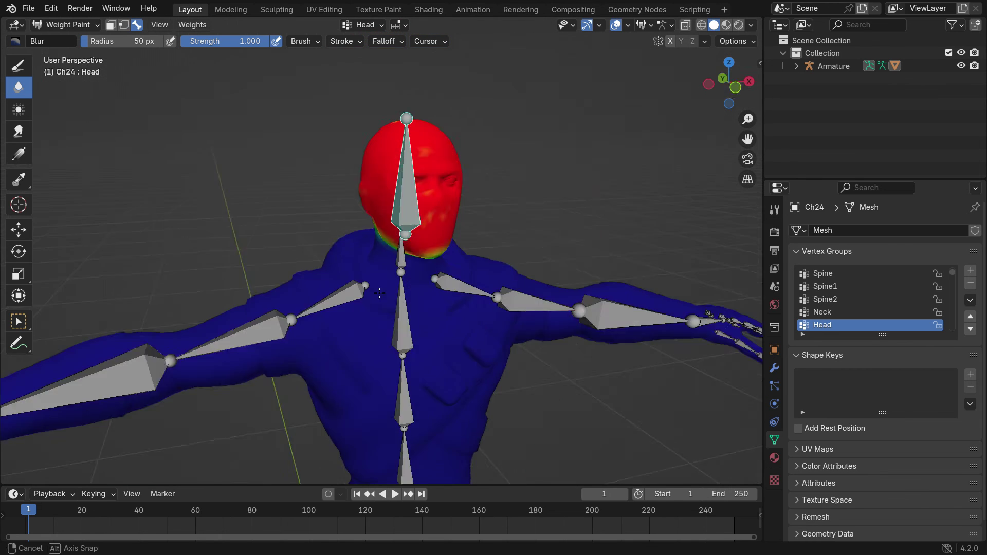
key("r")
key("r")
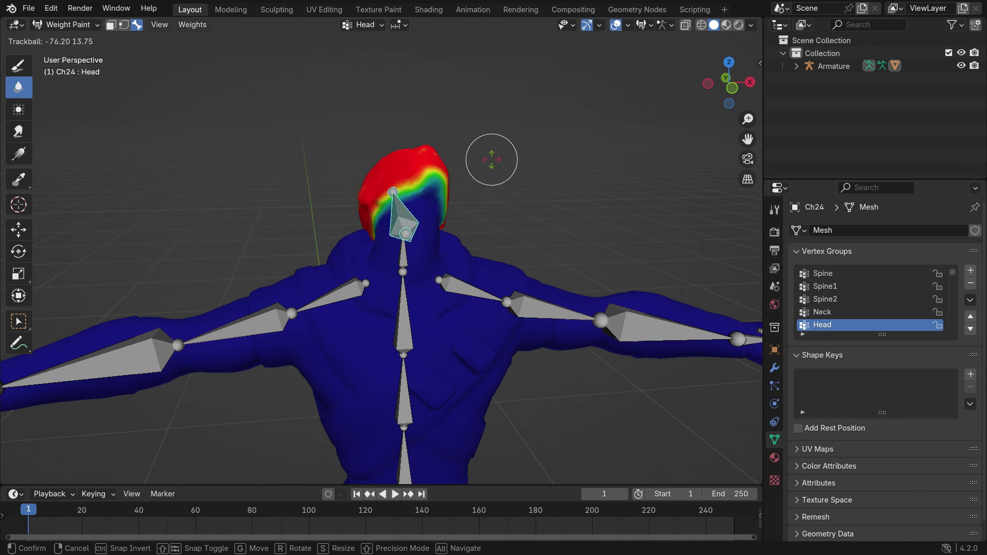
right_click(478, 219)
scroll(453, 203, "up", 2)
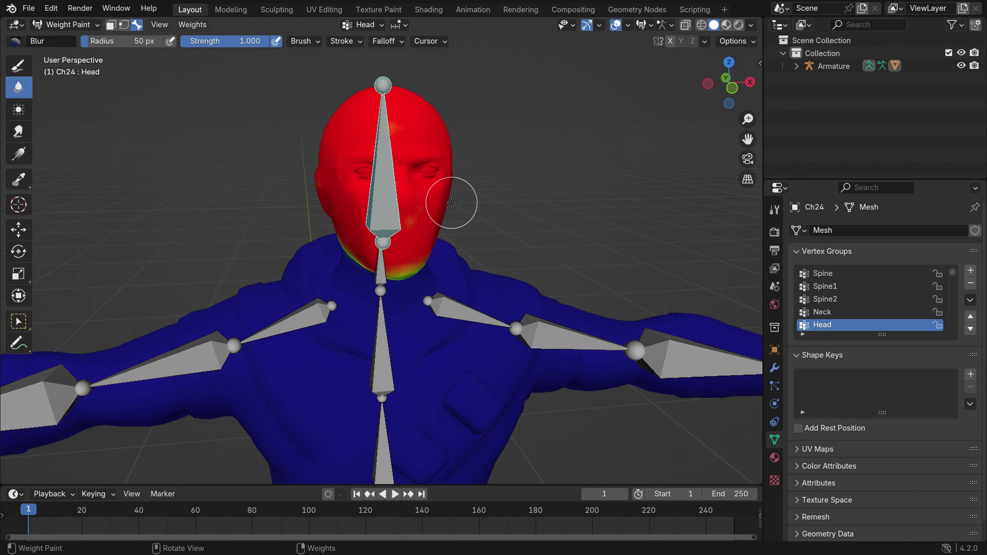
Step: Delete all vertex groups from Ch24 and return to Object Mode
left_click(970, 299)
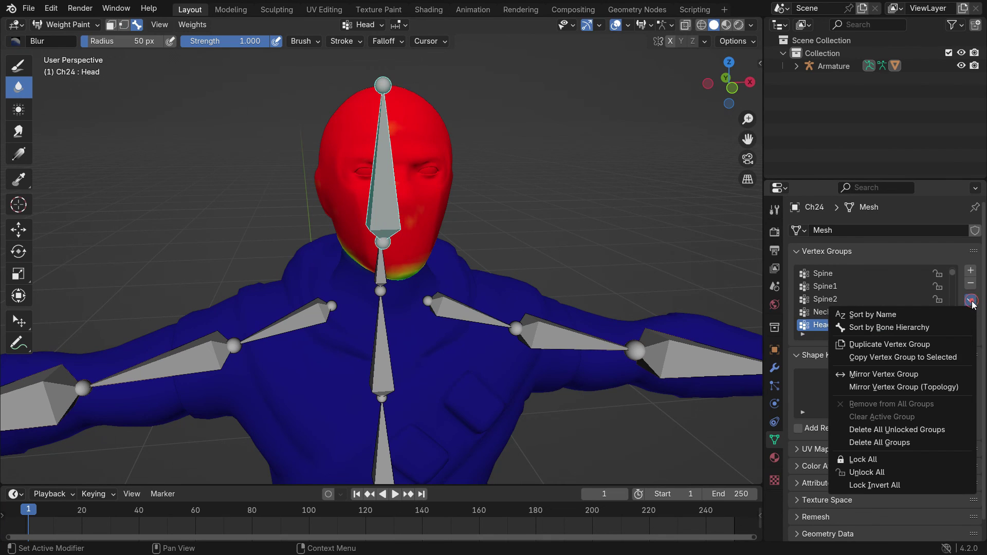
left_click(923, 445)
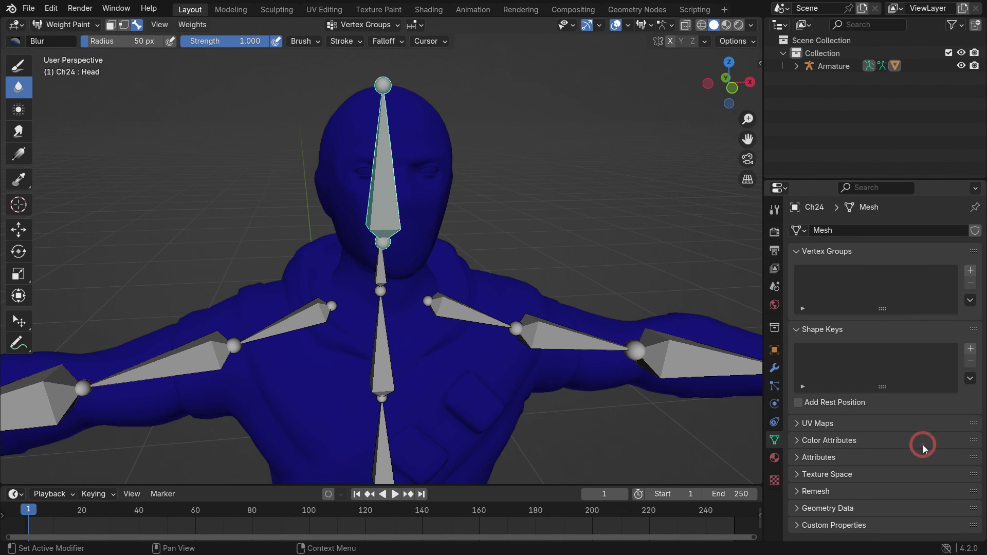
left_click(81, 26)
left_click(82, 39)
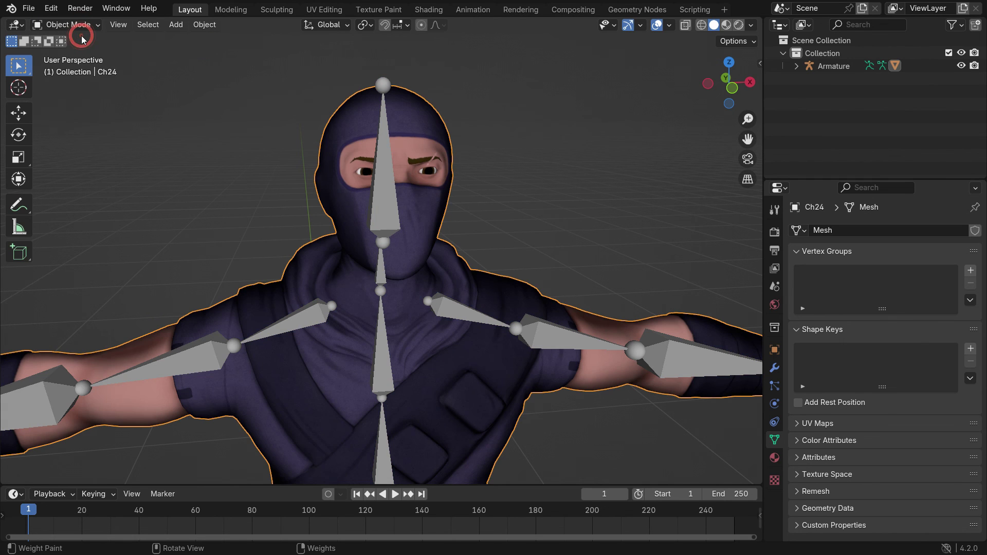
Step: Re-parent the mesh to the Armature With Automatic Weights
left_click(381, 202, "shift")
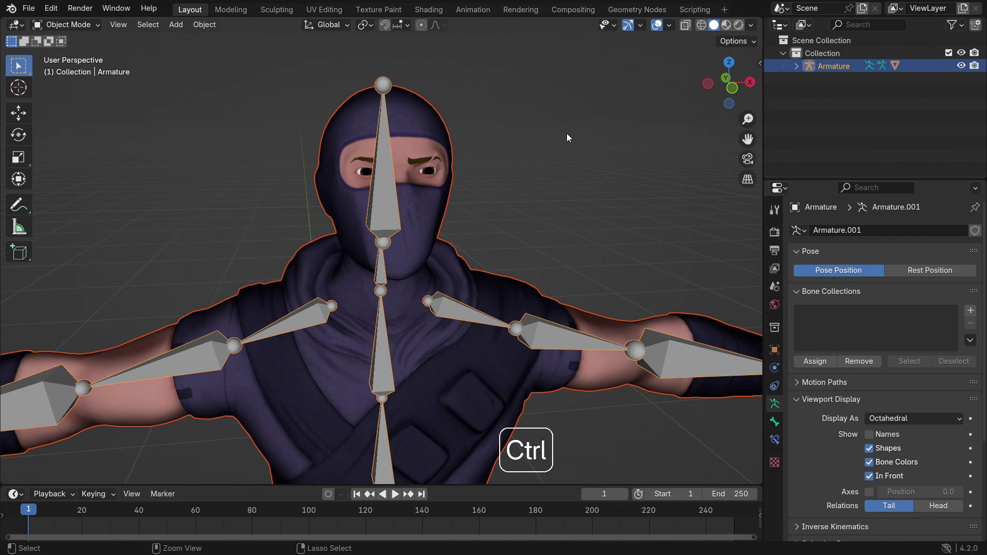
key("ctrl+p")
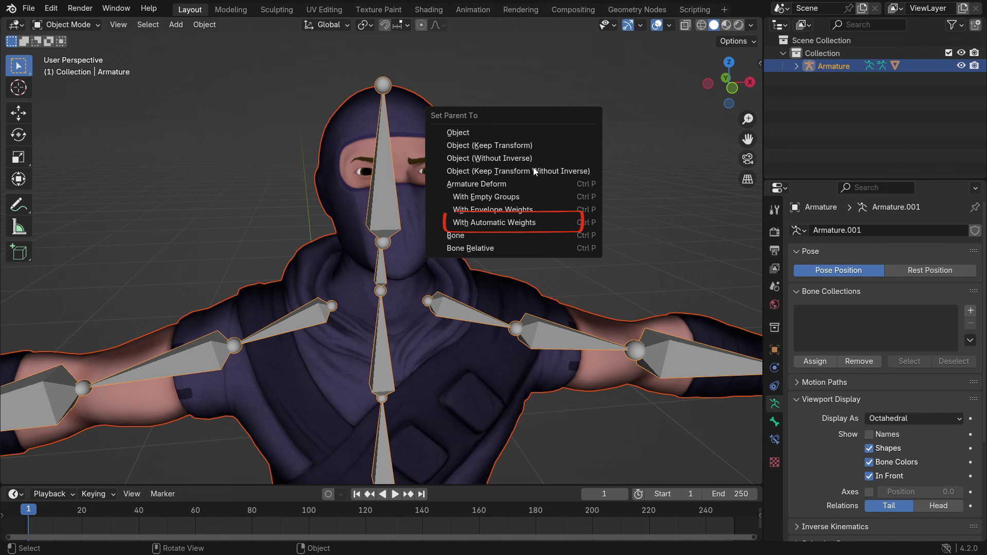
left_click(548, 223)
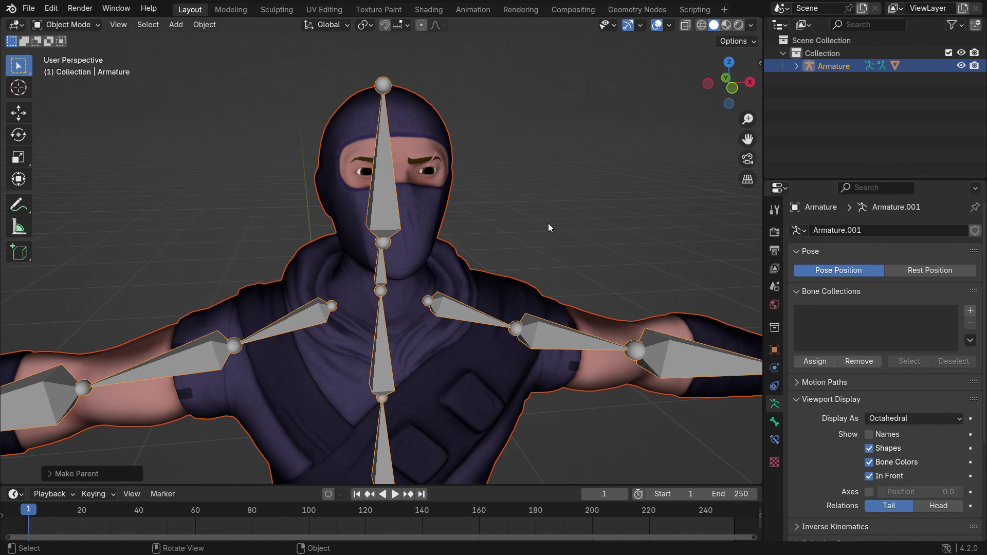
Step: Put the Armature in Pose Mode and test-rotate the head and left forearm, cancelling both
left_click(171, 51)
left_click(65, 24)
left_click(78, 69)
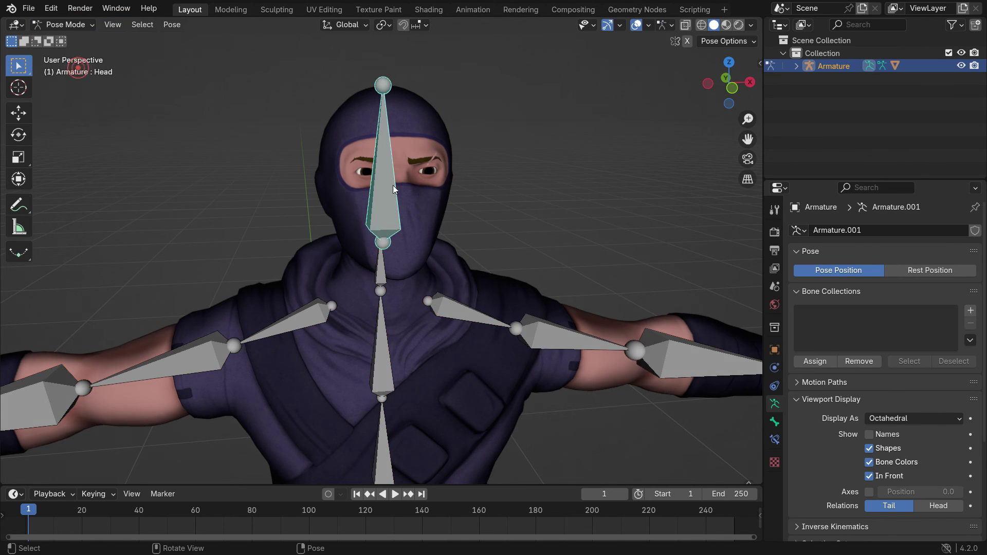
key("r")
key("Escape")
scroll(514, 308, "down", 4)
left_click(540, 283)
key("r")
key("z")
key("Escape")
scroll(409, 290, "down", 2)
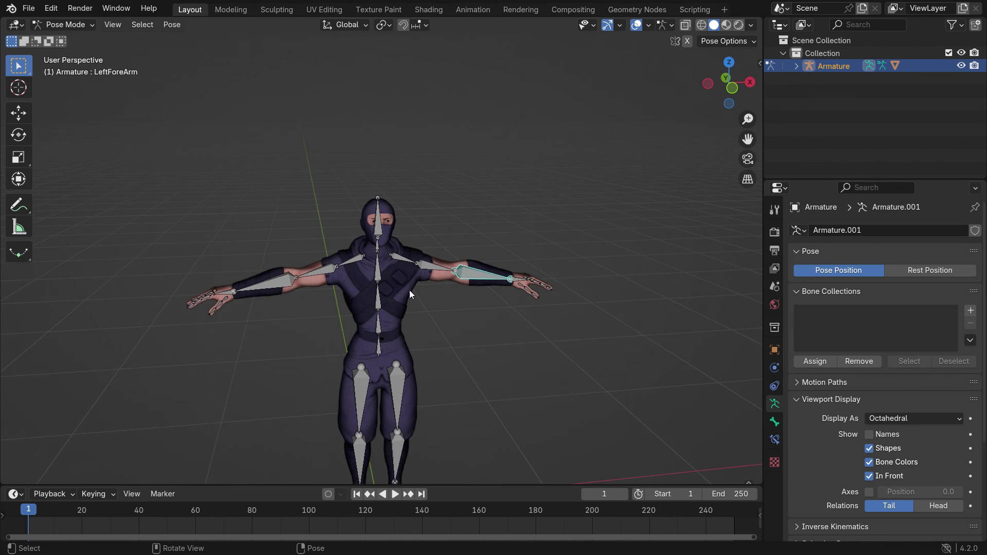
Step: Rotate the LeftLeg bone forward from the side view to raise the left leg
key("KP_3")
left_click(415, 358)
key("r")
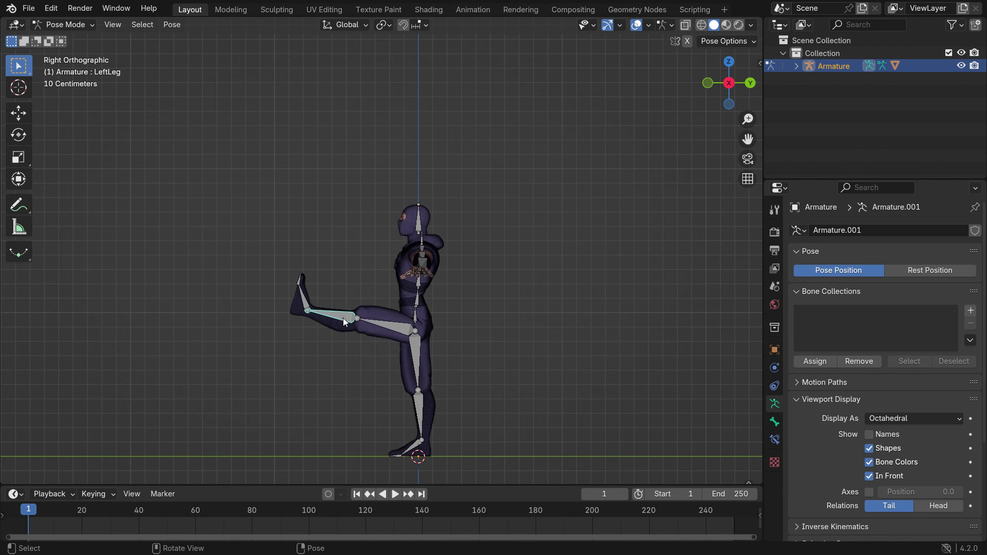
left_click(464, 335)
middle_click_drag(464, 335, 286, 384)
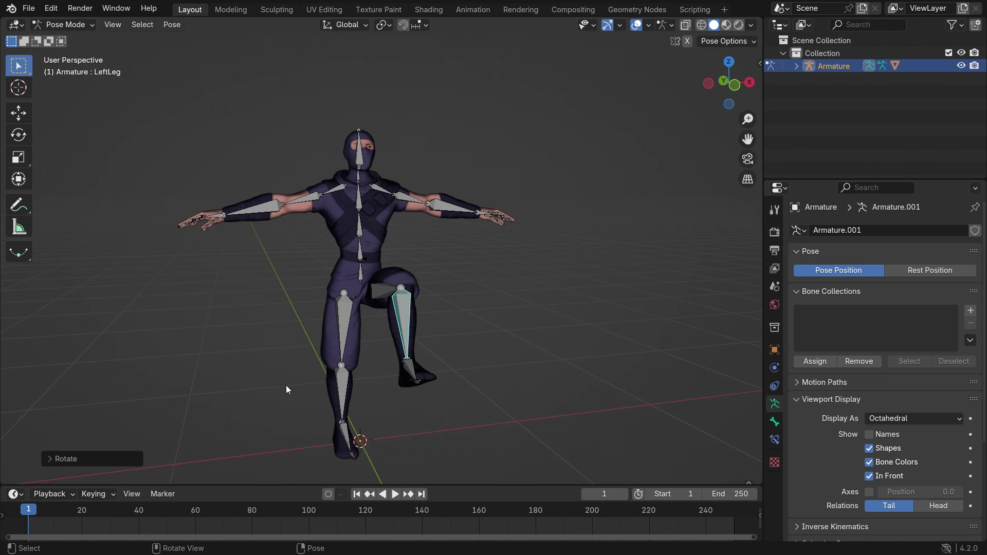
left_click(323, 213)
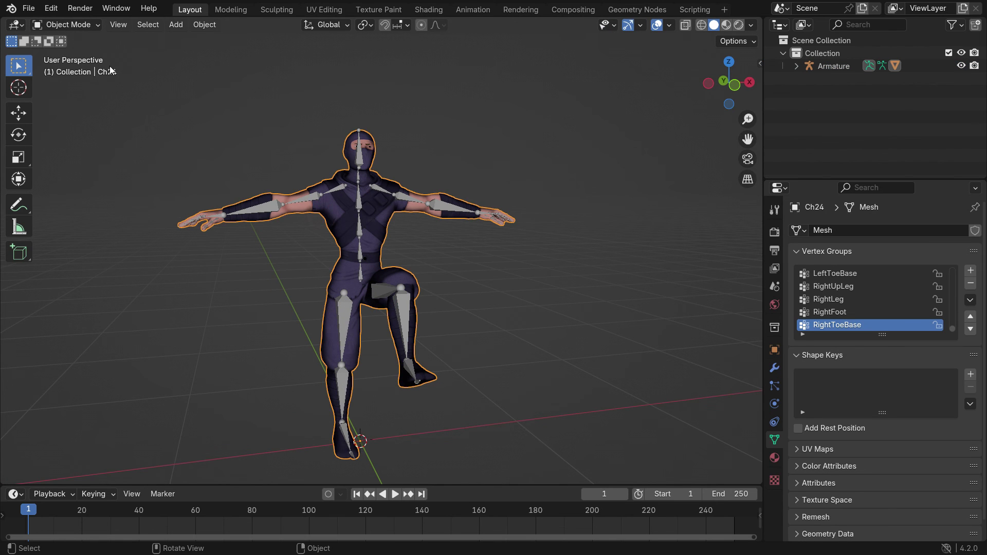
Step: Switch the Ch24 mesh into Weight Paint mode and frame the figure from the front
left_click(52, 25)
left_click(79, 95)
middle_click_drag(410, 336, 391, 257)
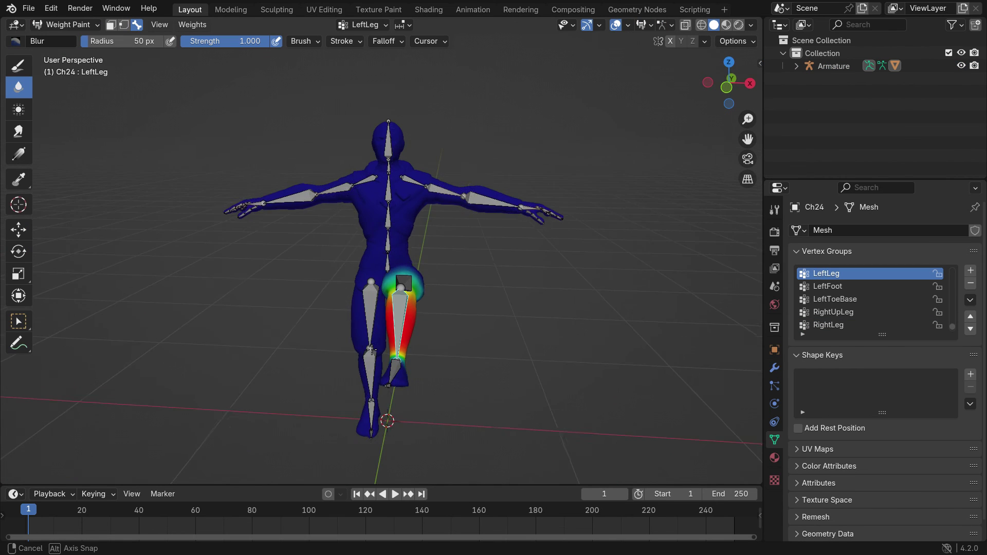
scroll(352, 150, "up", 2)
Step: Show the weights of Spine2, Head, LeftArm, LeftForeArm, RightUpLeg, LeftLeg and LeftFoot in turn
left_click(388, 203, "ctrl+shift")
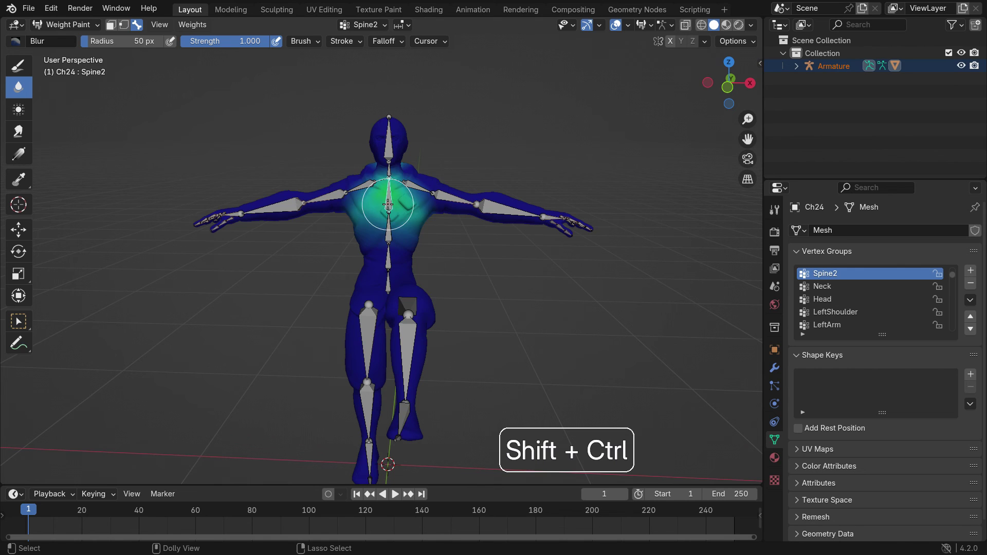
left_click(389, 150, "ctrl+shift")
left_click(457, 202, "ctrl+shift")
left_click(491, 205, "ctrl+shift")
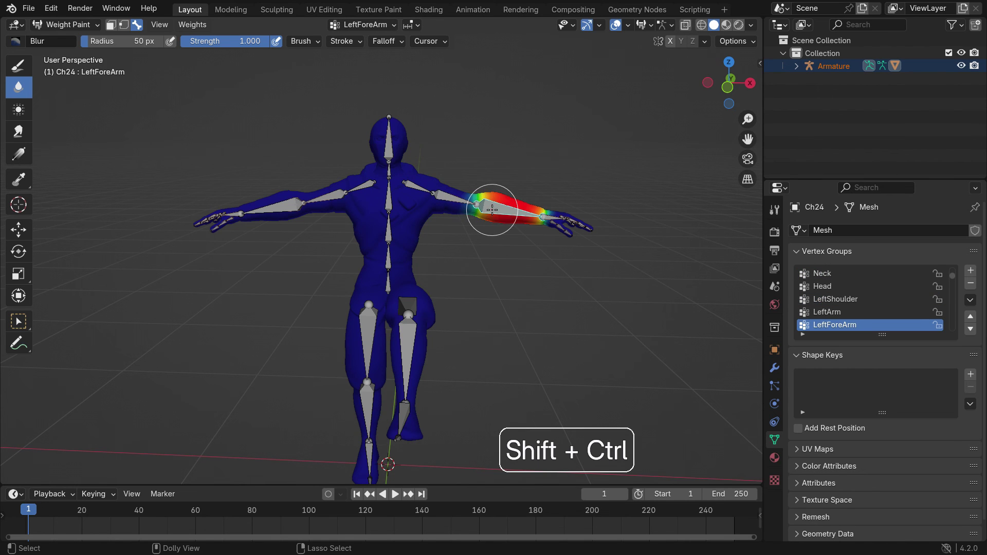
left_click(366, 335, "ctrl+shift")
middle_click_drag(340, 401, 471, 323)
left_click(470, 322, "ctrl+shift")
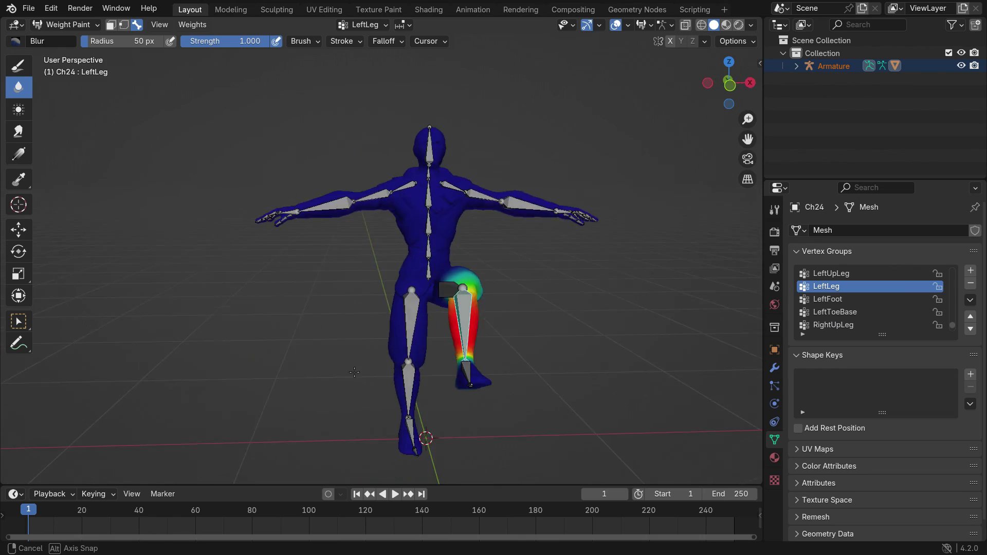
left_click(509, 357, "ctrl+shift")
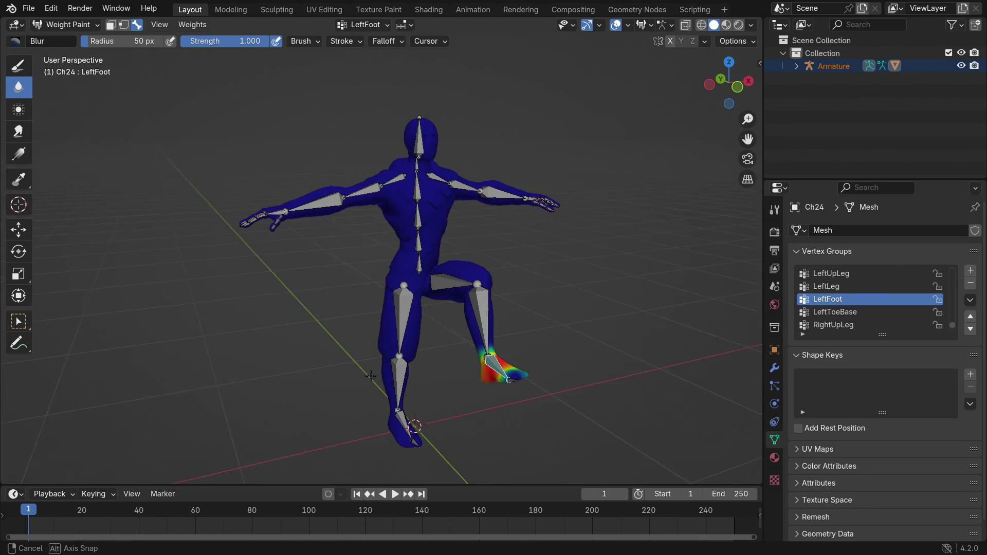